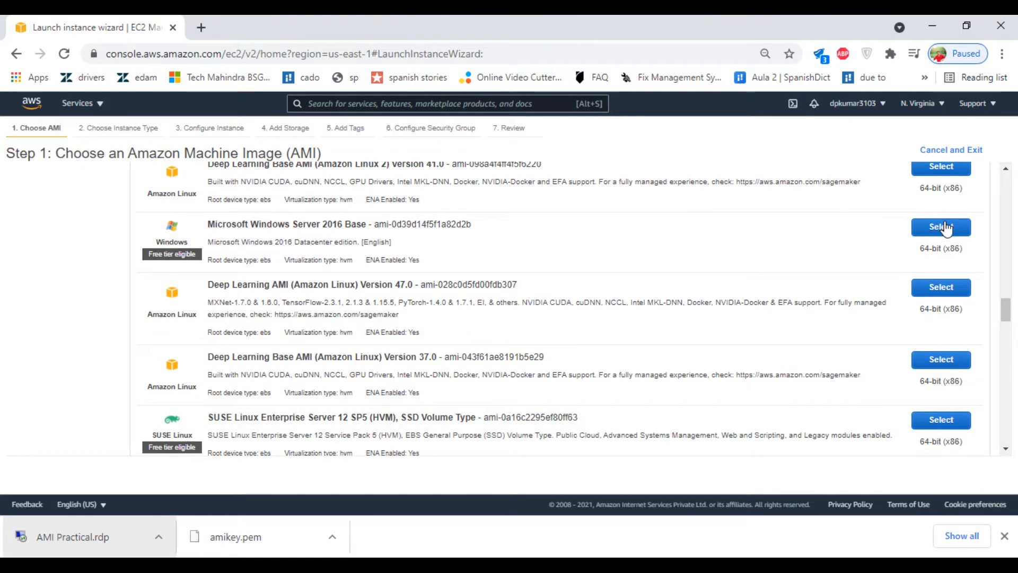
Step: Select the Microsoft Windows Server 2016 Base AMI in the Choose AMI step
left_click(945, 227)
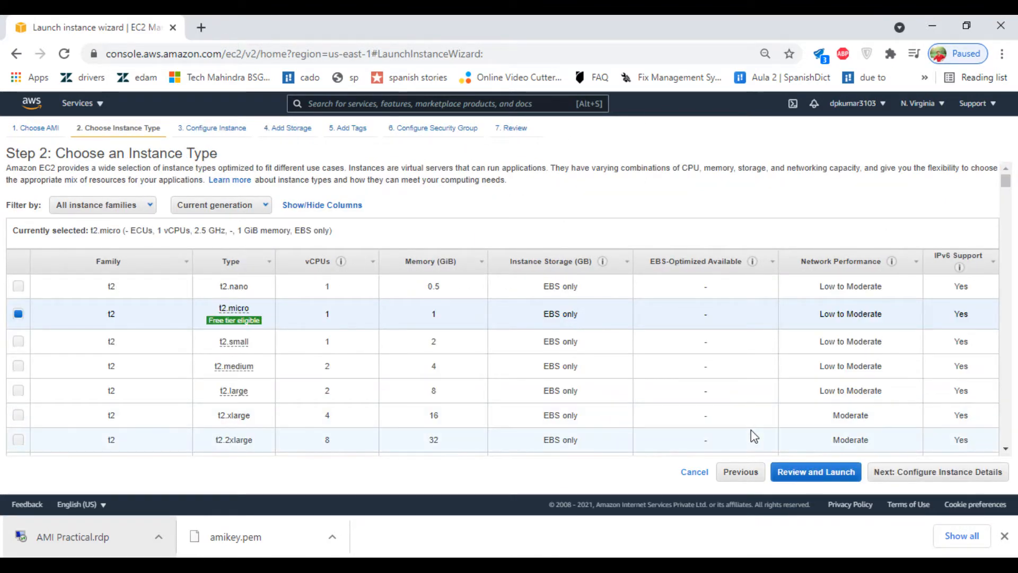
Step: Accept t2.micro and the default instance details, advancing to Add Storage
left_click(932, 474)
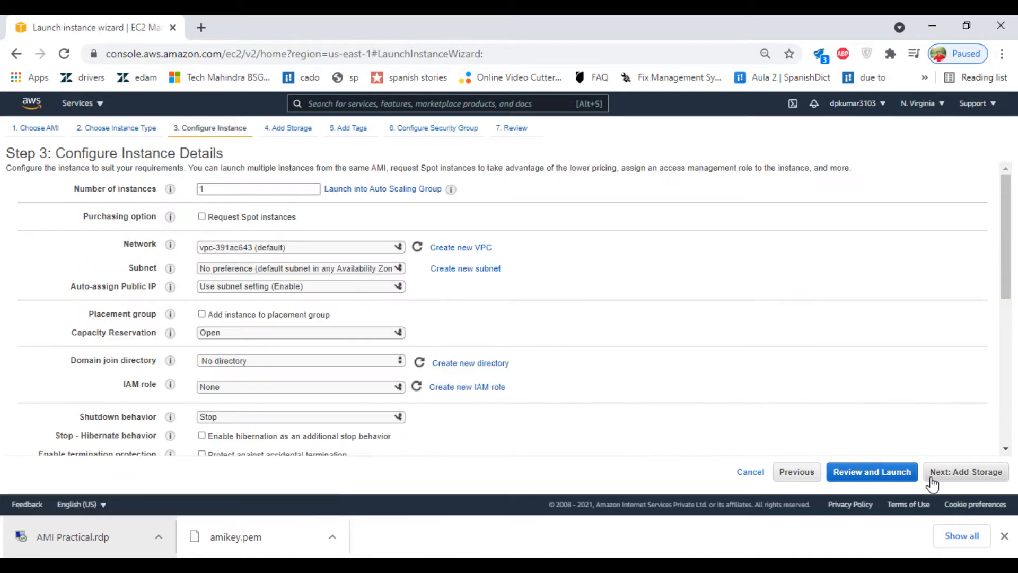
scroll(322, 358, "down", 6)
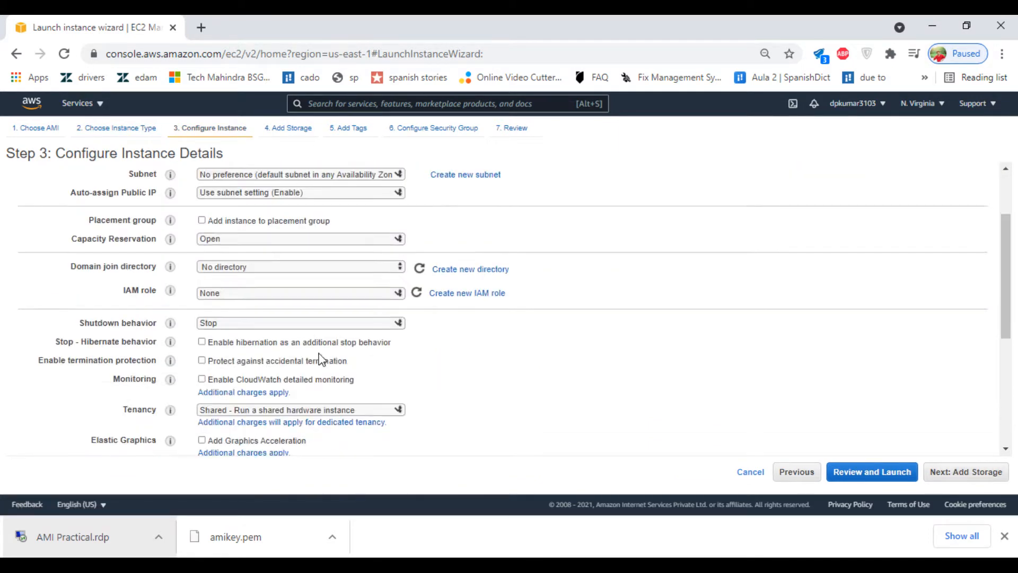
left_click(961, 473)
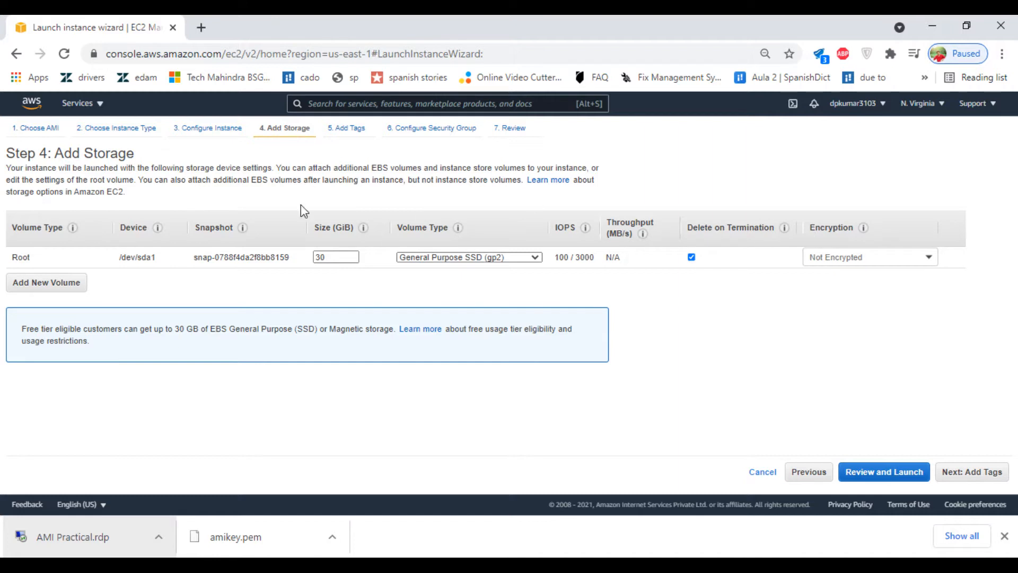
Step: Add an 8 GiB EBS volume, keeping General Purpose SSD (gp2) for both volumes
left_click(39, 282)
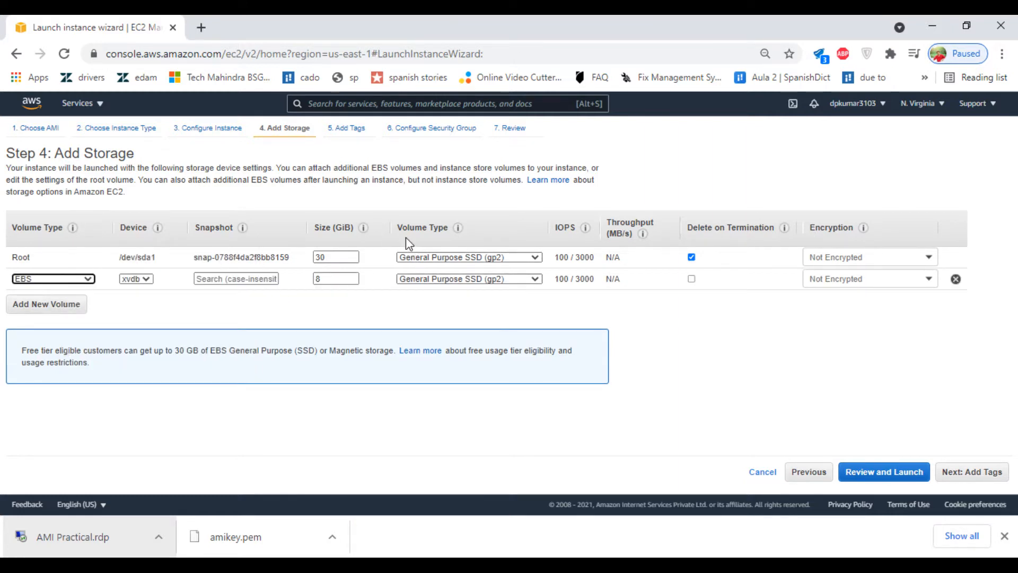
left_click(443, 262)
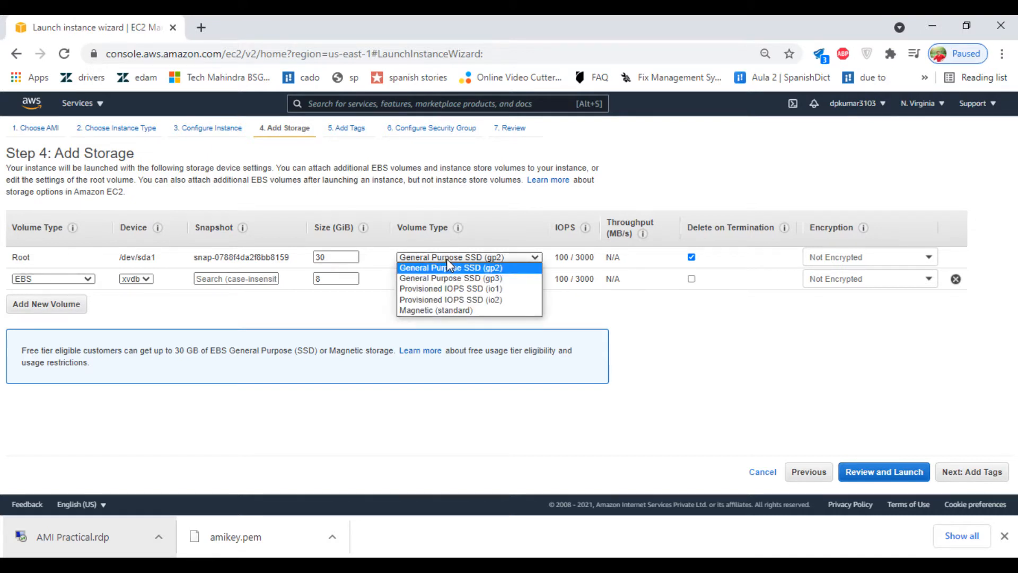
left_click(332, 324)
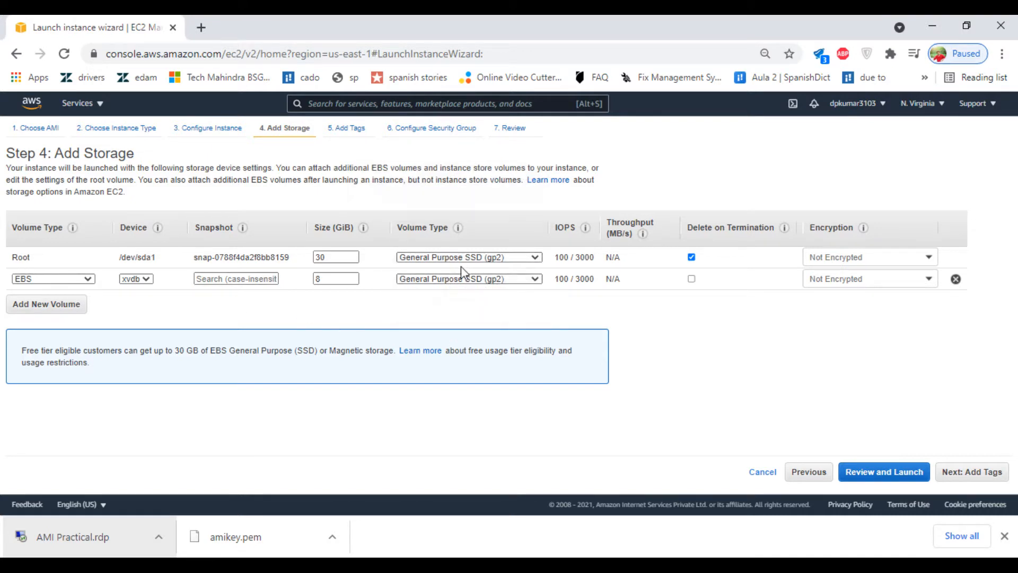
left_click(457, 280)
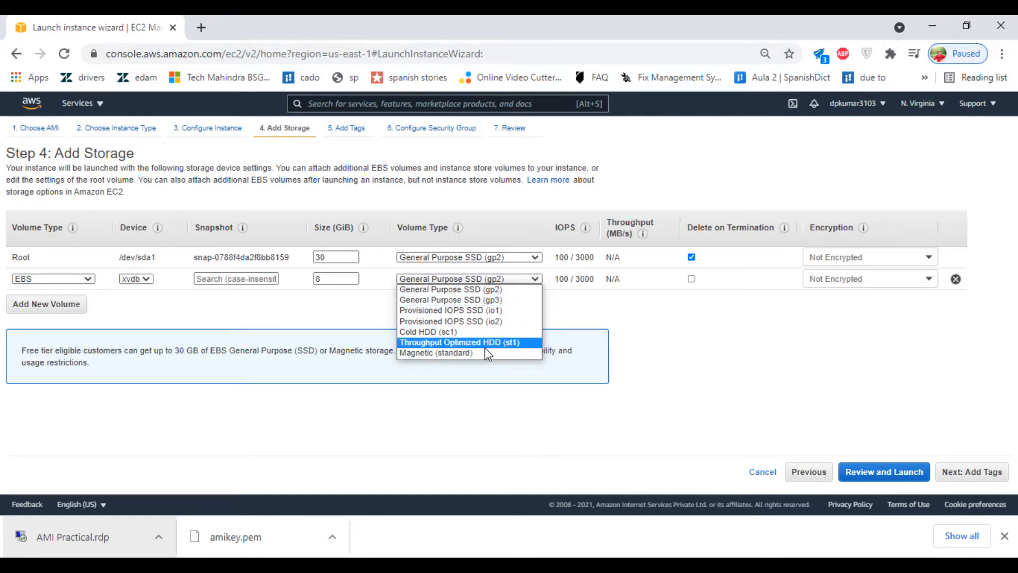
left_click(359, 314)
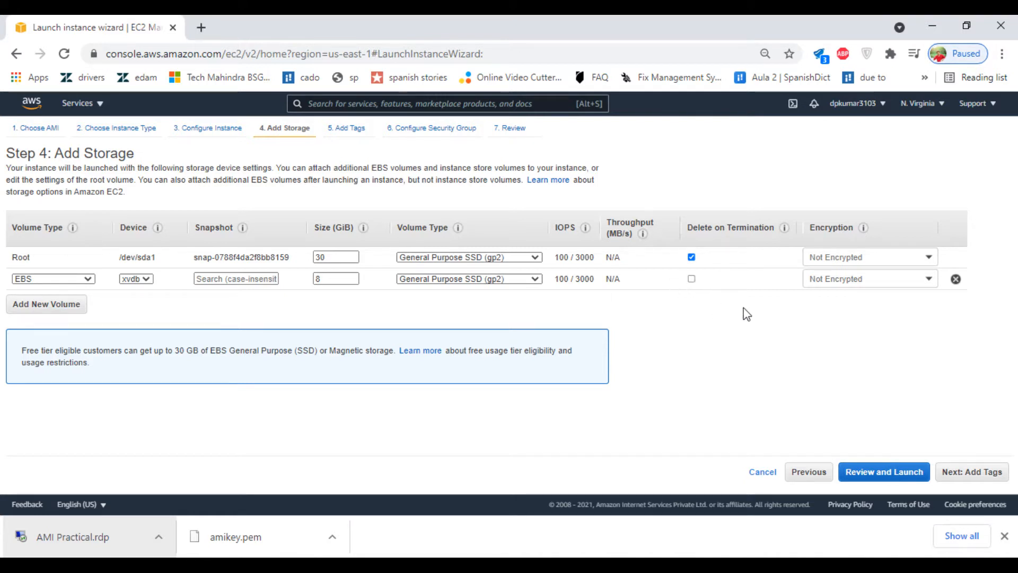
left_click(978, 481)
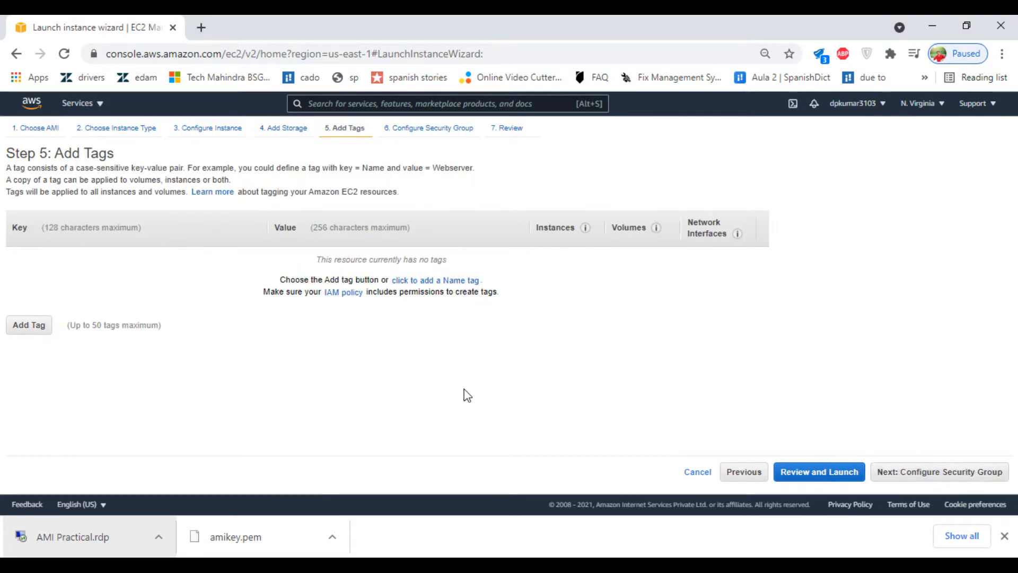
Step: Add a Name tag with the value 'AMI practical'
left_click(29, 325)
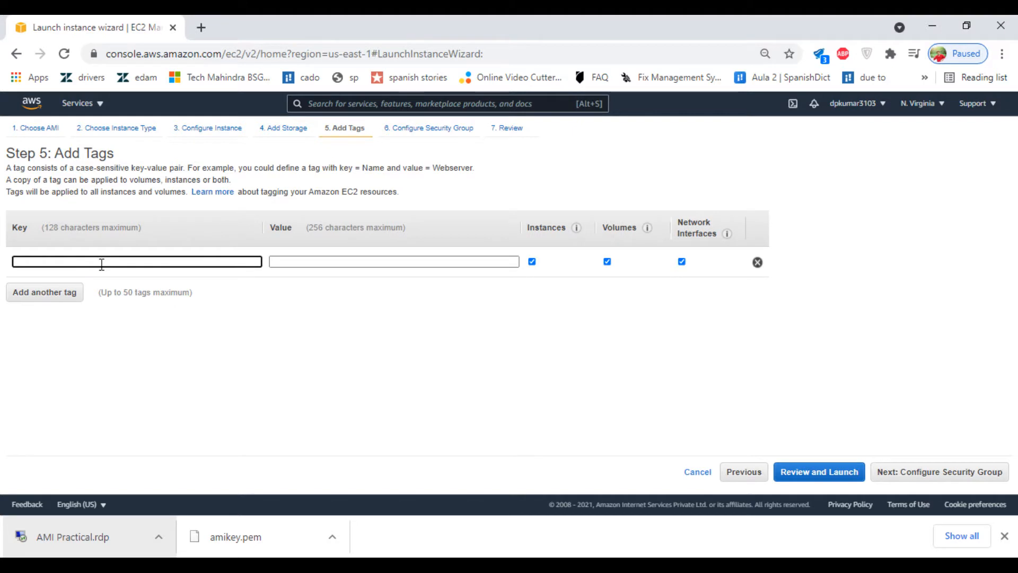
key("Tab")
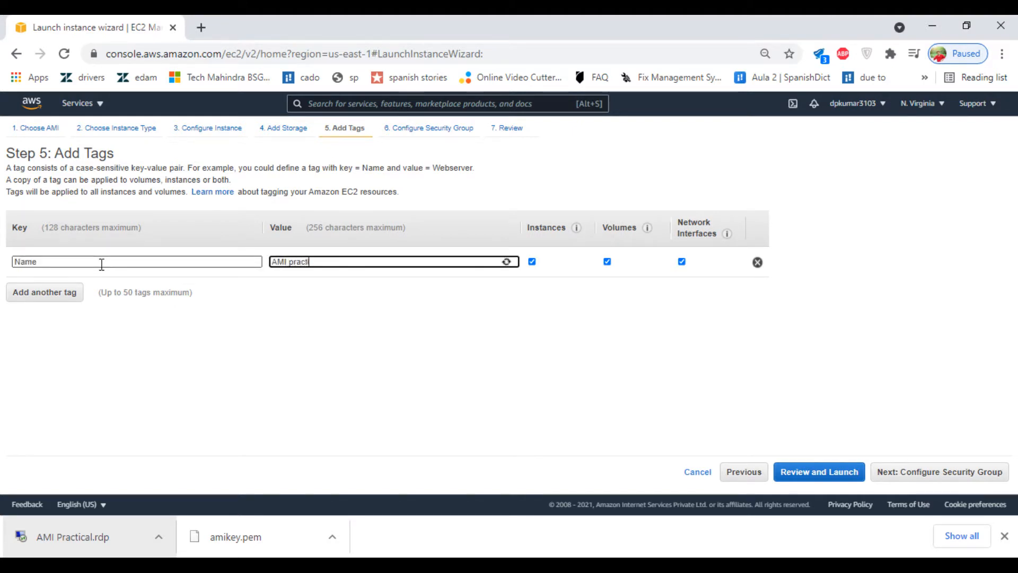
type("AMI practical")
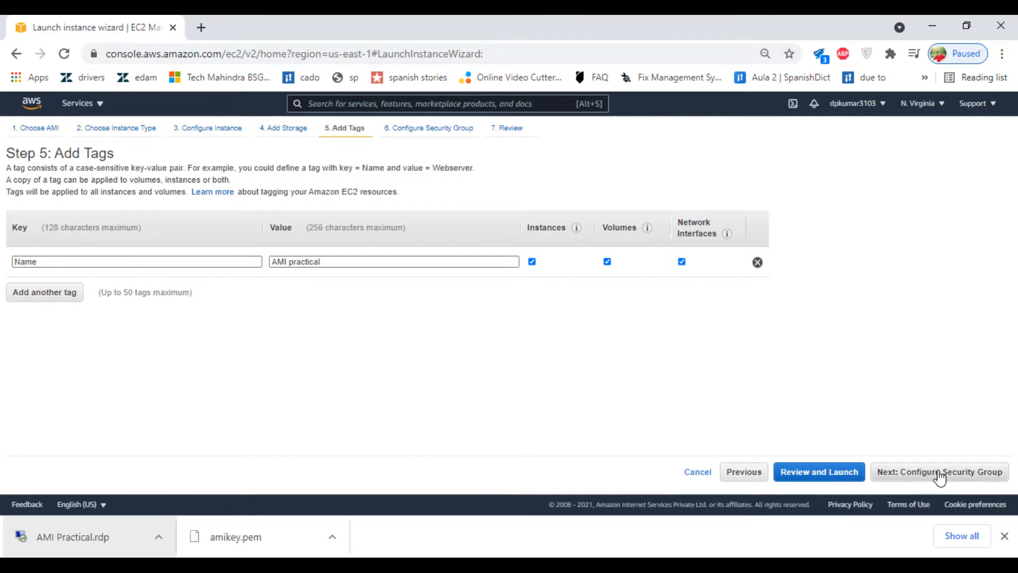
left_click(909, 472)
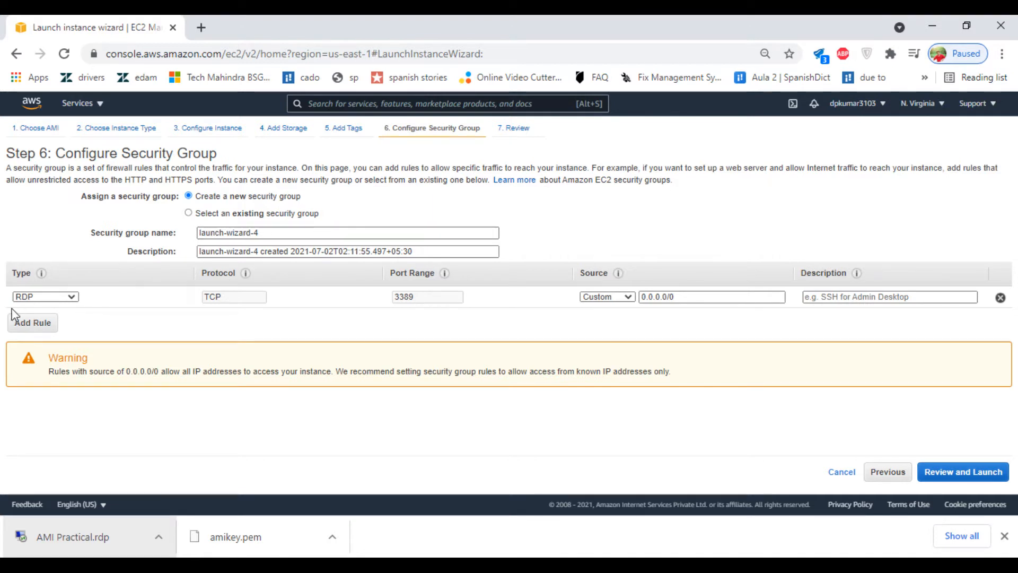
Step: Set the RDP rule's source to Anywhere, then go back to instance details
left_click(604, 296)
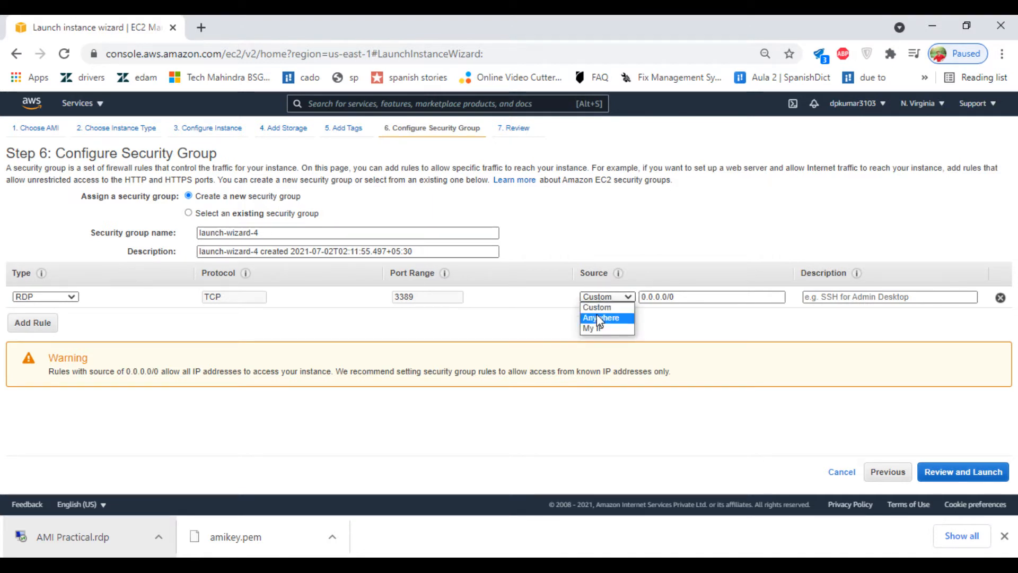
left_click(603, 318)
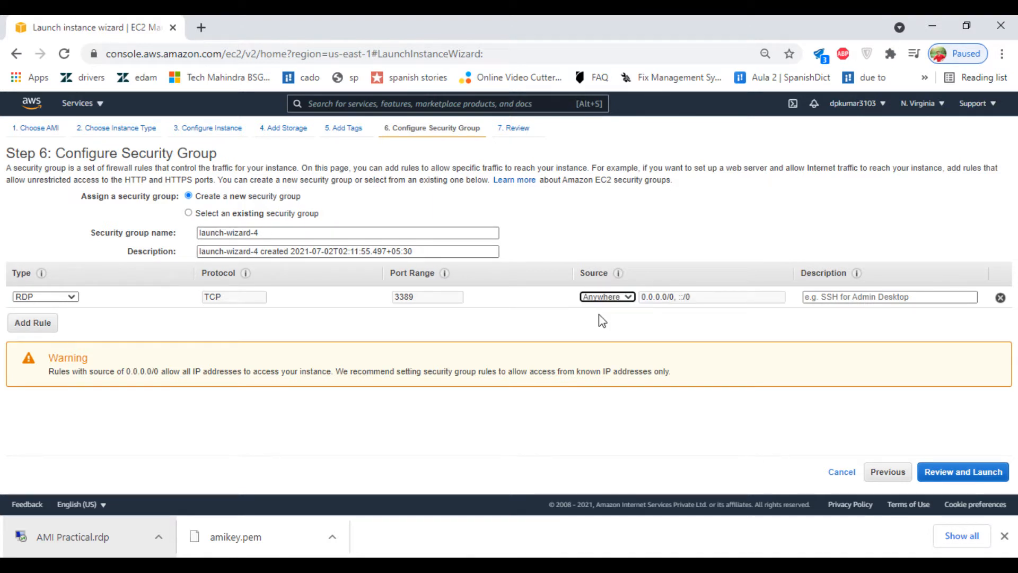
left_click(898, 477)
left_click(897, 477)
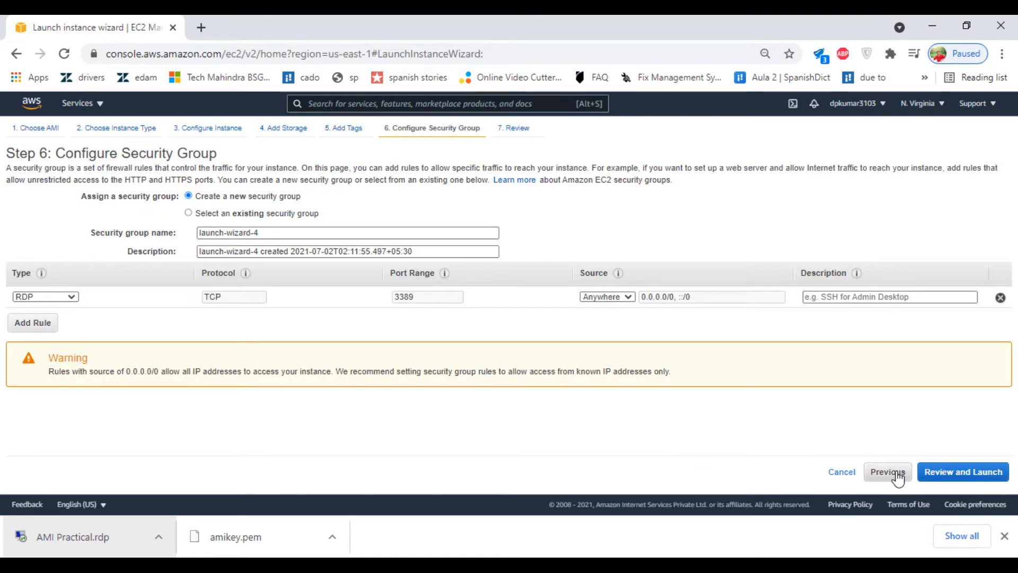
left_click(898, 476)
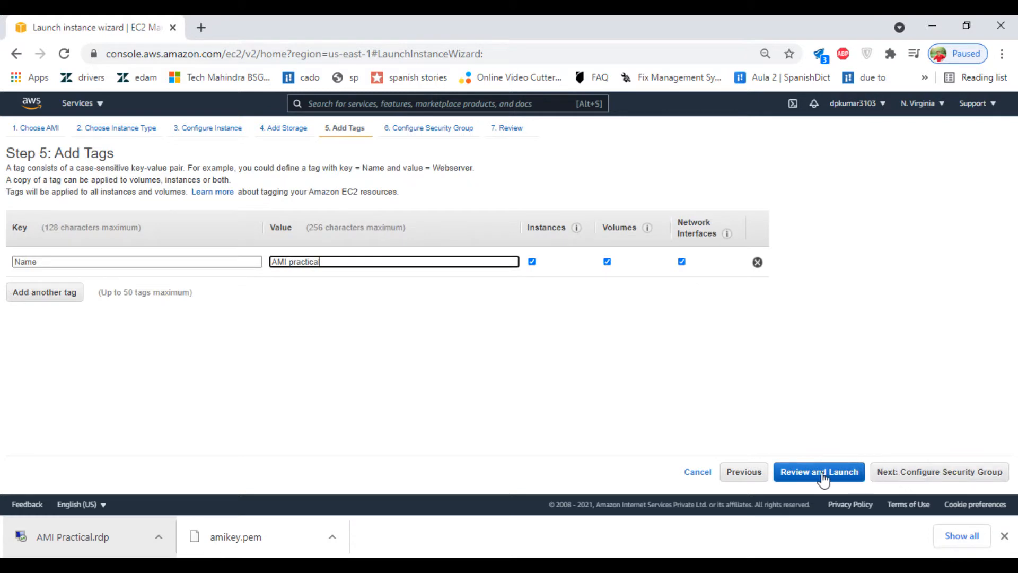
left_click(749, 476)
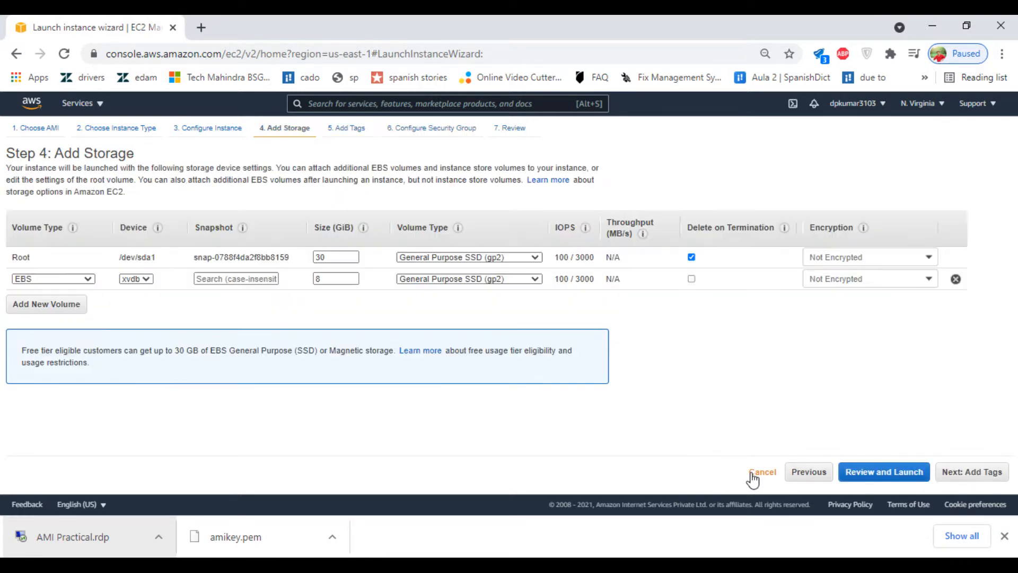
left_click(810, 480)
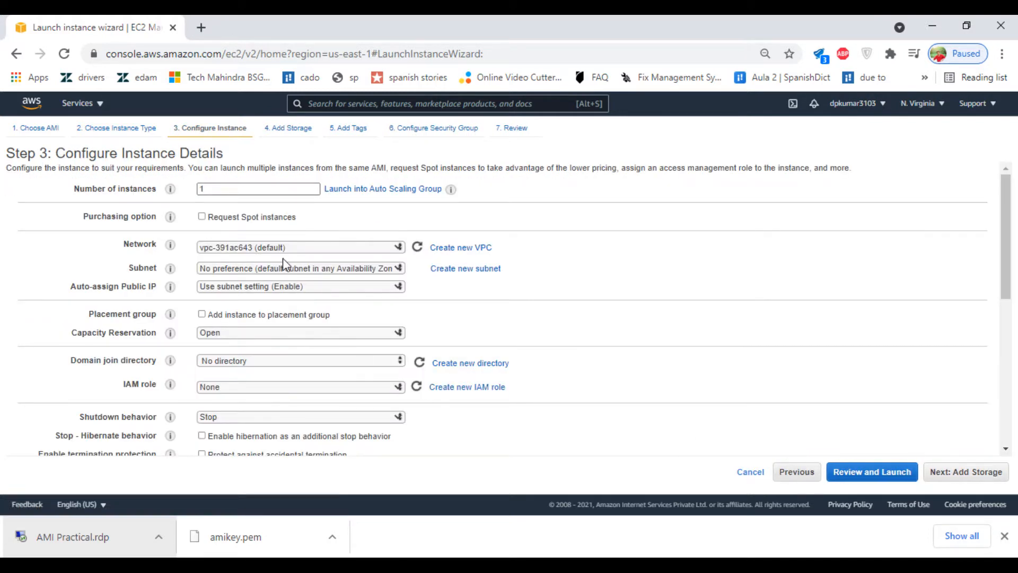
Step: Enable Auto-assign Public IP and advance through the wizard to the launch review
left_click(275, 288)
left_click(267, 310)
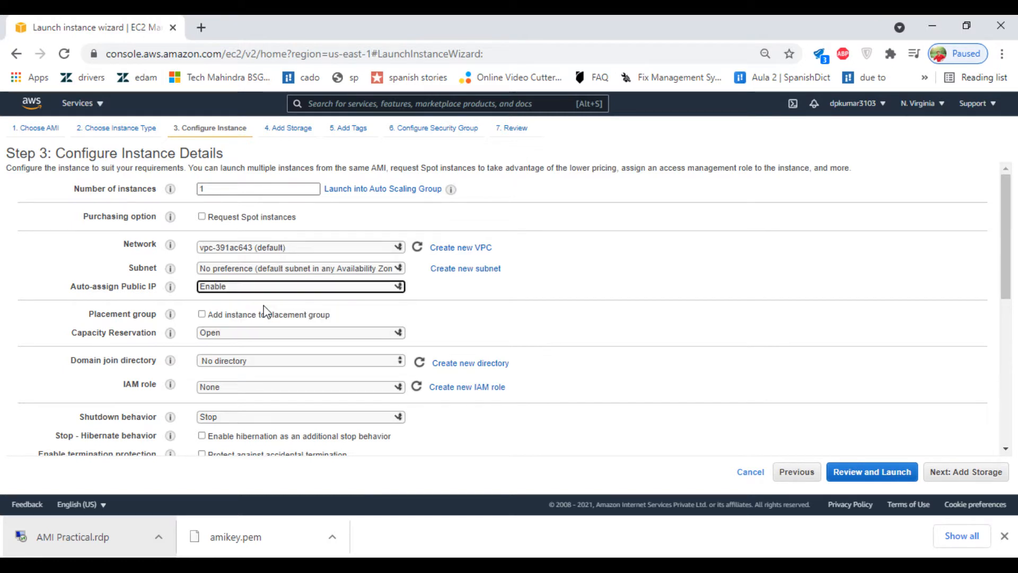
left_click(999, 473)
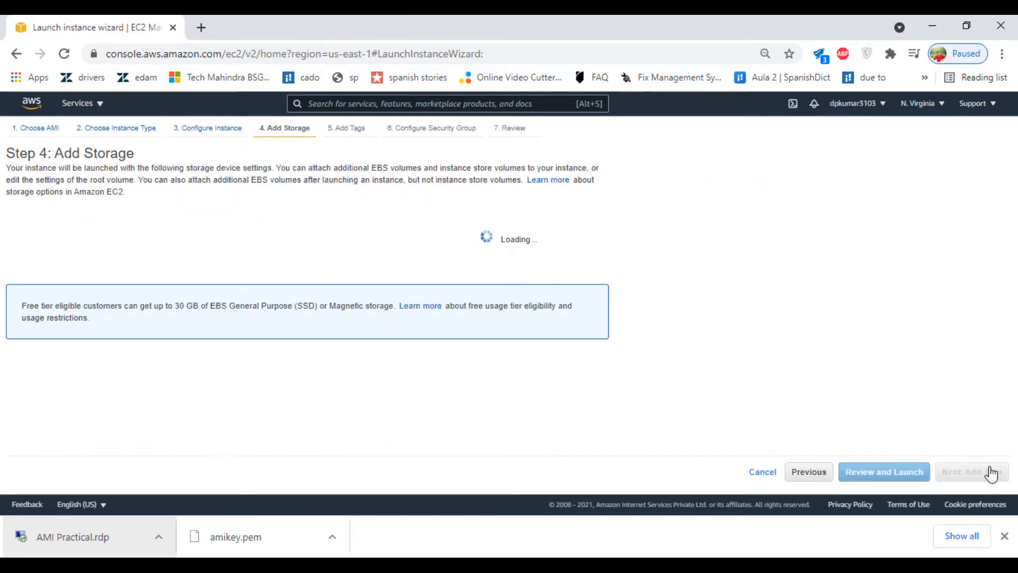
left_click(990, 472)
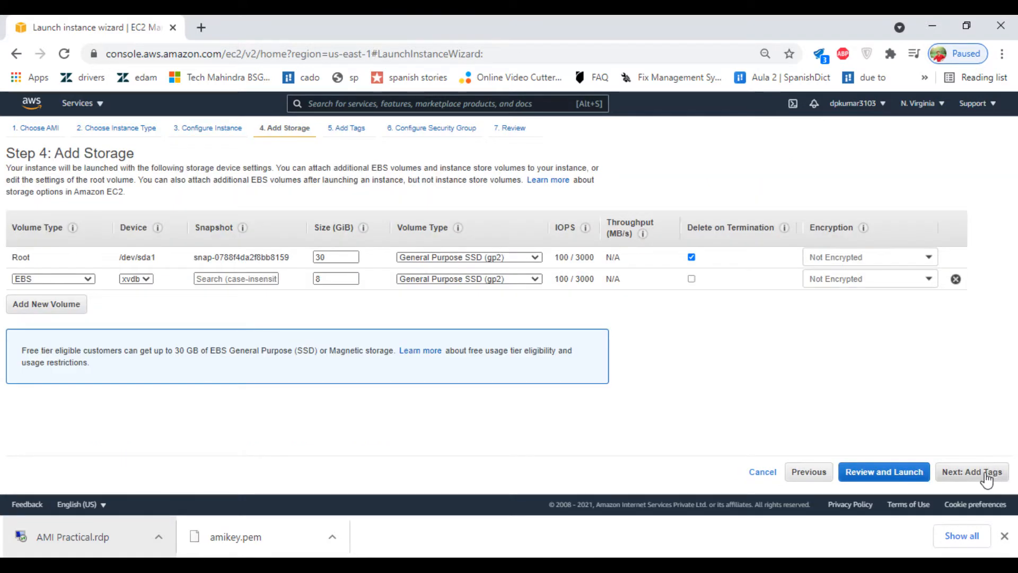
left_click(986, 479)
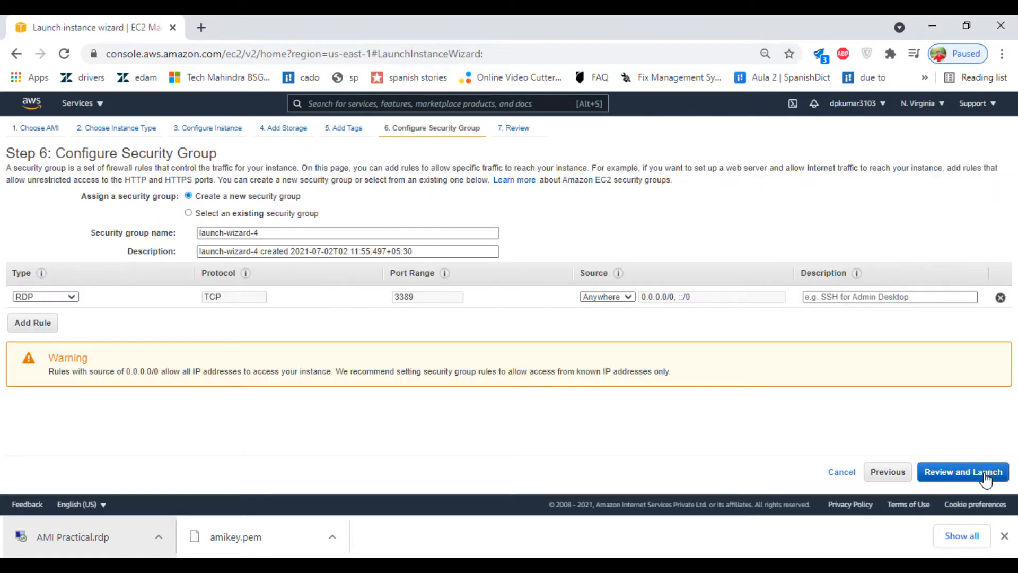
left_click(986, 480)
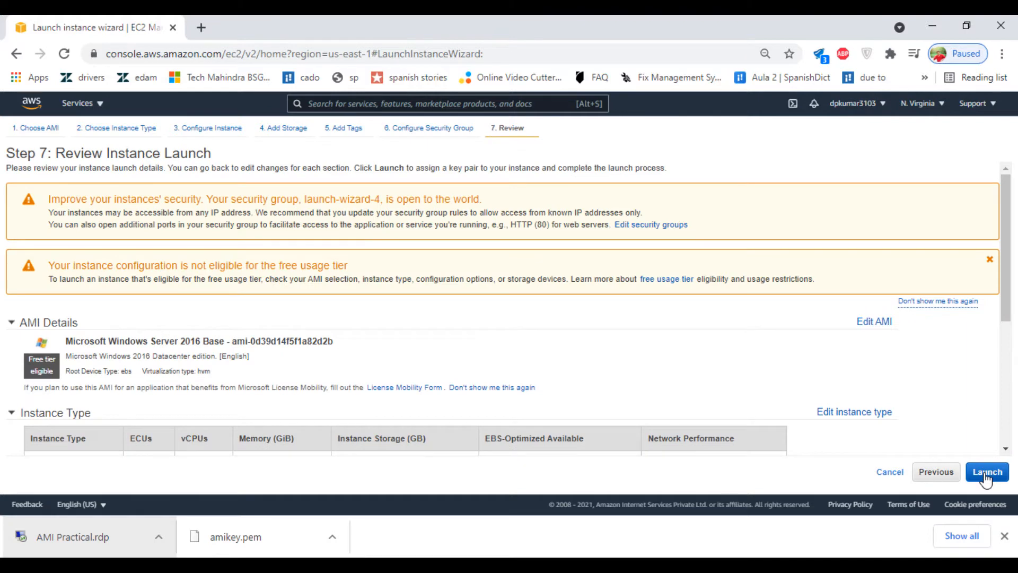
Step: Start the launch and switch from the existing linuxkey pair to creating a new key pair
left_click(986, 474)
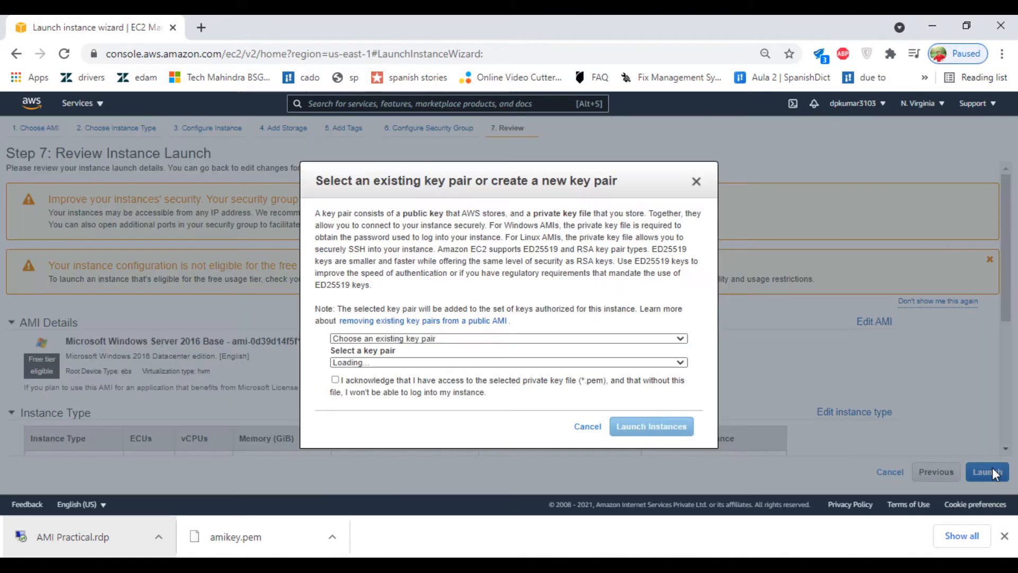
left_click(401, 338)
left_click(402, 348)
left_click(384, 363)
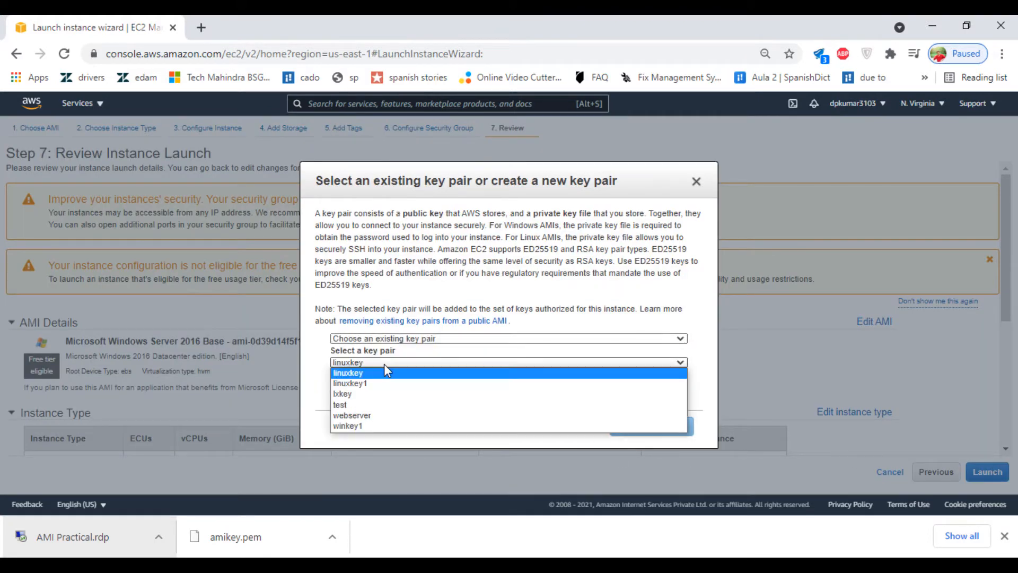
left_click(386, 351)
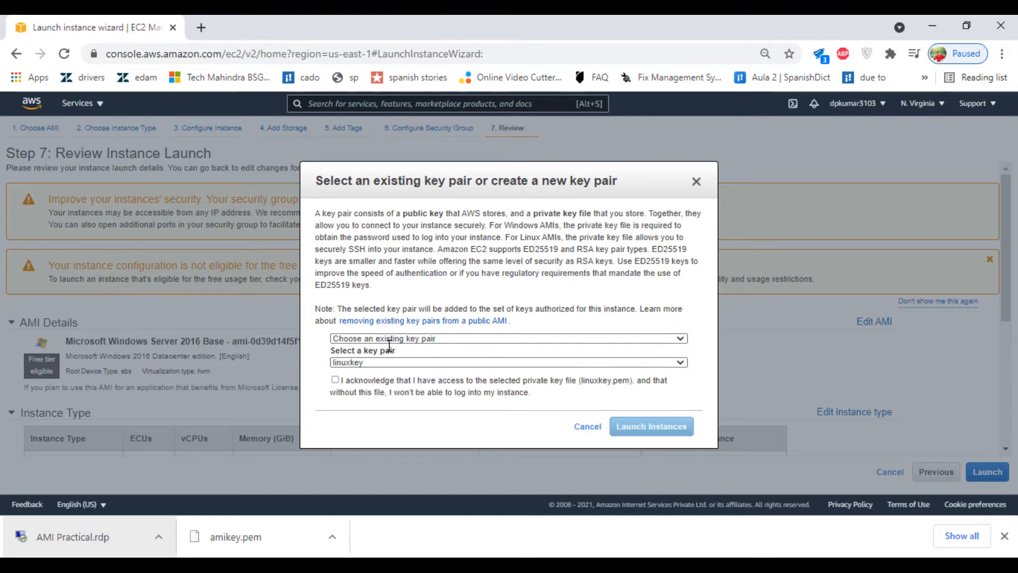
left_click(397, 336)
left_click(380, 359)
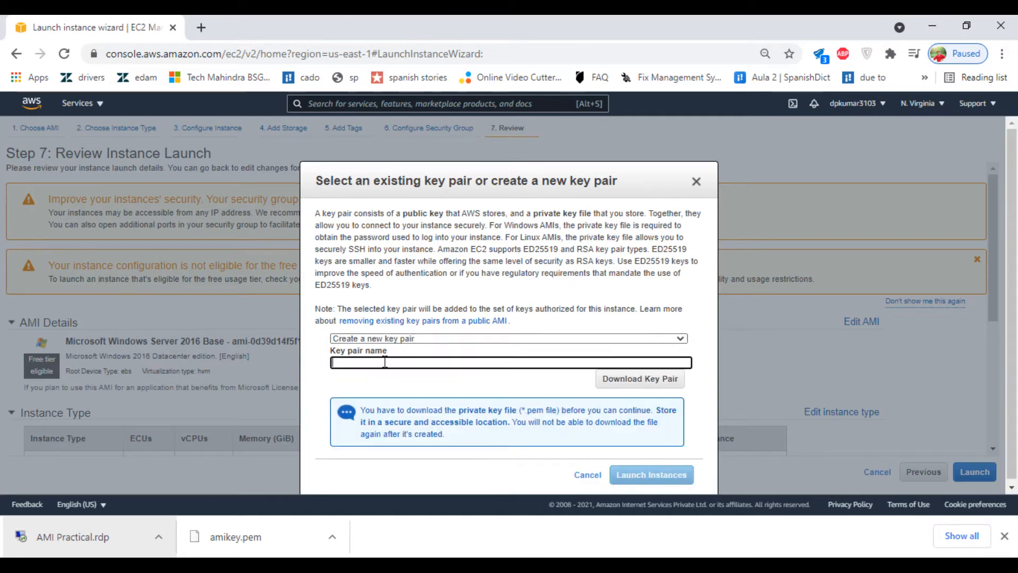
Step: Name the new key pair amikey1, save amikey1.pem, and launch the instance
type("amikey1")
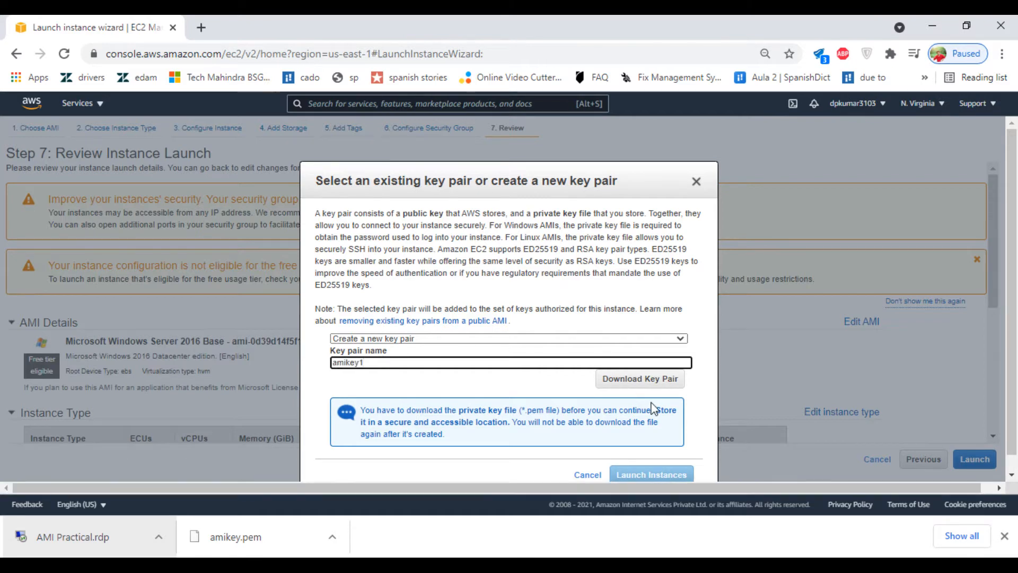
left_click_drag(653, 410, 651, 392)
left_click(650, 380)
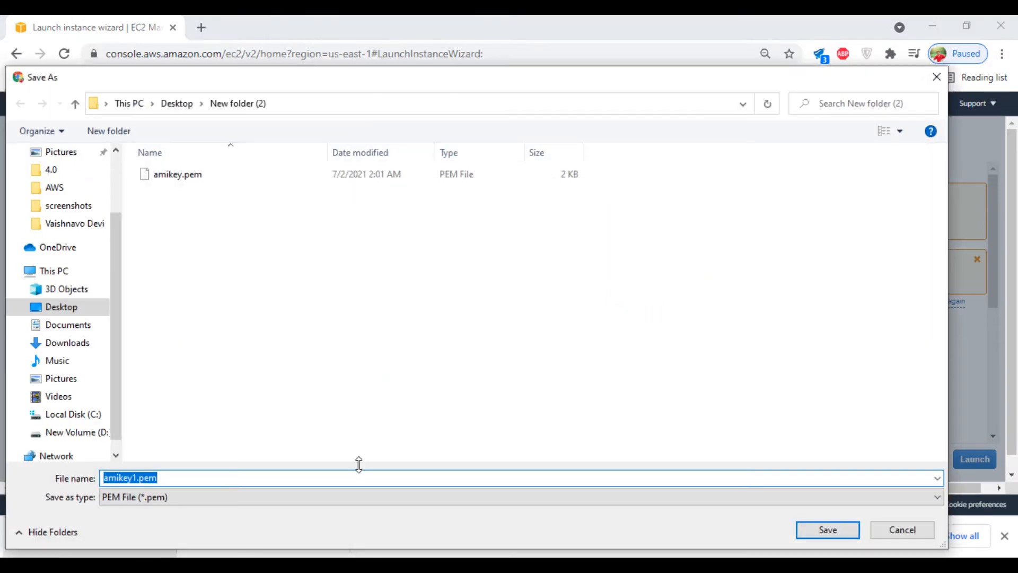
left_click(827, 530)
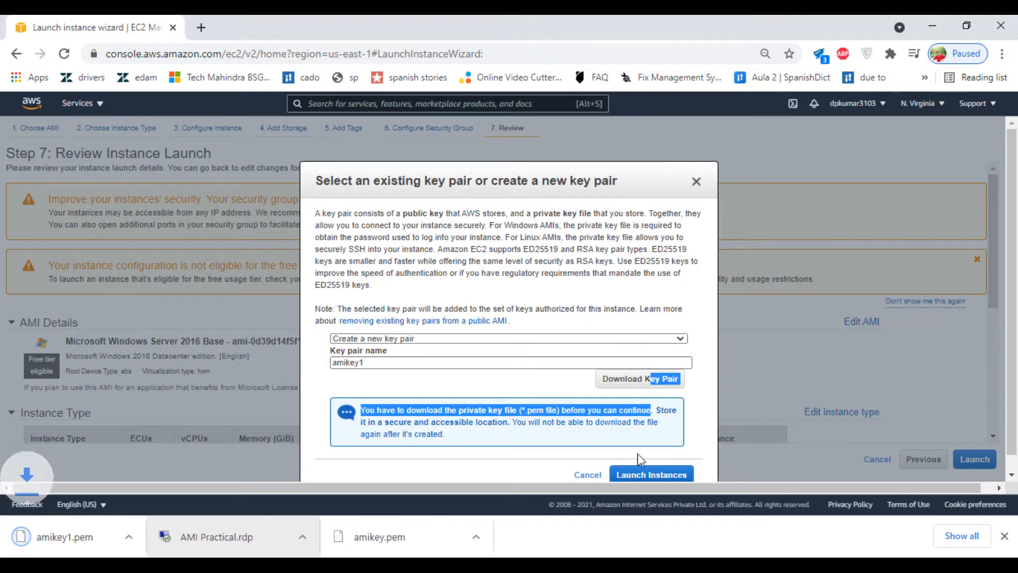
left_click(632, 472)
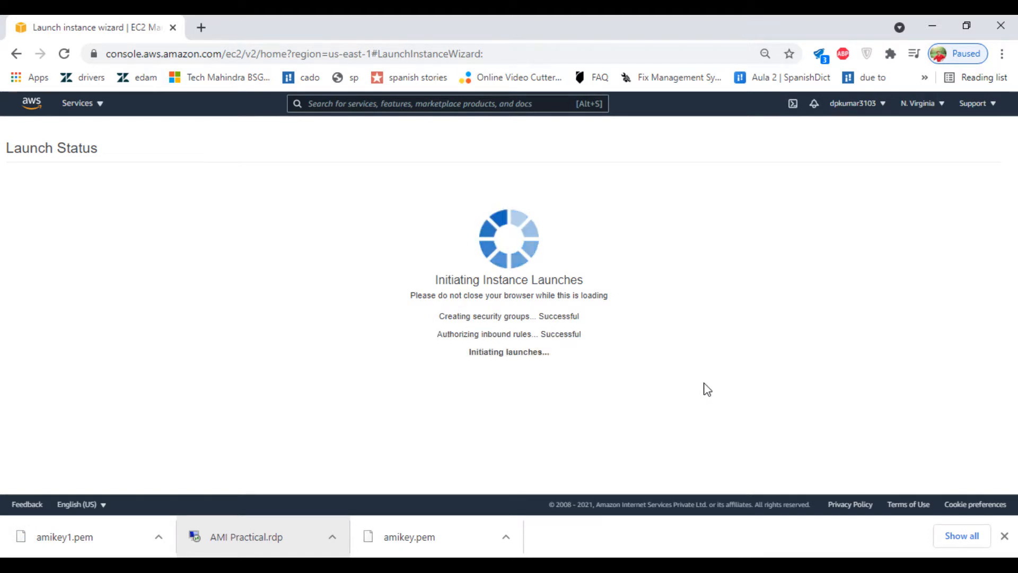
Step: View the instances list showing AMI practical pending, then check the owned AMIs page
scroll(708, 390, "down", 2)
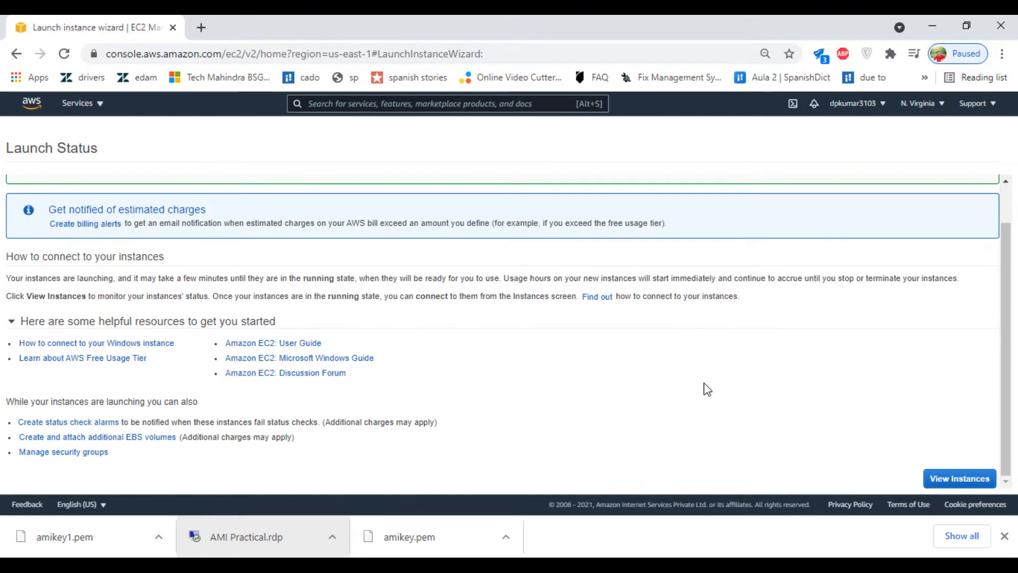
left_click(960, 480)
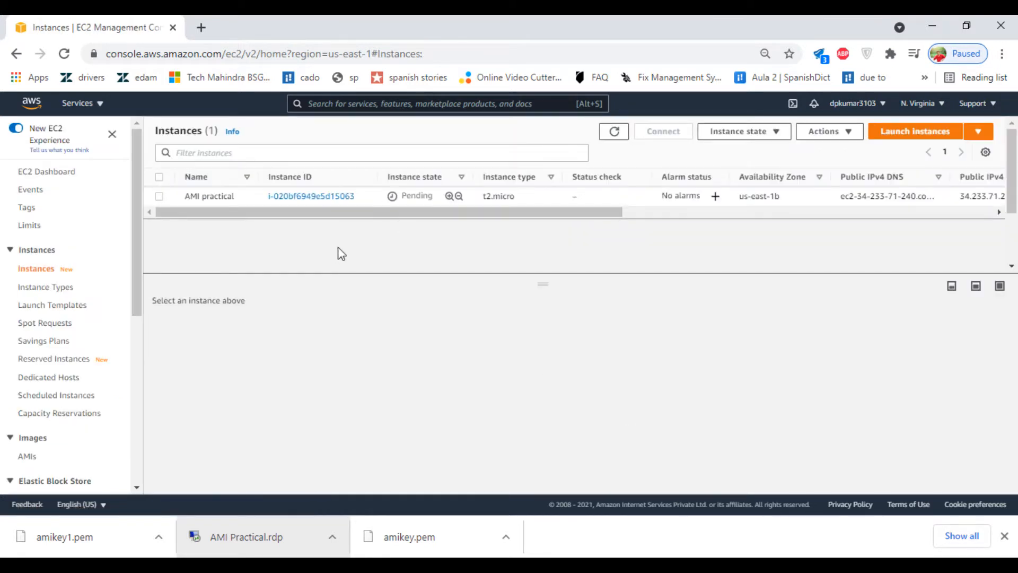
double_click(614, 131)
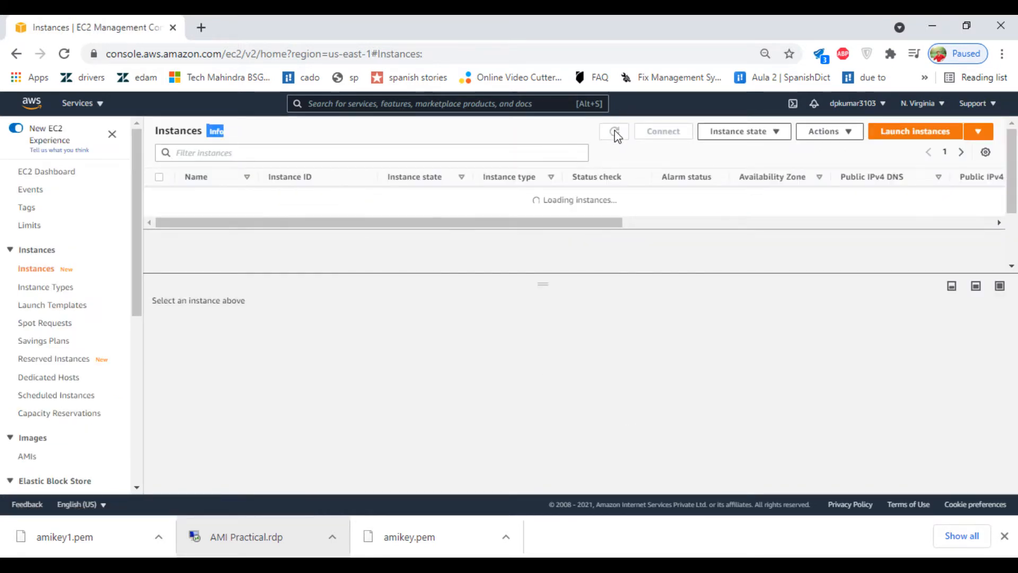
left_click(440, 252)
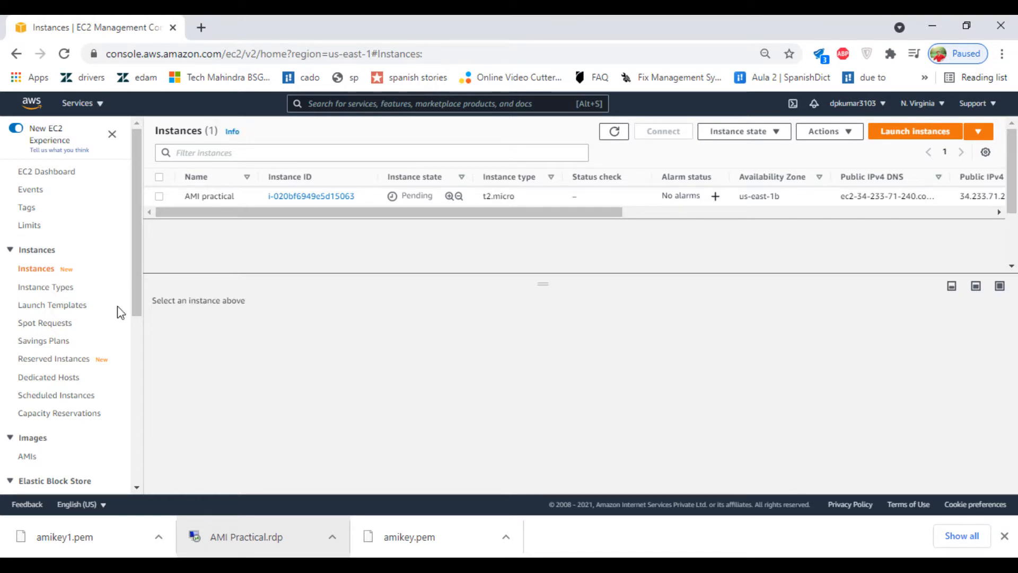
scroll(40, 307, "down", 2)
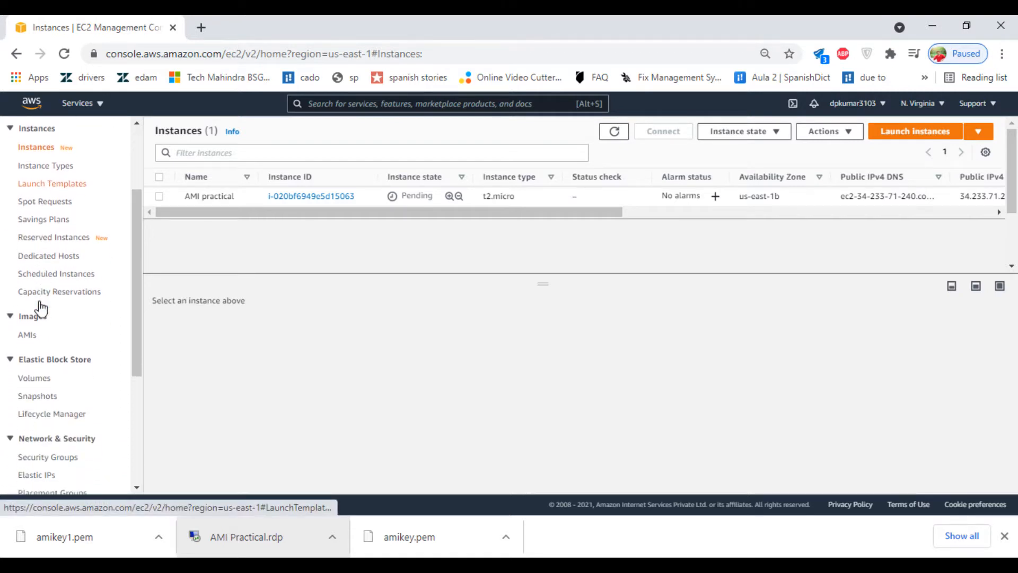
left_click(28, 340)
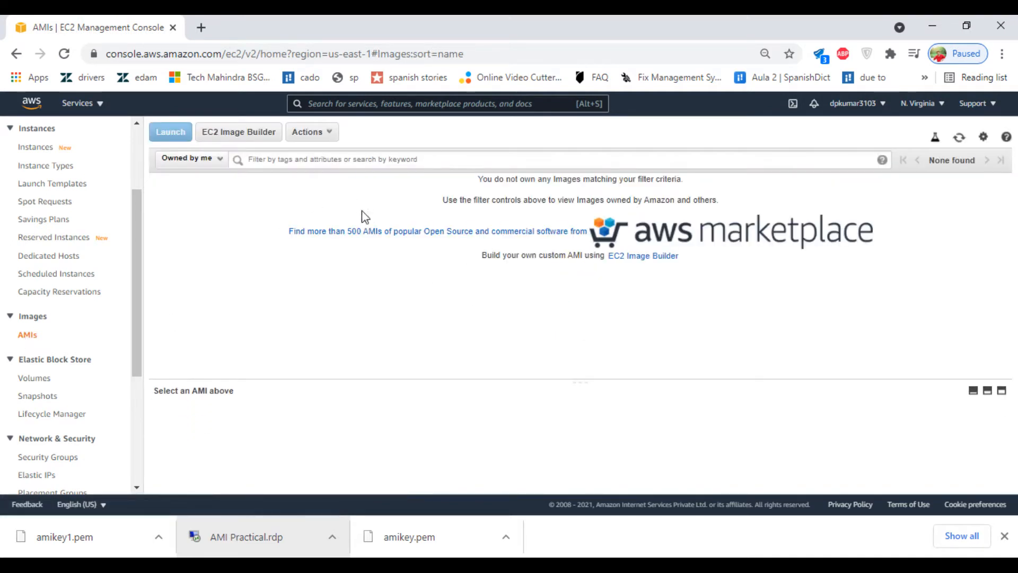
Step: Check EBS volumes, refresh Instances until AMI practical passes 2/2 checks, and open Connect
left_click(42, 380)
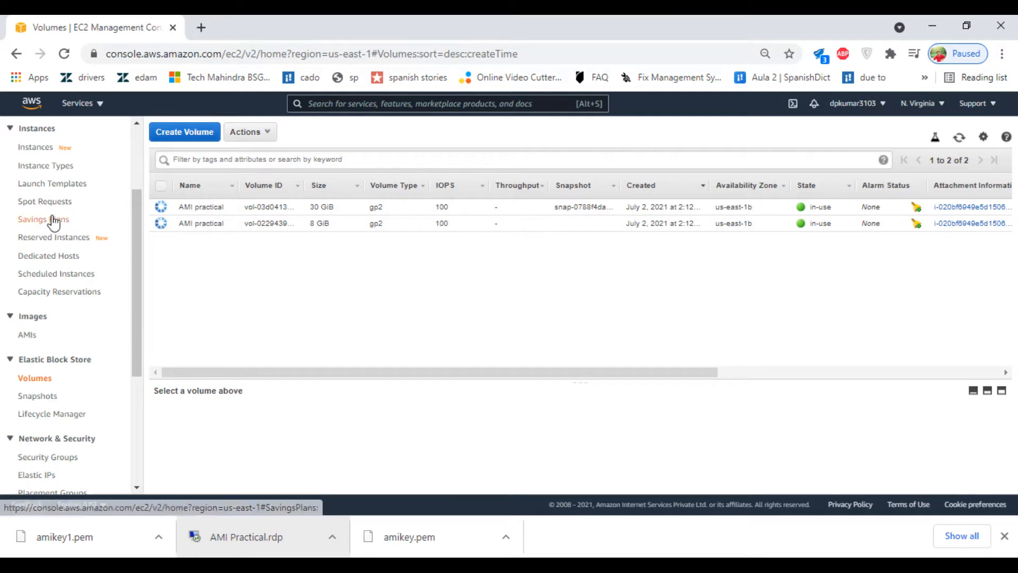
scroll(56, 220, "up", 2)
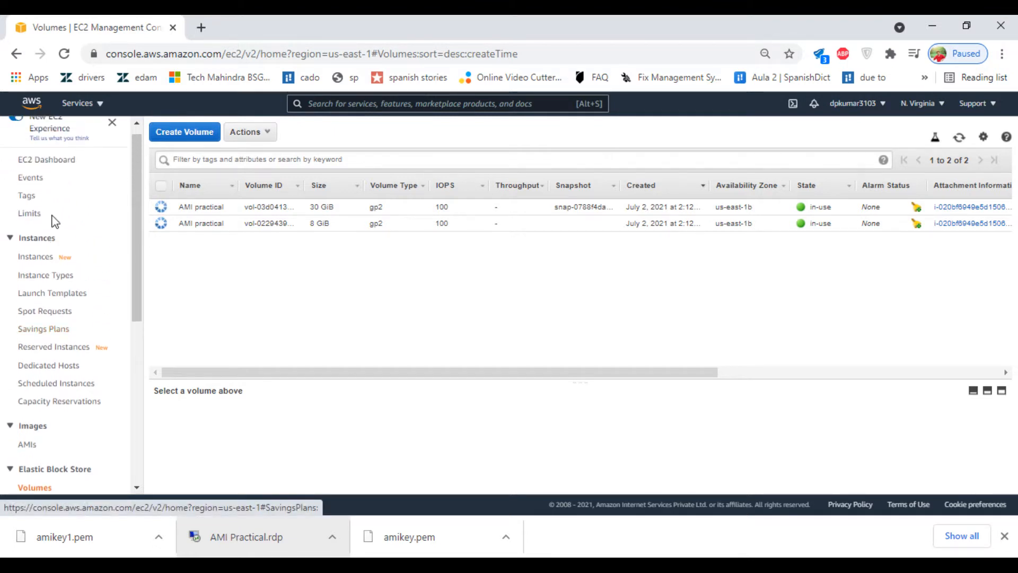
left_click(35, 257)
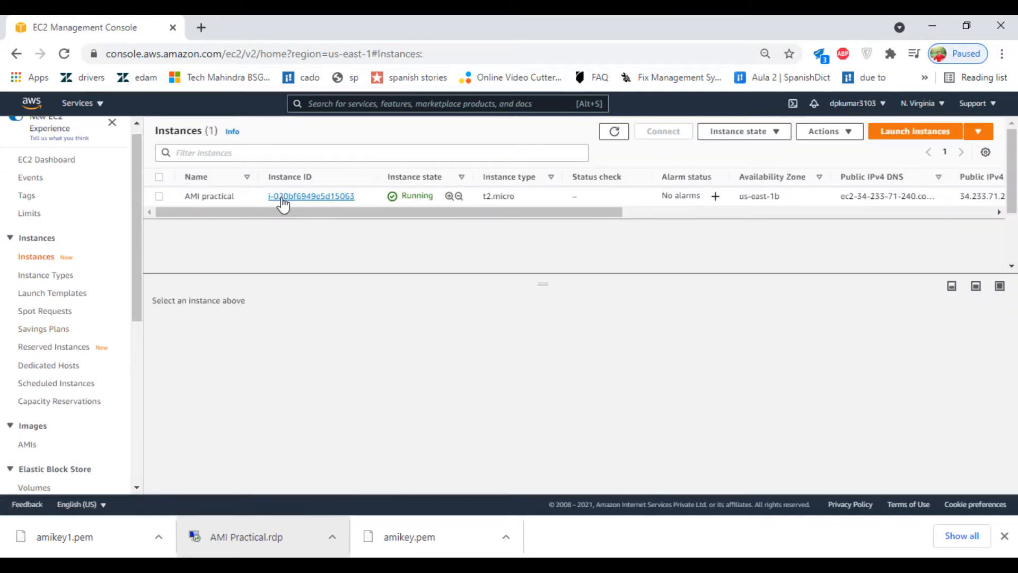
left_click(163, 200)
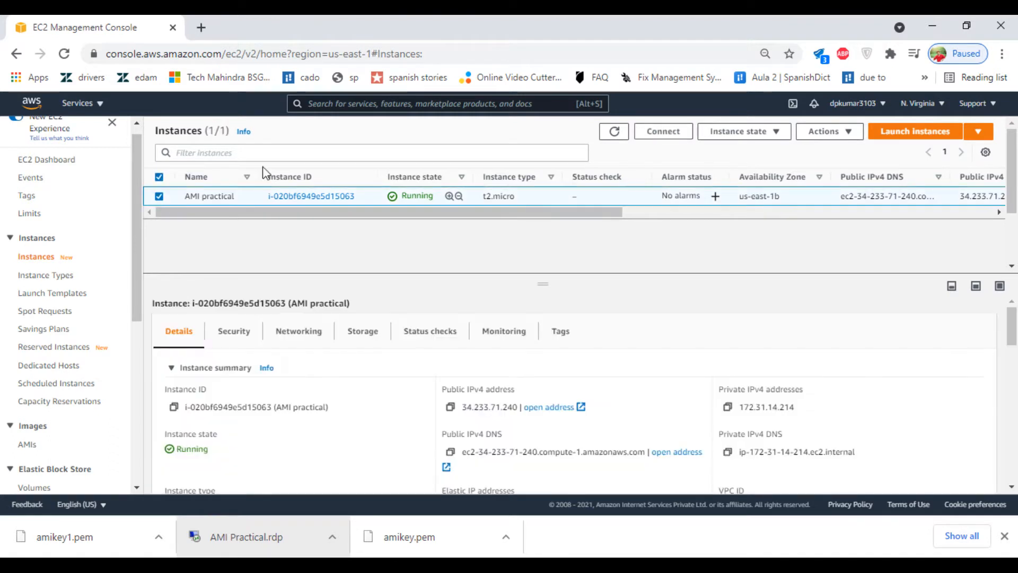
left_click(615, 132)
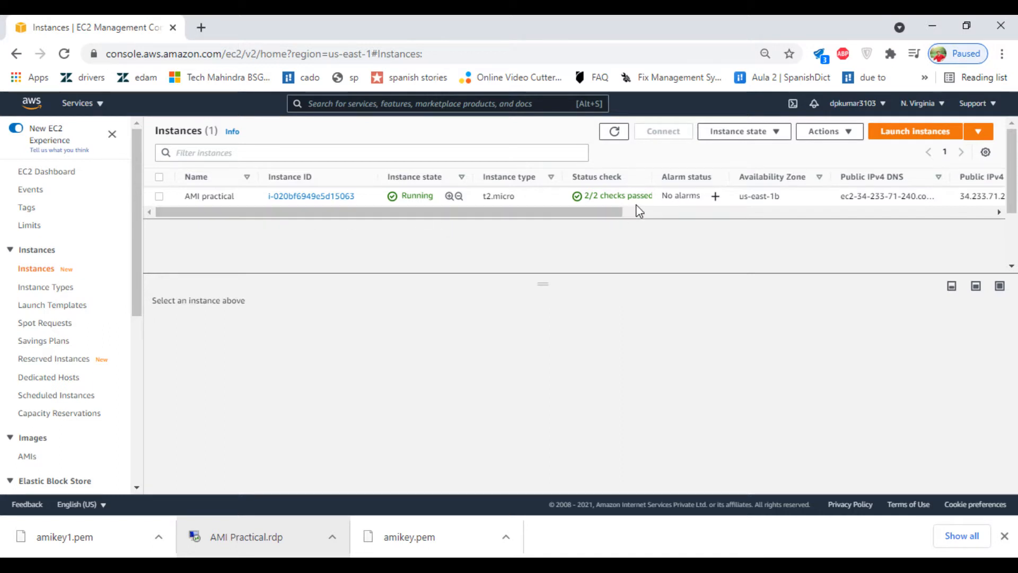
left_click(158, 198)
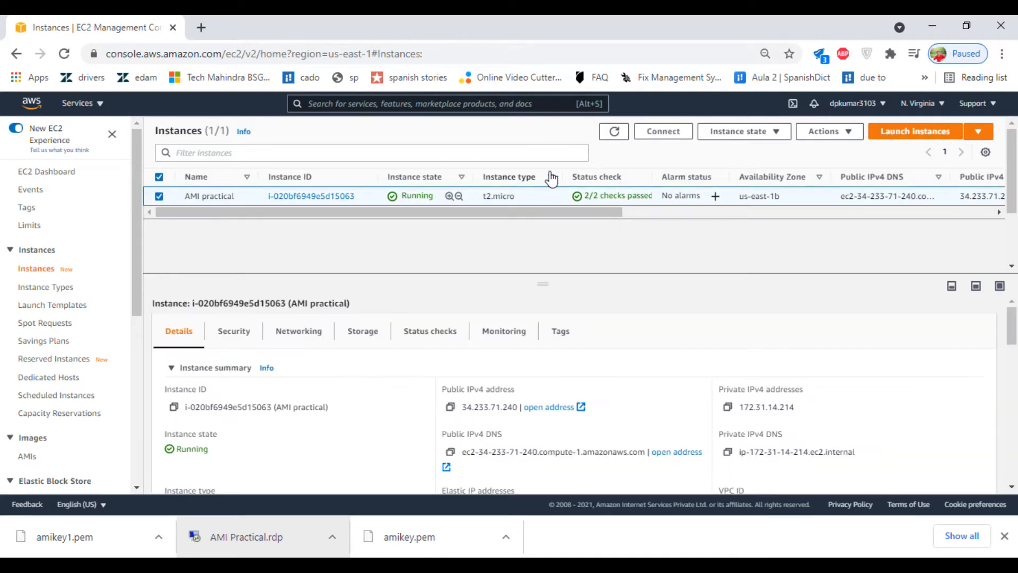
left_click(671, 138)
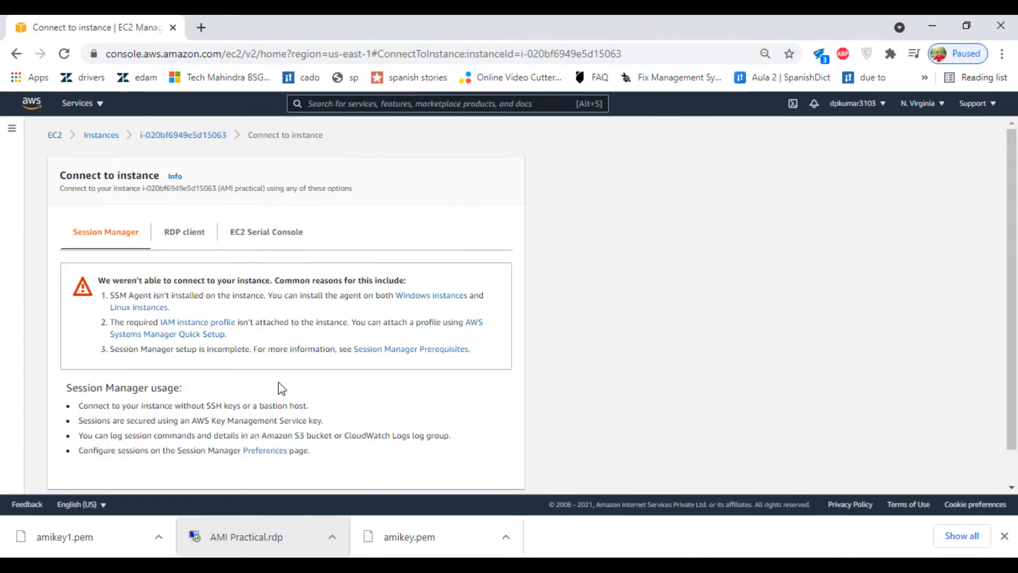
Step: Download the RDP client file as 'AMI practical (1).rdp'
left_click(183, 227)
scroll(456, 234, "down", 1)
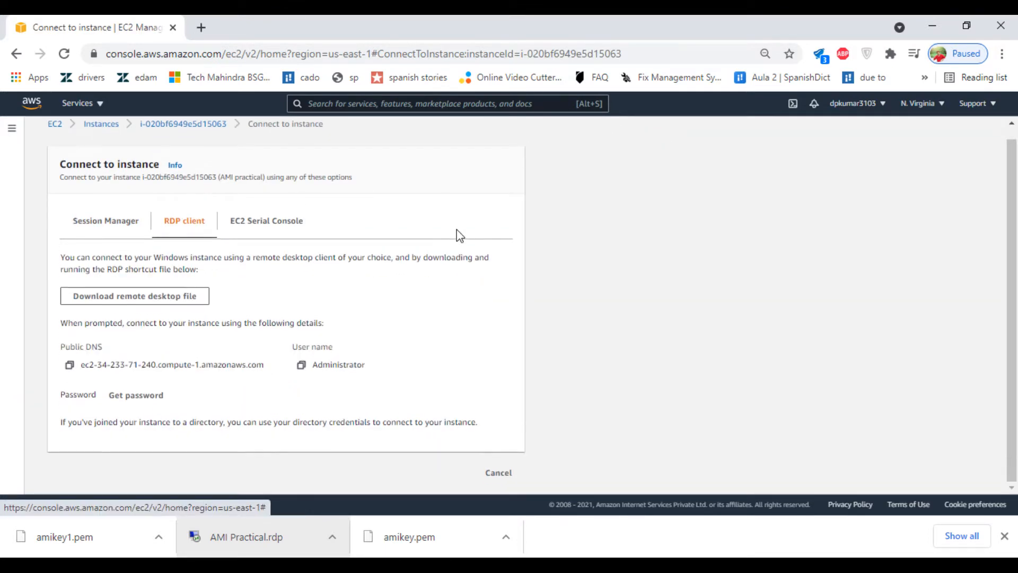
left_click(154, 303)
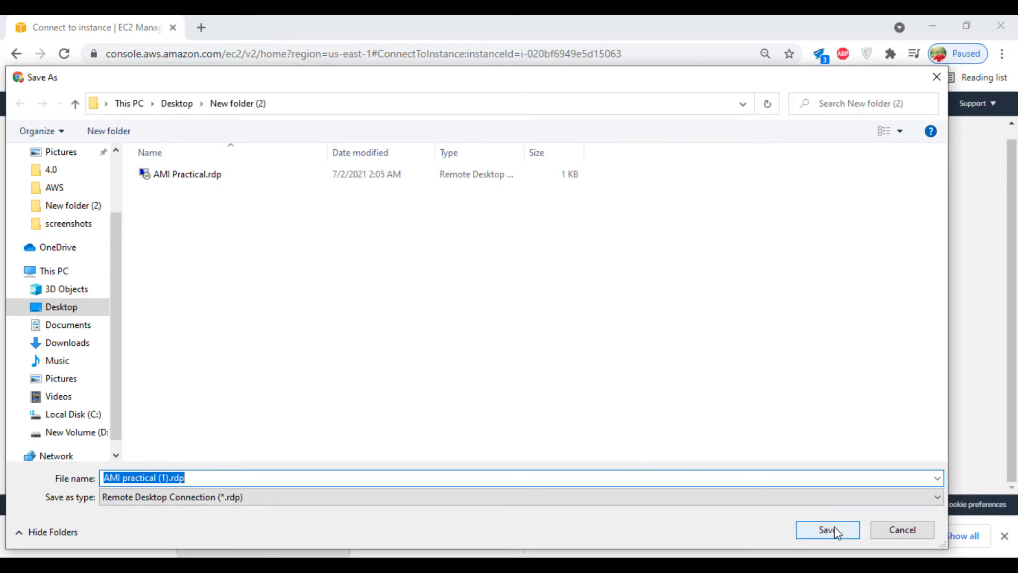
left_click(828, 530)
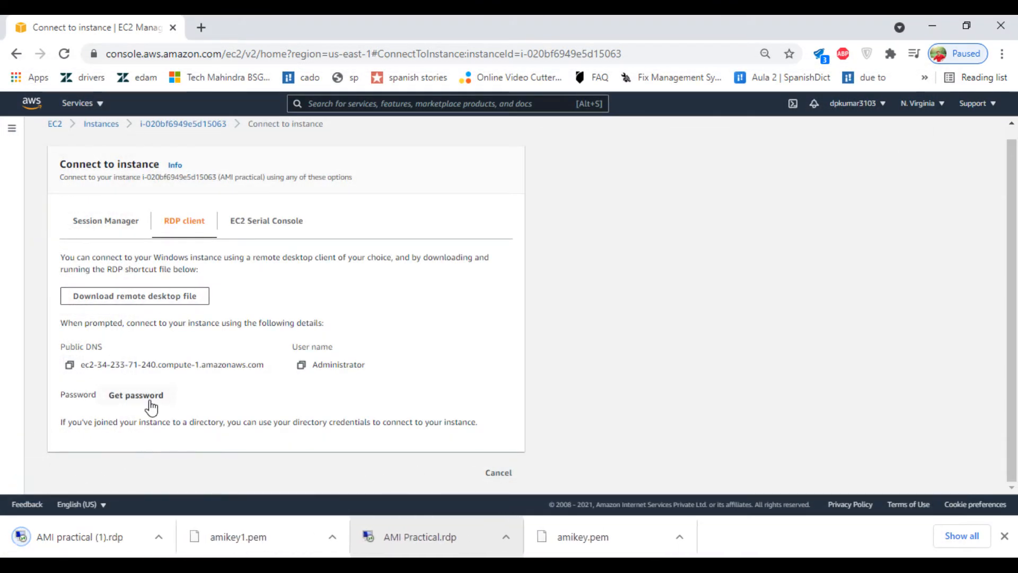
Step: Decrypt the Administrator password using amikey1.pem and copy it
left_click(151, 408)
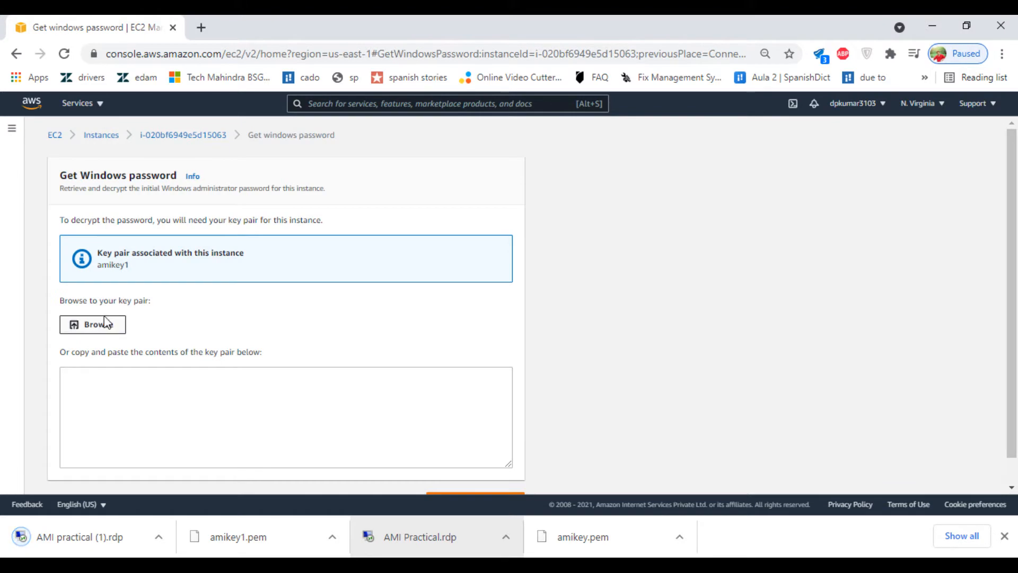
left_click(98, 324)
left_click(186, 191)
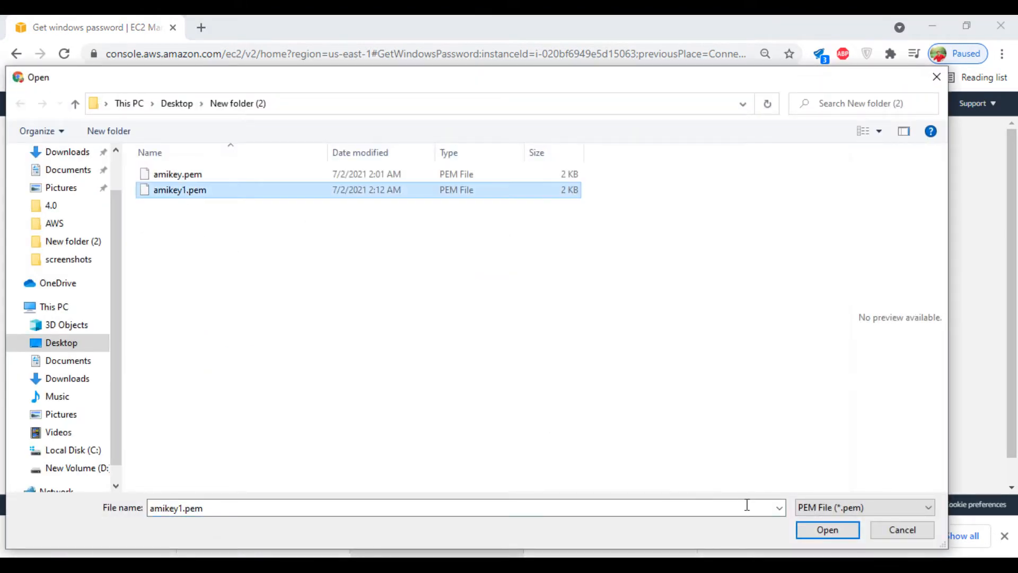
left_click(825, 532)
scroll(373, 351, "down", 1)
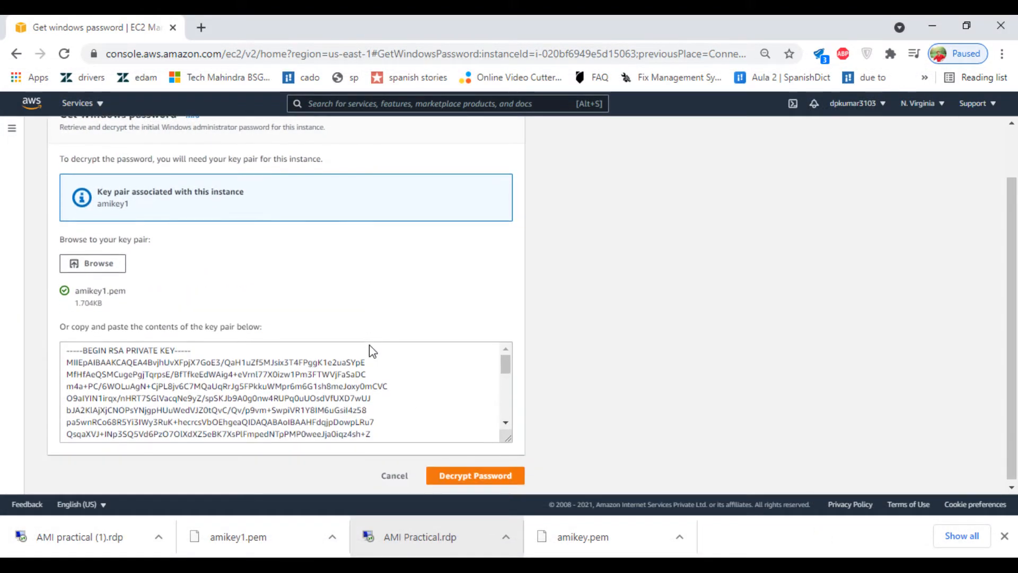
left_click(458, 477)
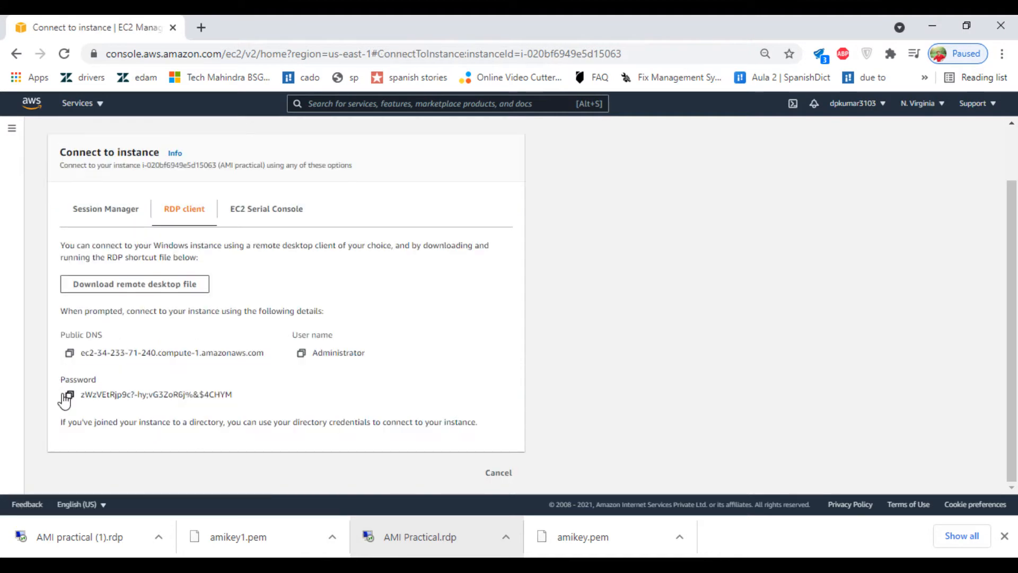
left_click(70, 397)
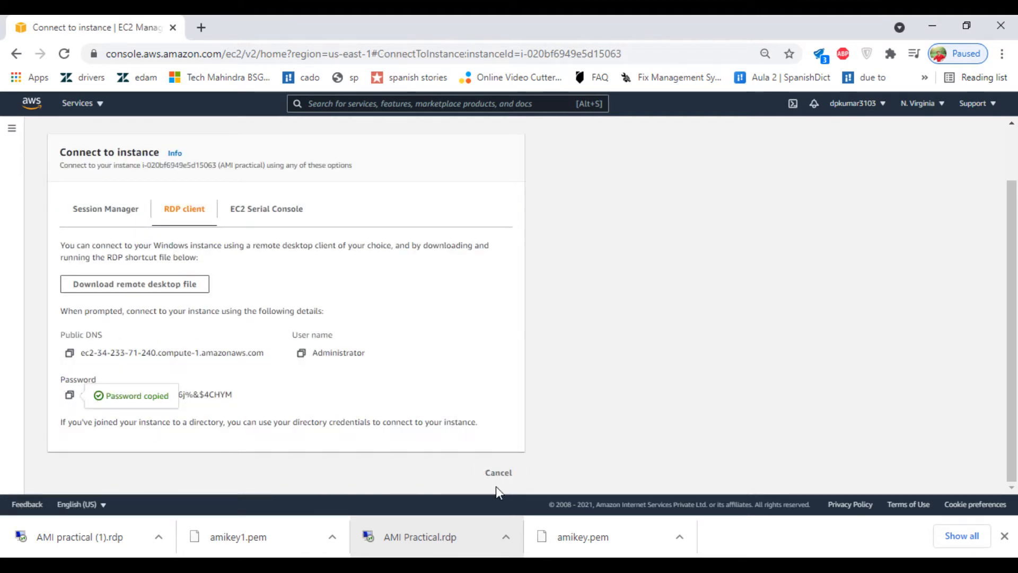
Step: Paste the new password over the old one in Notepad, adding a blank line below /dev/sda1
mouse_move(712, 568)
left_click(717, 460)
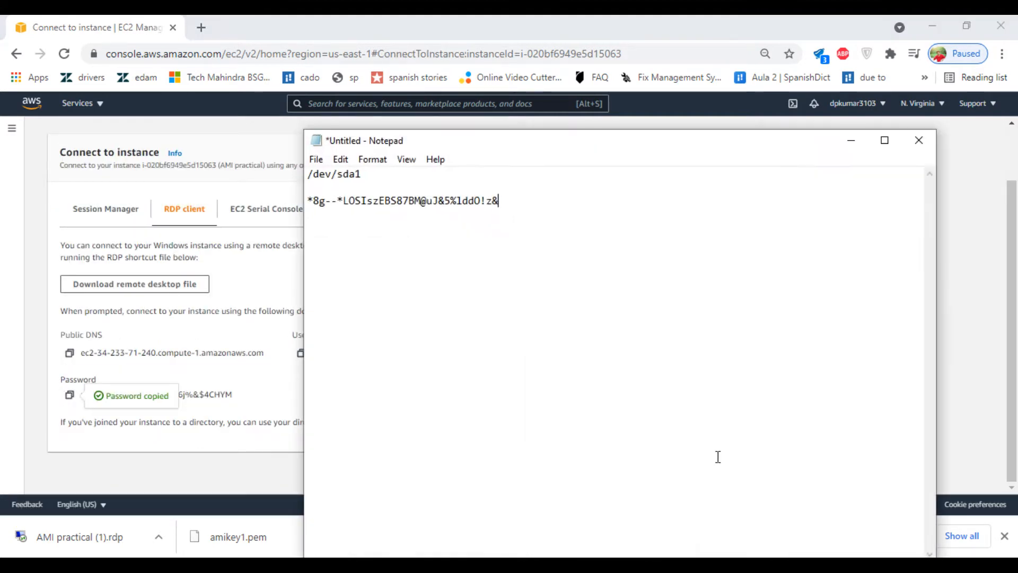
left_click_drag(536, 196, 313, 187)
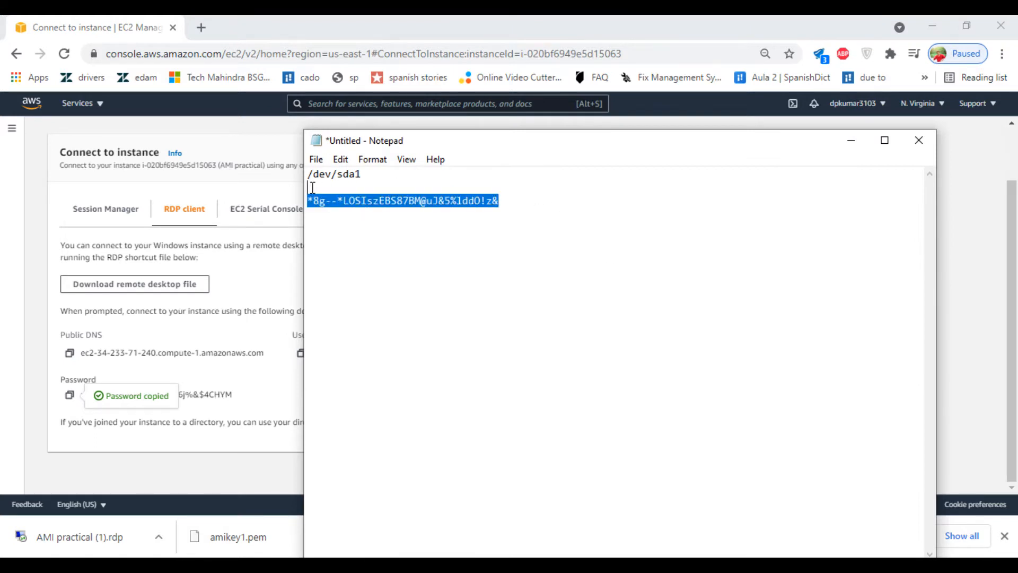
key("ctrl+v")
left_click(378, 174)
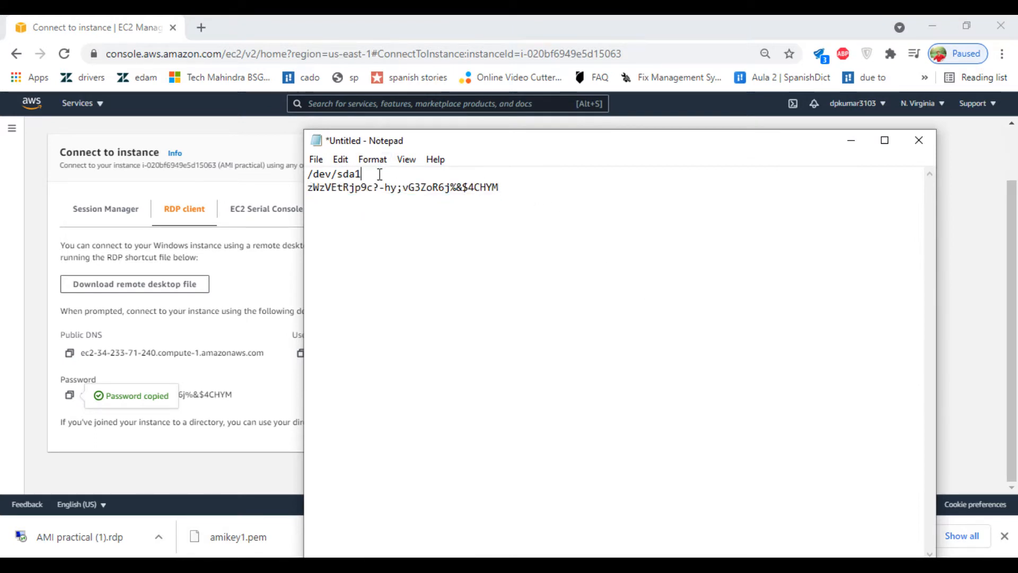
key("Return")
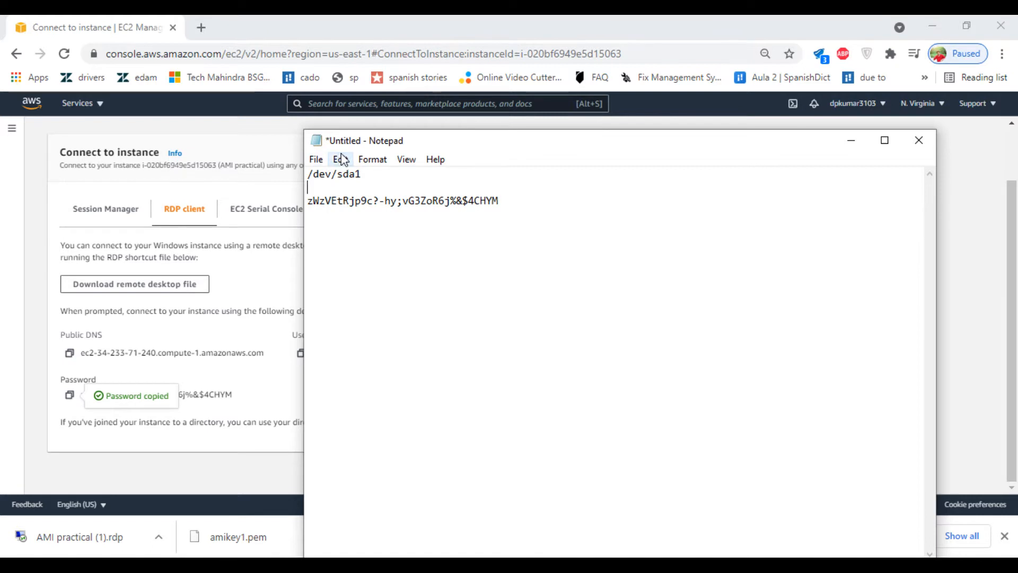
Step: Move Notepad aside and open the downloaded remote desktop file
left_click_drag(436, 139, 576, 131)
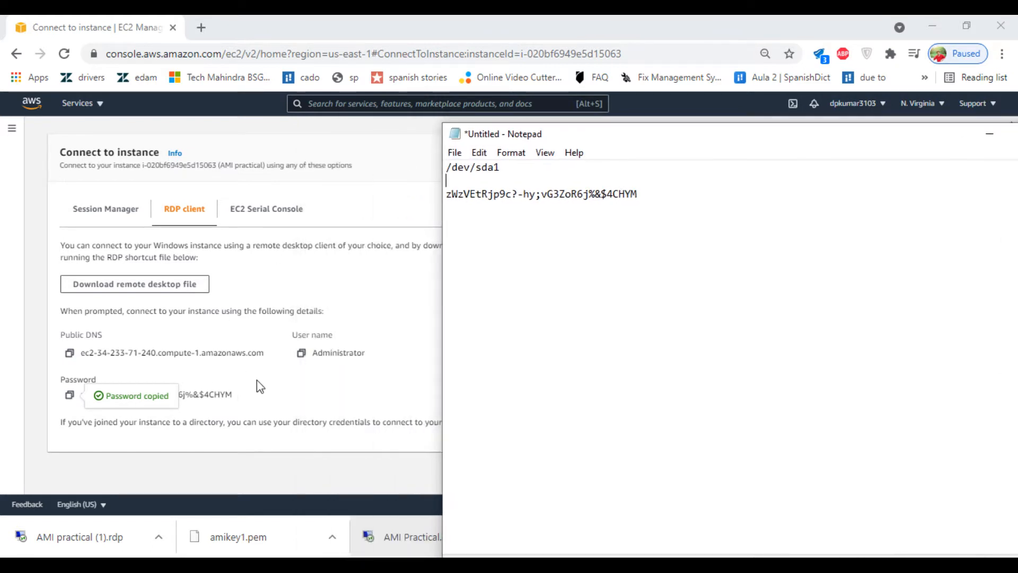
left_click(273, 399)
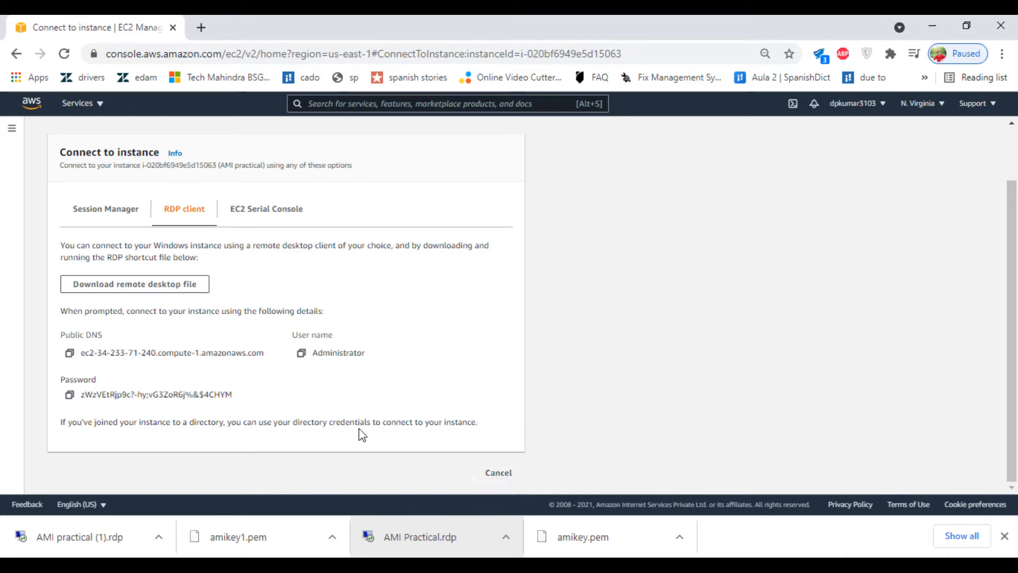
left_click(62, 537)
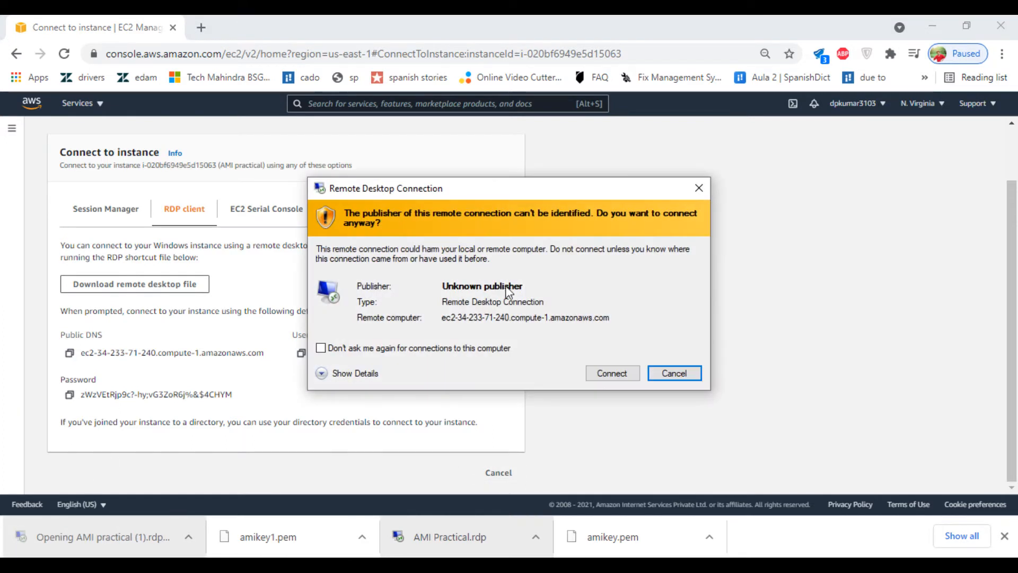
left_click(610, 371)
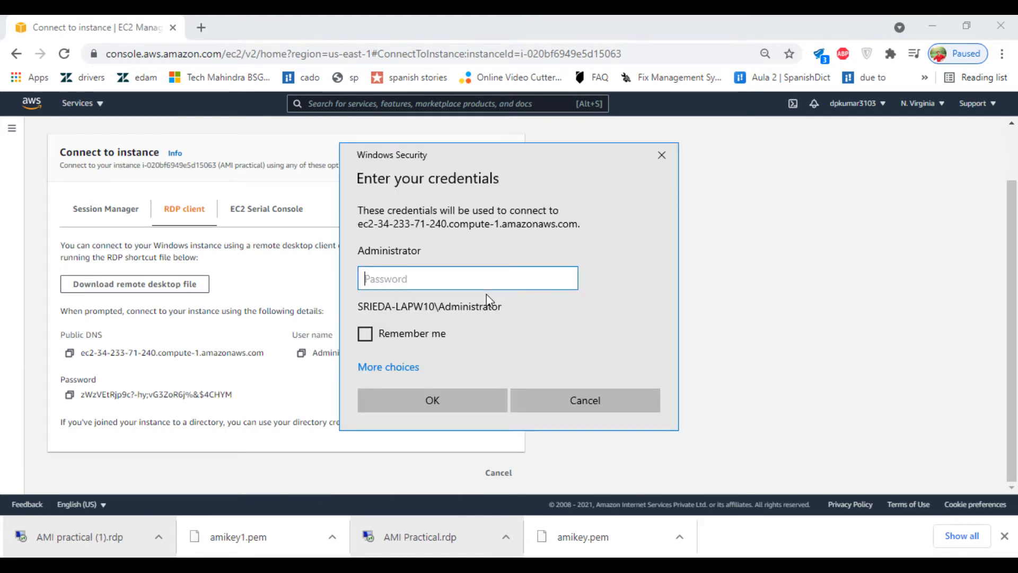
key("ctrl+v")
left_click(451, 400)
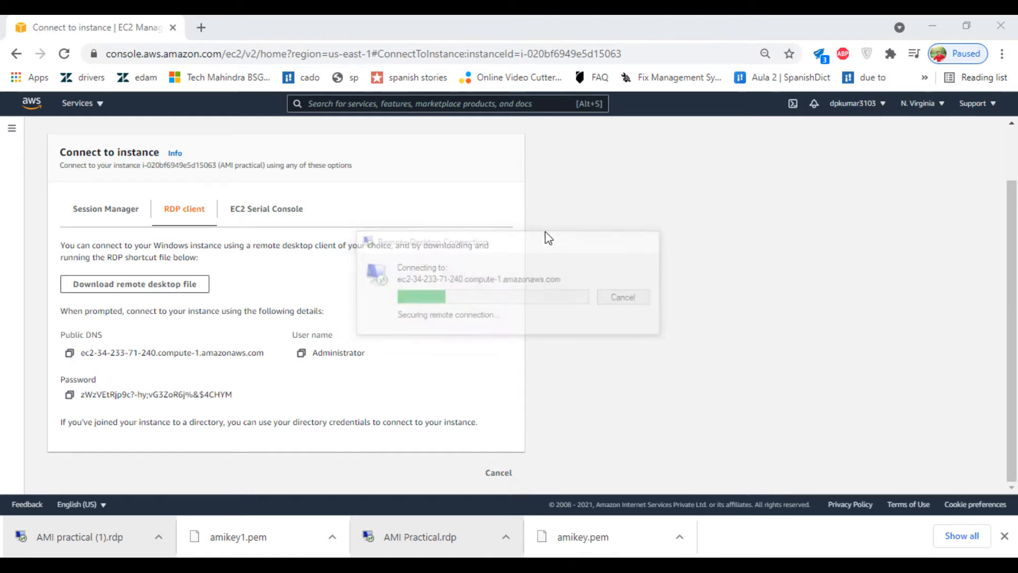
left_click(551, 413)
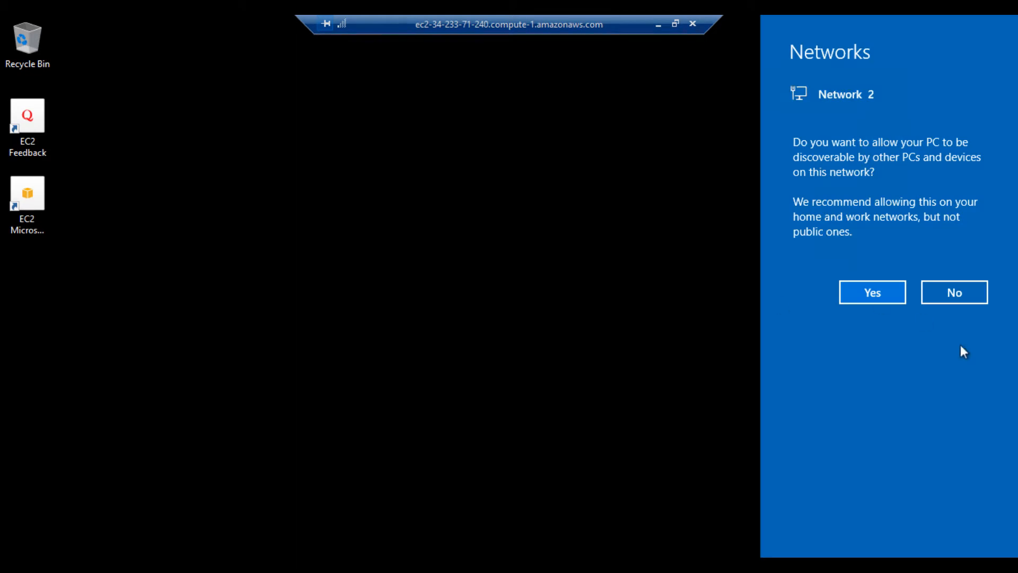
Step: Decline network discovery and create a desktop folder named test
left_click(948, 293)
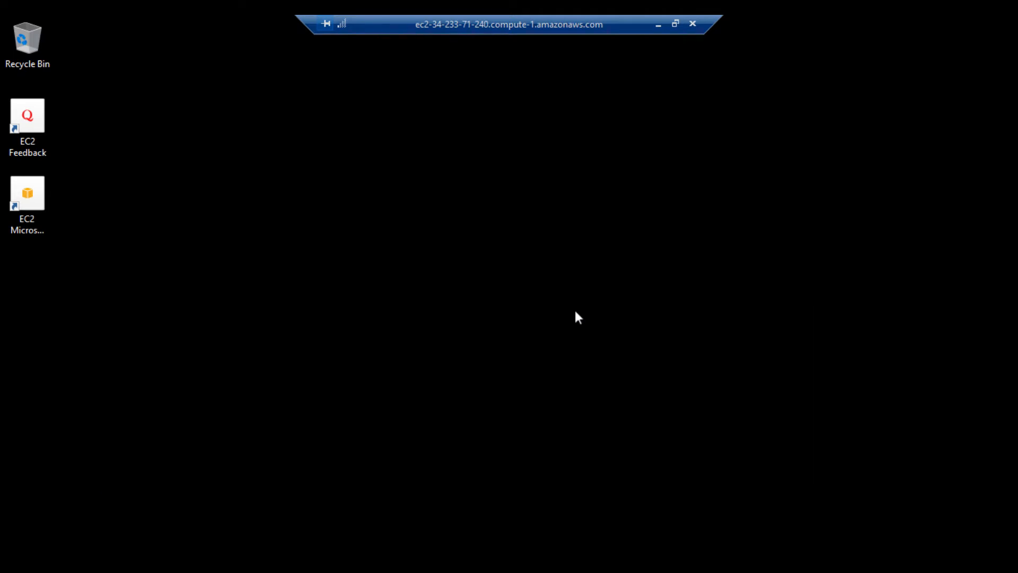
right_click(217, 198)
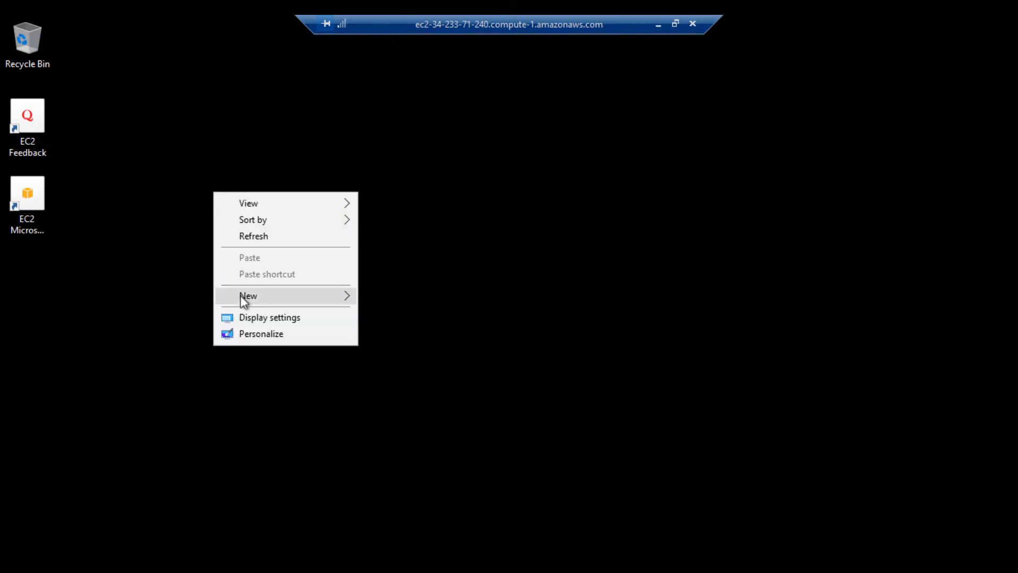
mouse_move(241, 295)
left_click(418, 297)
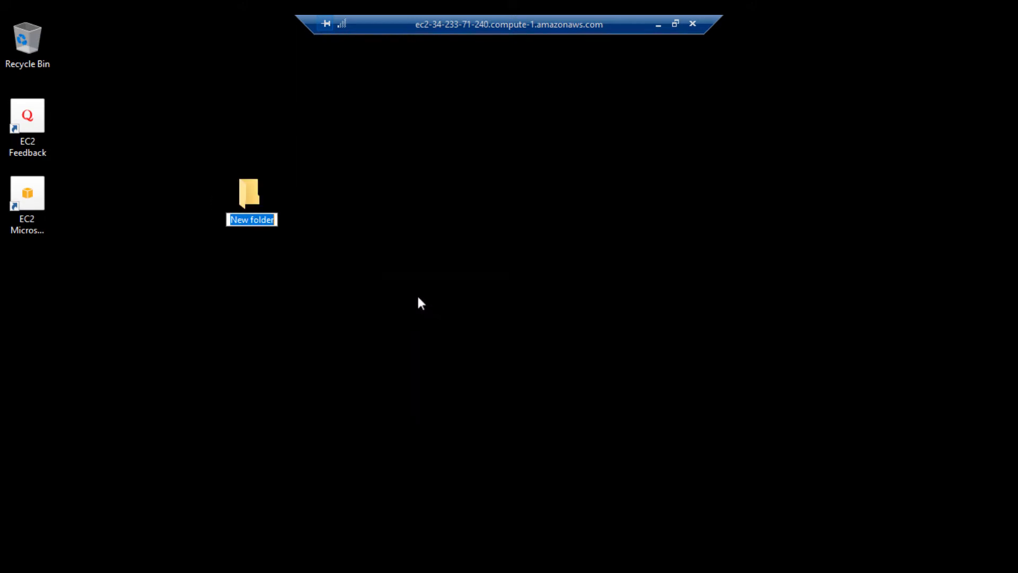
type("test")
key("Return")
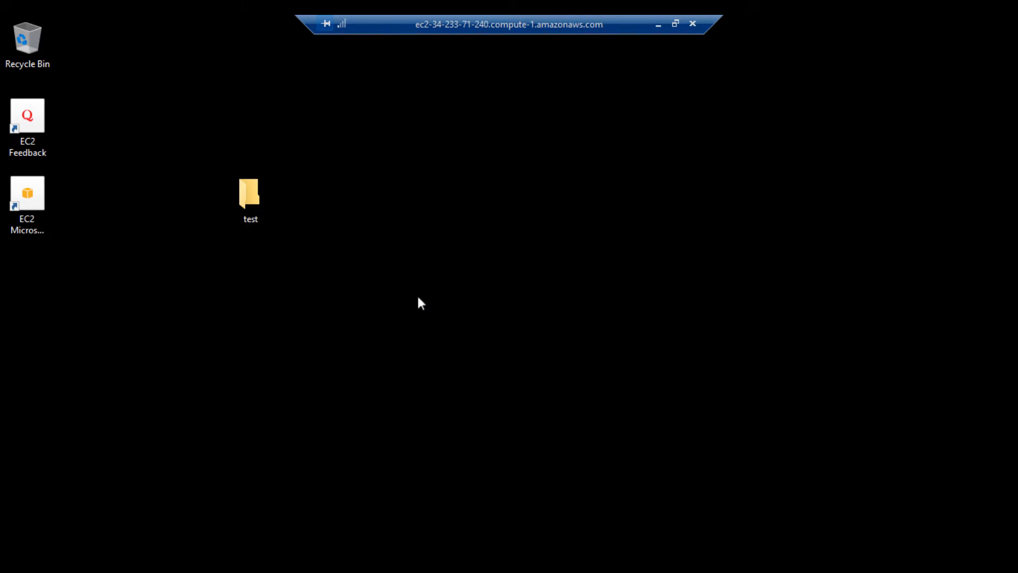
Step: Create a rich text document named test2 on the desktop
right_click(418, 298)
mouse_move(453, 419)
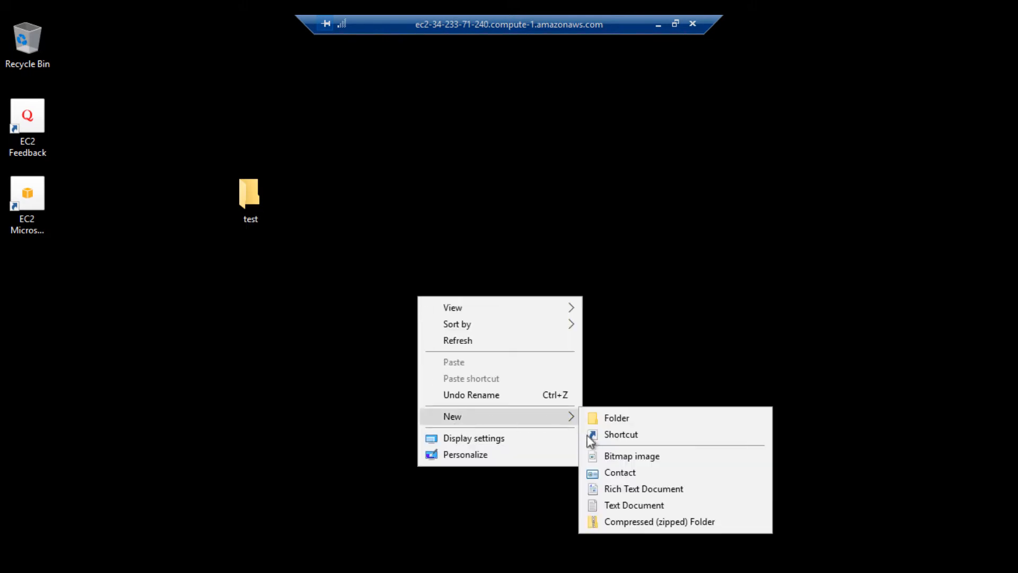
left_click(609, 489)
type("test")
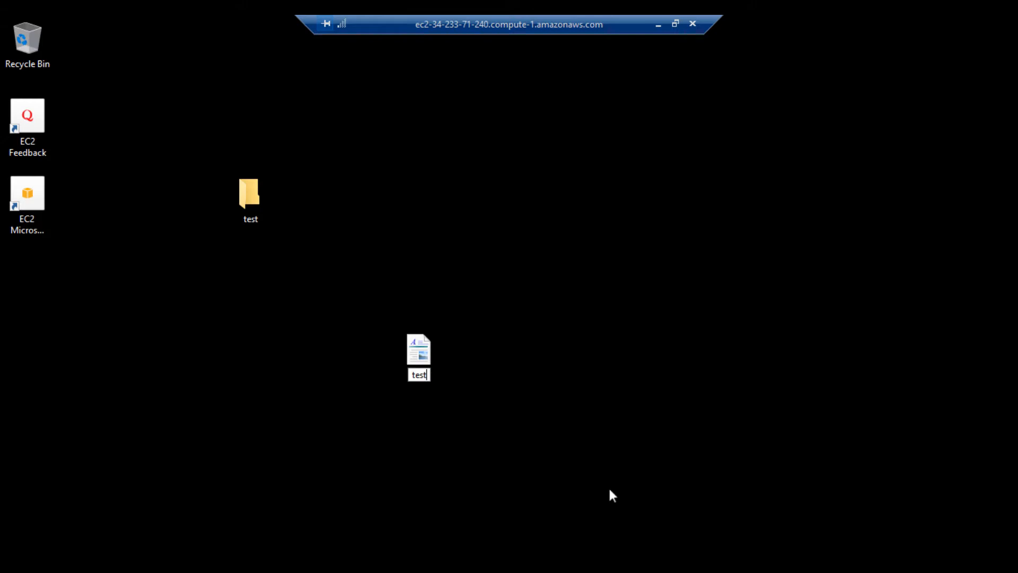
type("2")
key("Return")
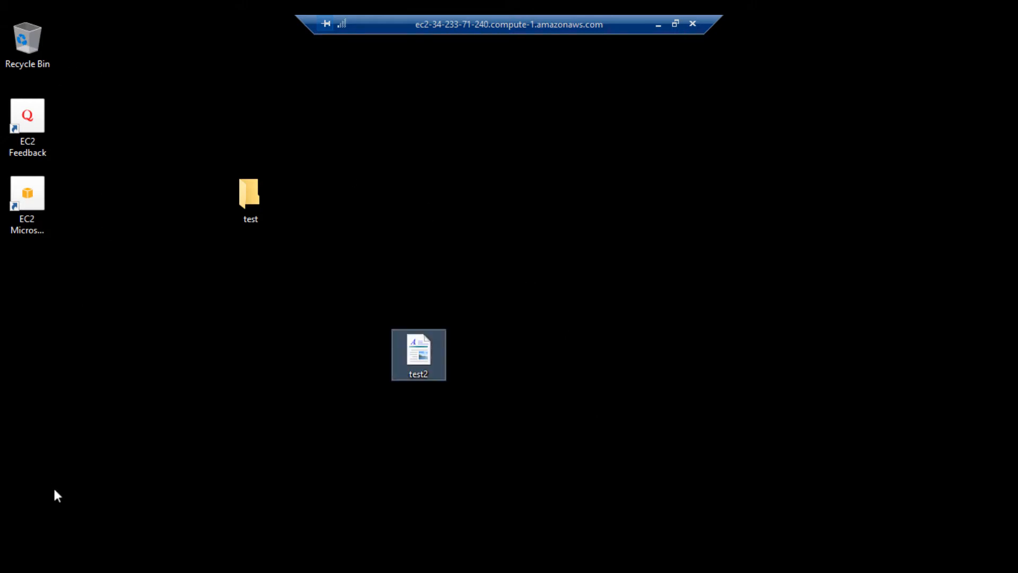
left_click(139, 569)
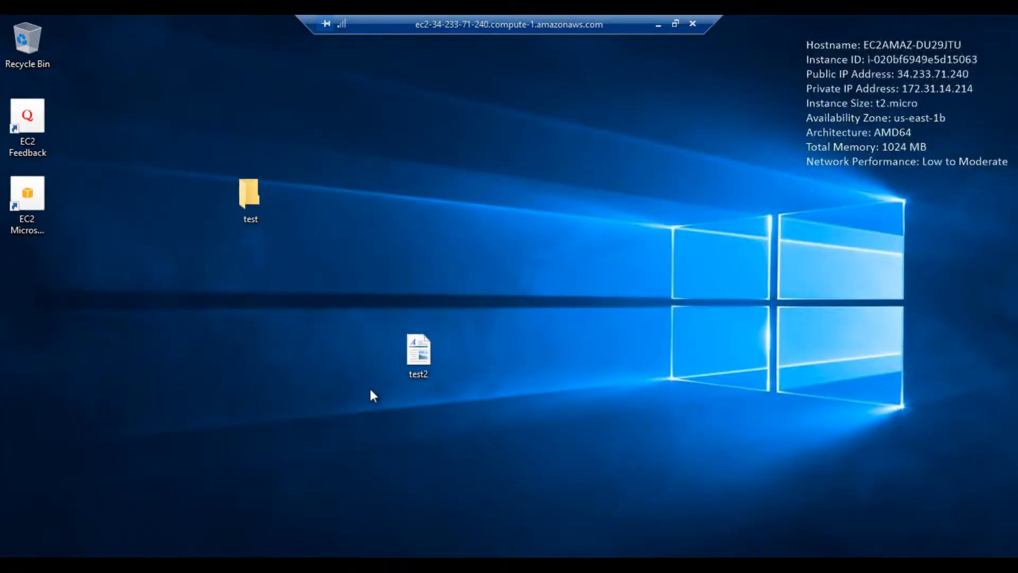
key("super+e")
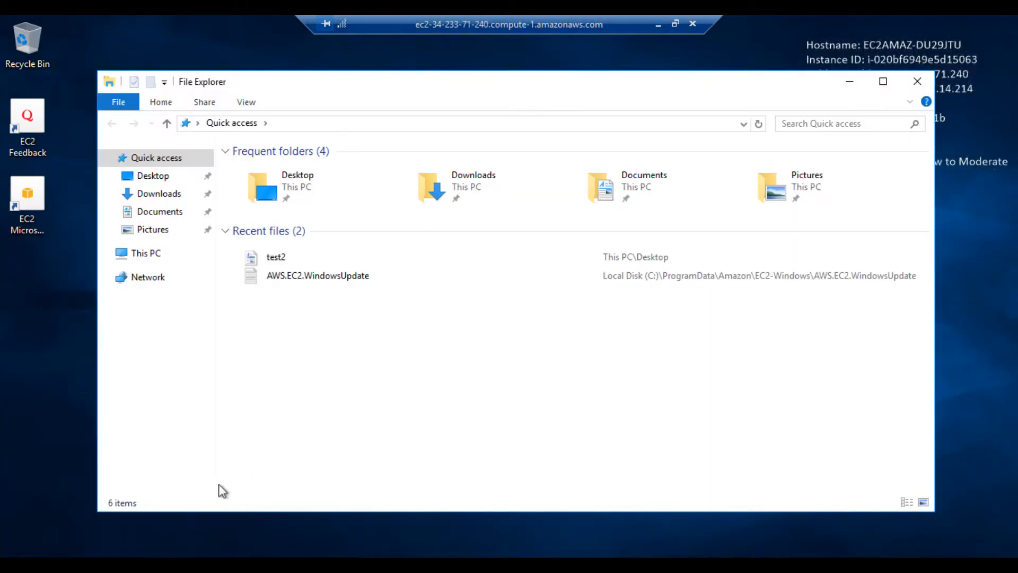
Step: Show This PC in File Explorer, where Local Disk (C:) is the only drive
left_click(157, 253)
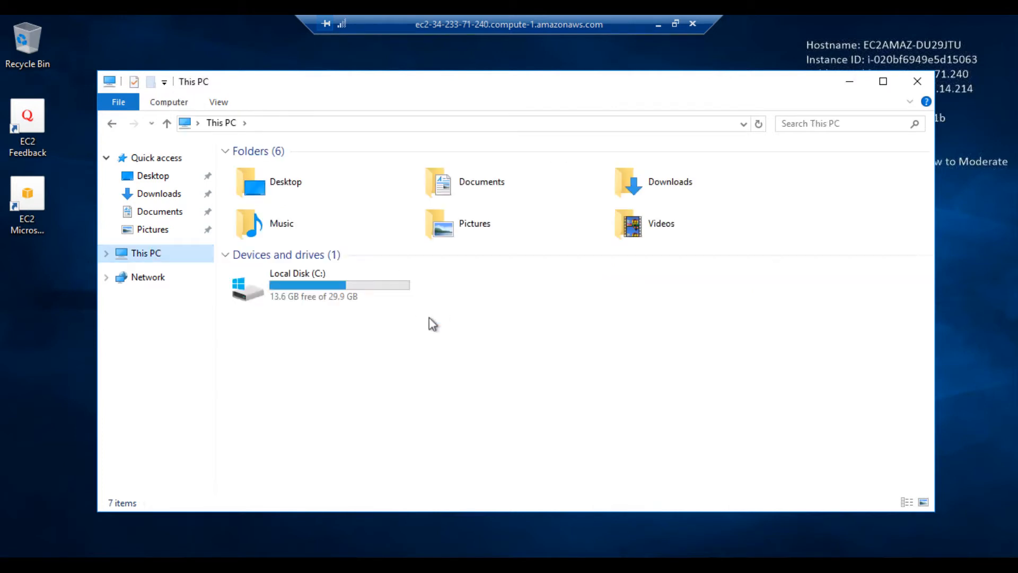
left_click(345, 362)
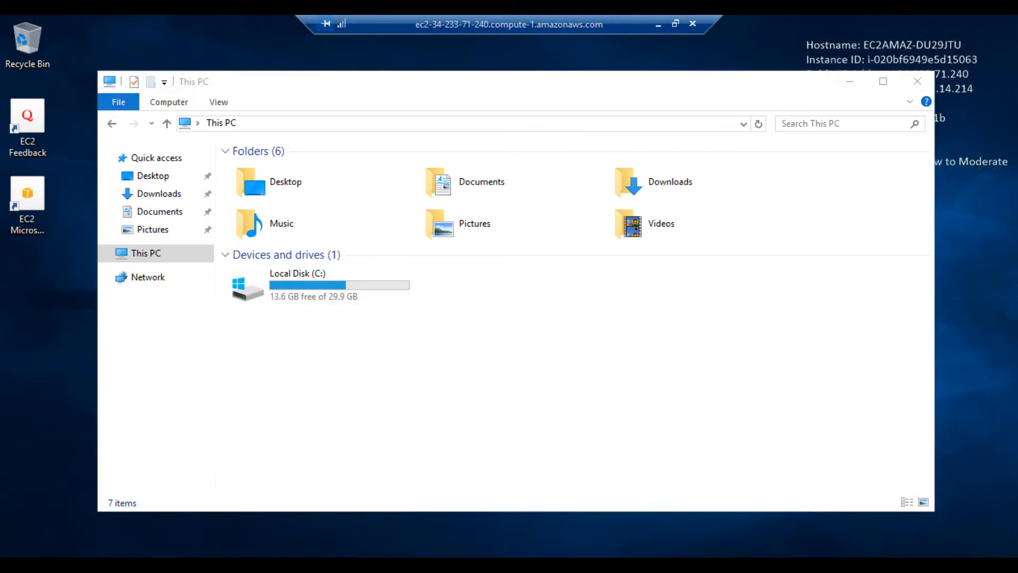
key("super+s")
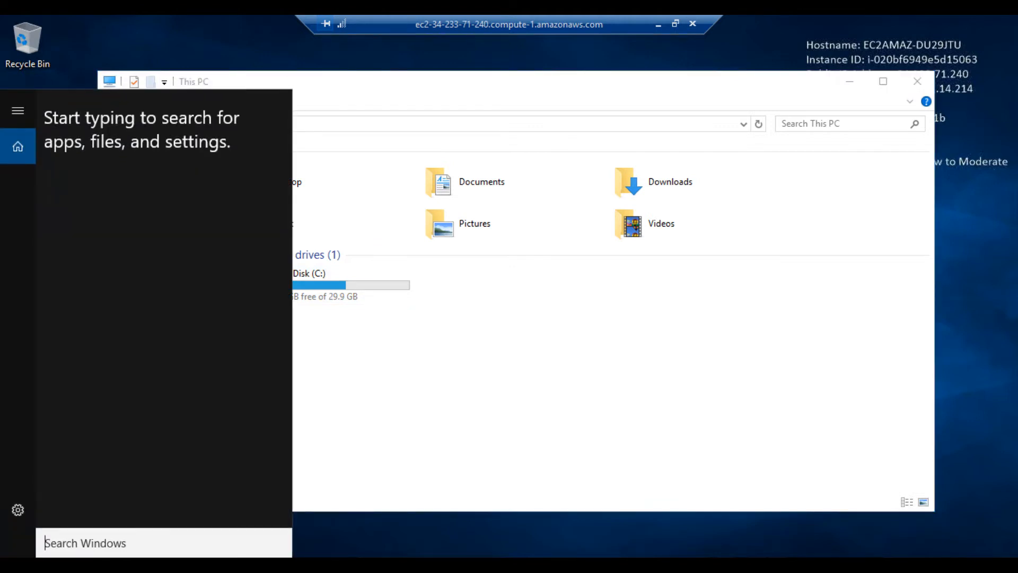
Step: Search for diskmgmt.msc and launch the Disk Management console
type("d")
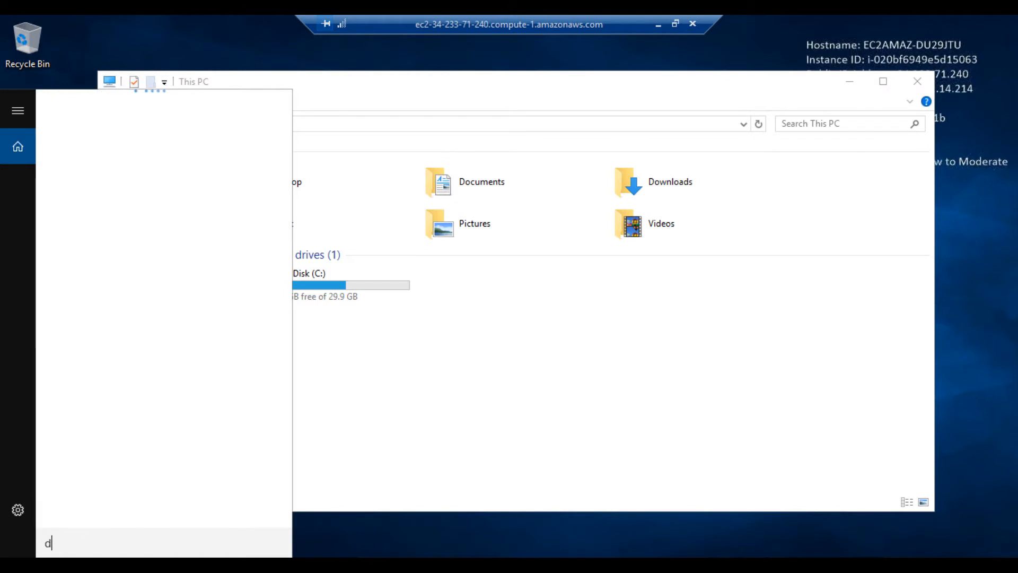
type("iskmgmt")
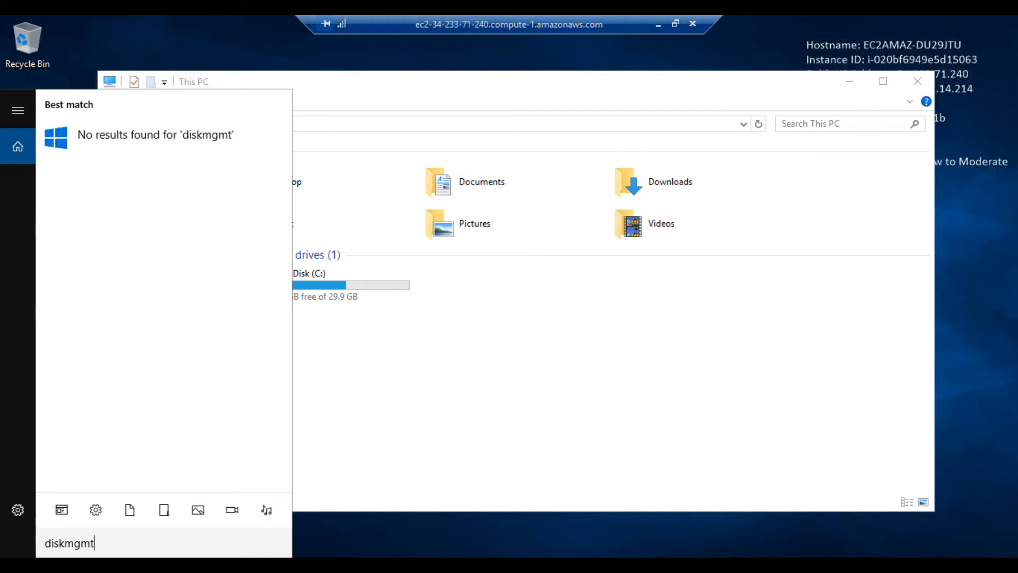
type(".msc")
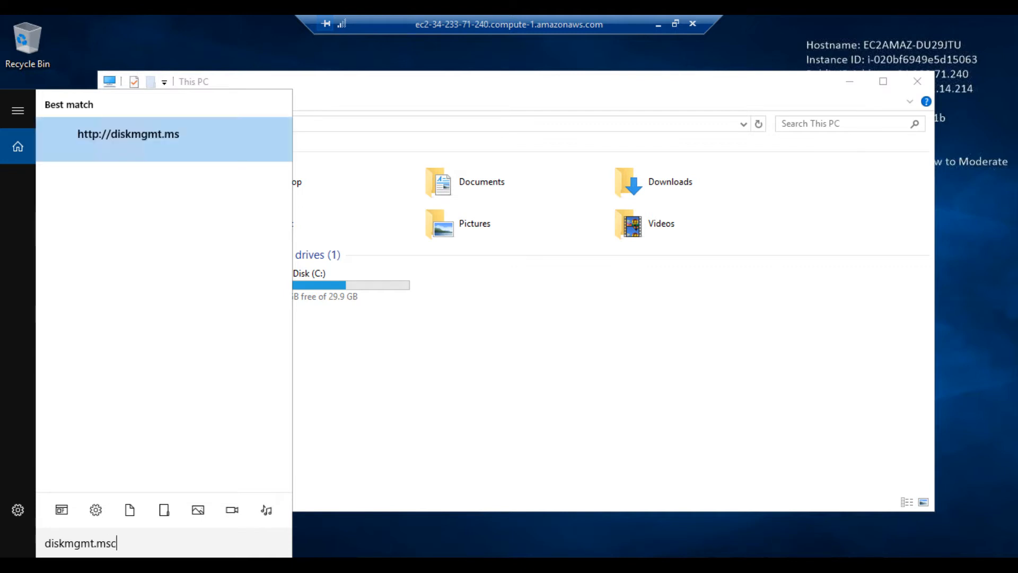
left_click(196, 152)
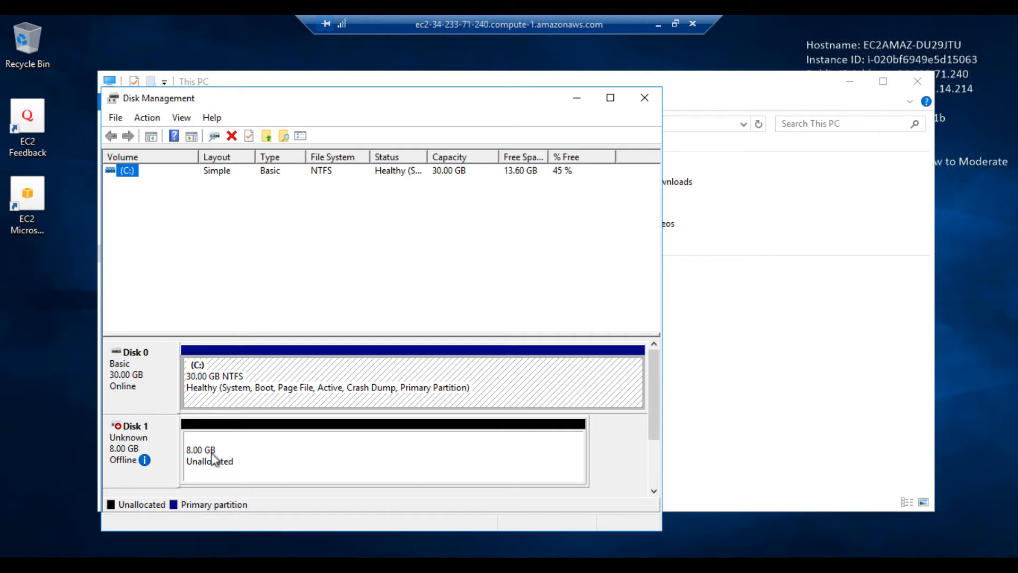
Step: Bring Disk 1 online and initialize it with the MBR partition style
right_click(109, 454)
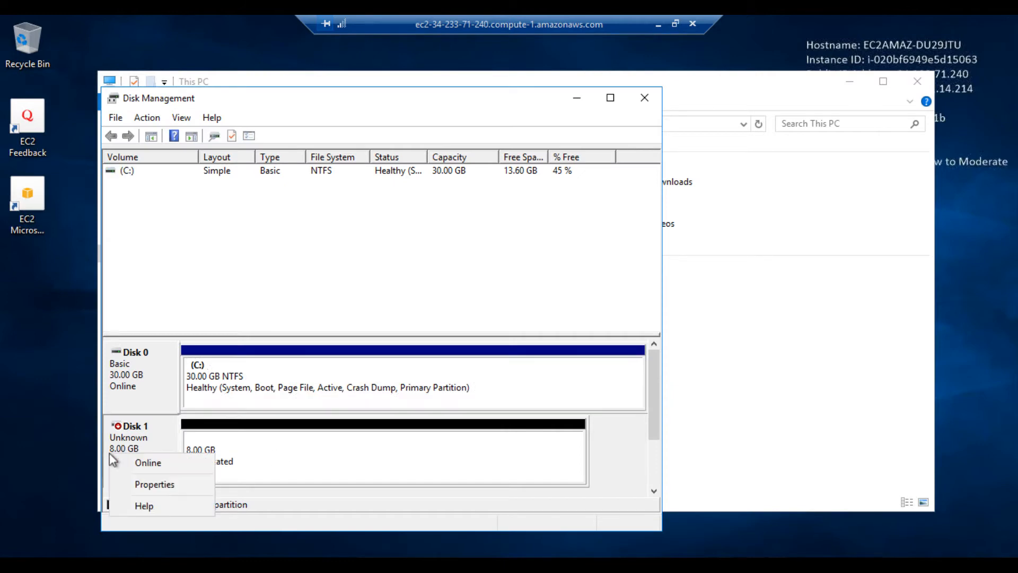
left_click(139, 462)
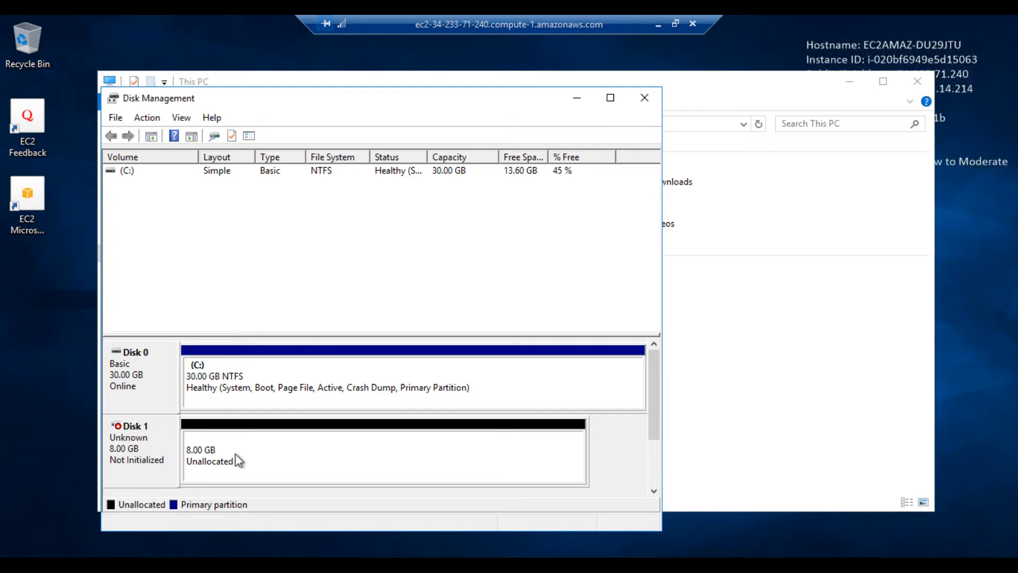
right_click(139, 431)
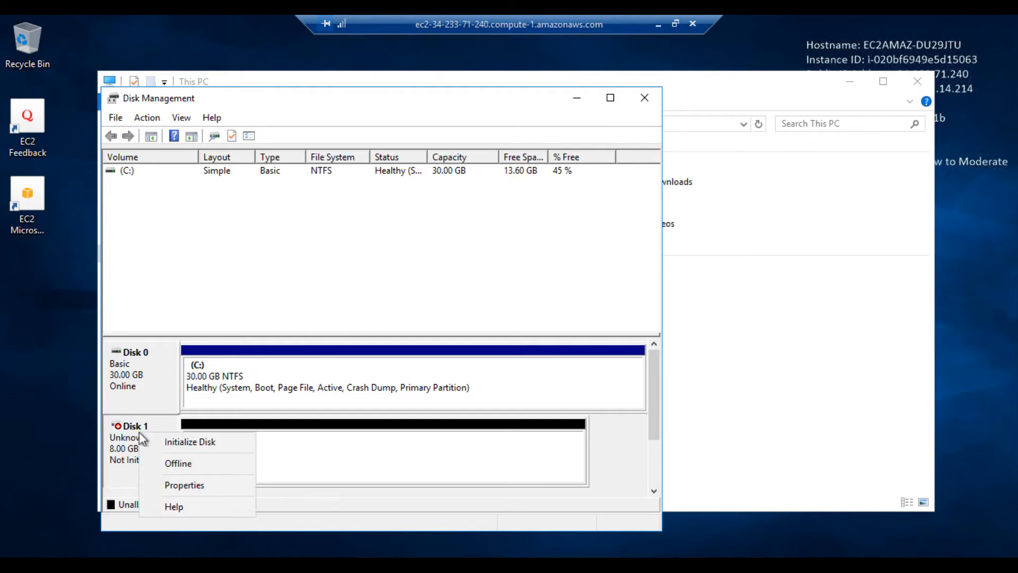
left_click(170, 444)
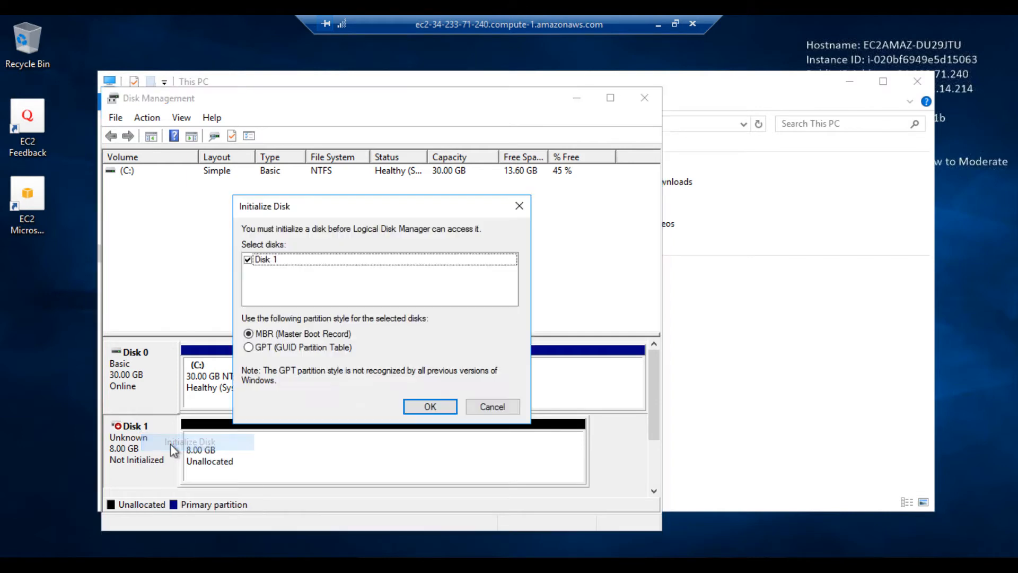
left_click(443, 407)
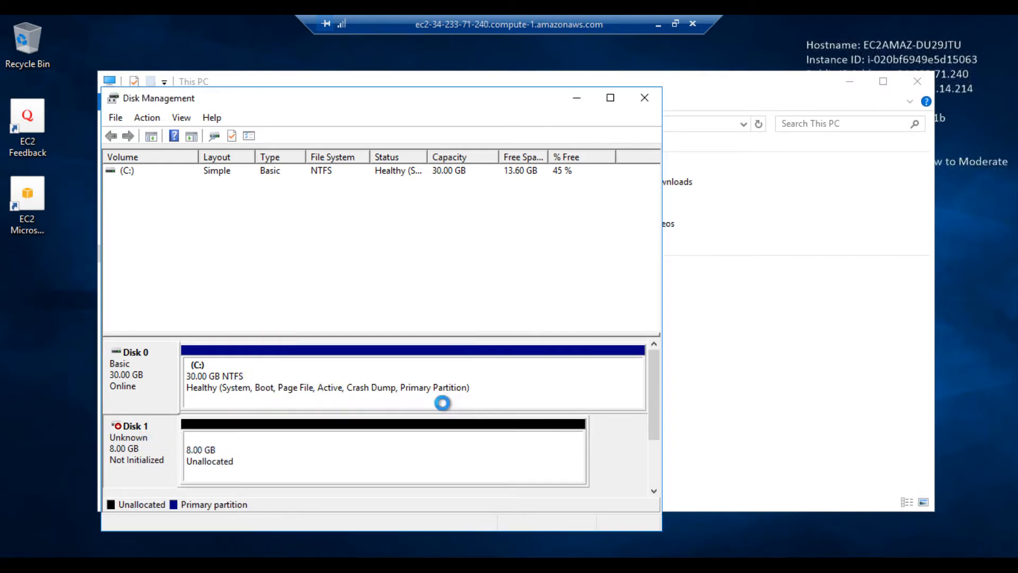
Step: Create a full 8189 MB NTFS simple volume as drive D: on Disk 1
right_click(243, 461)
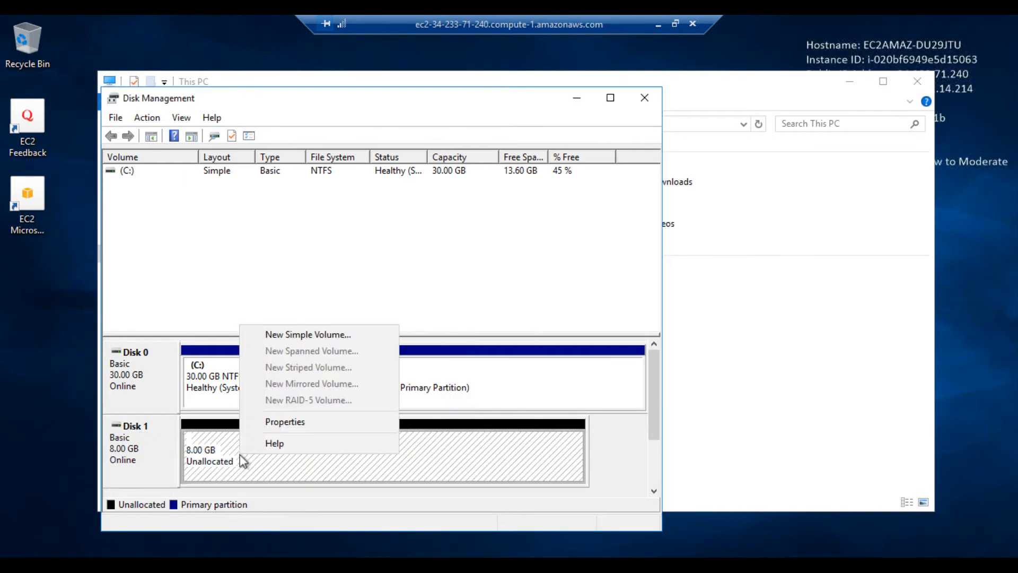
left_click(290, 336)
left_click(407, 440)
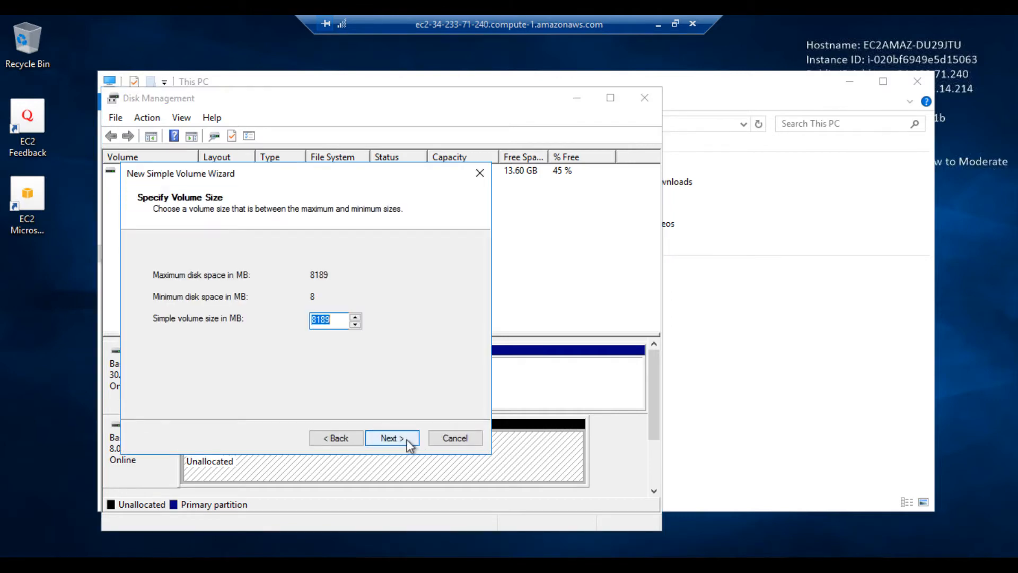
left_click(406, 439)
left_click(406, 439)
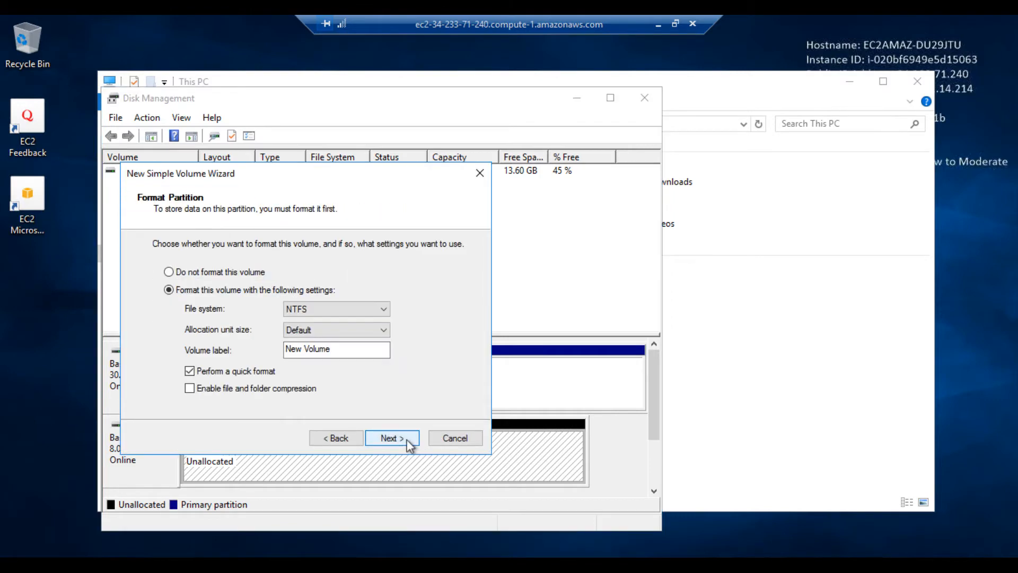
left_click(406, 439)
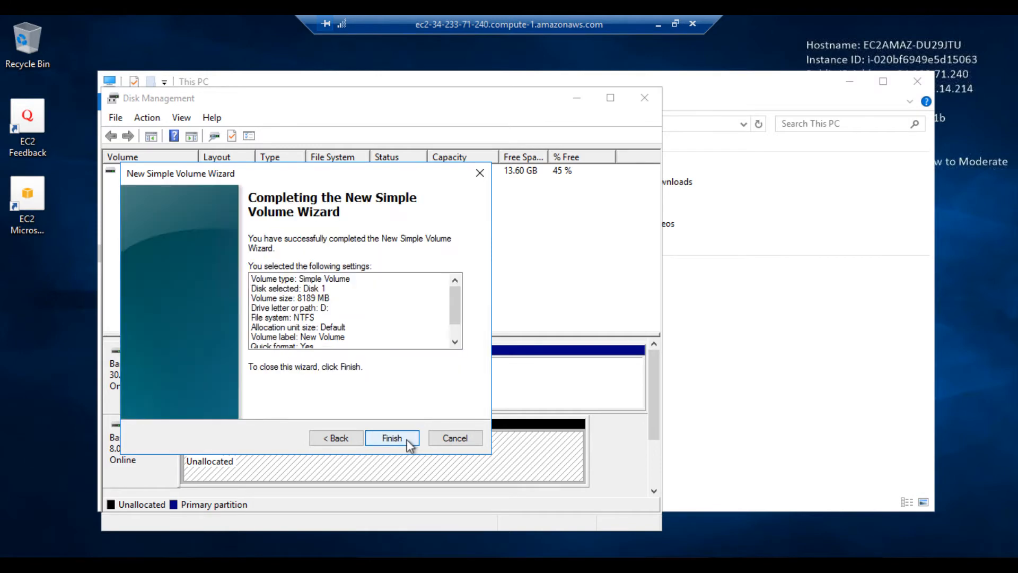
left_click(406, 439)
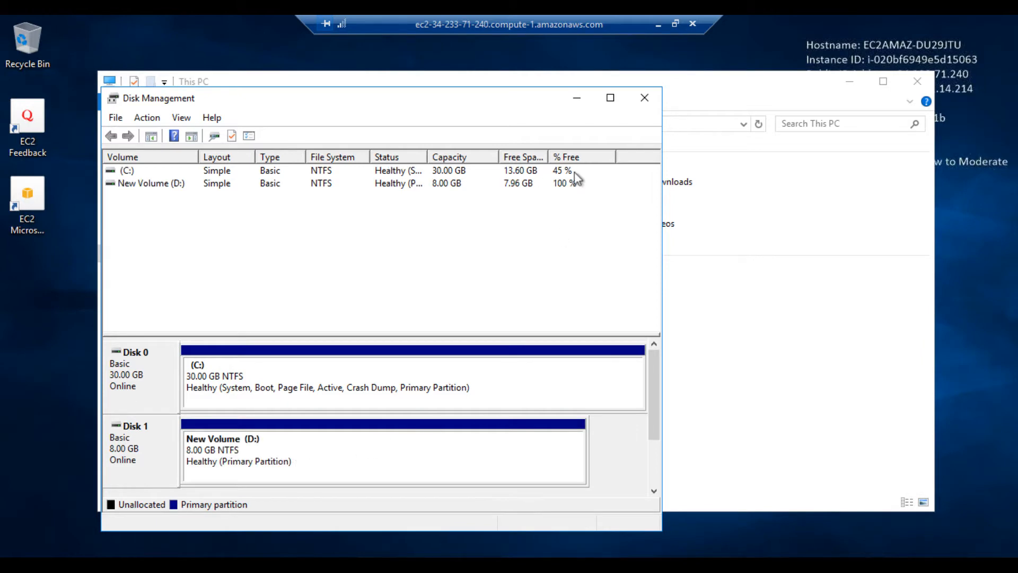
Step: Open New Volume (D:) and create a rich text document with the default name
left_click(645, 98)
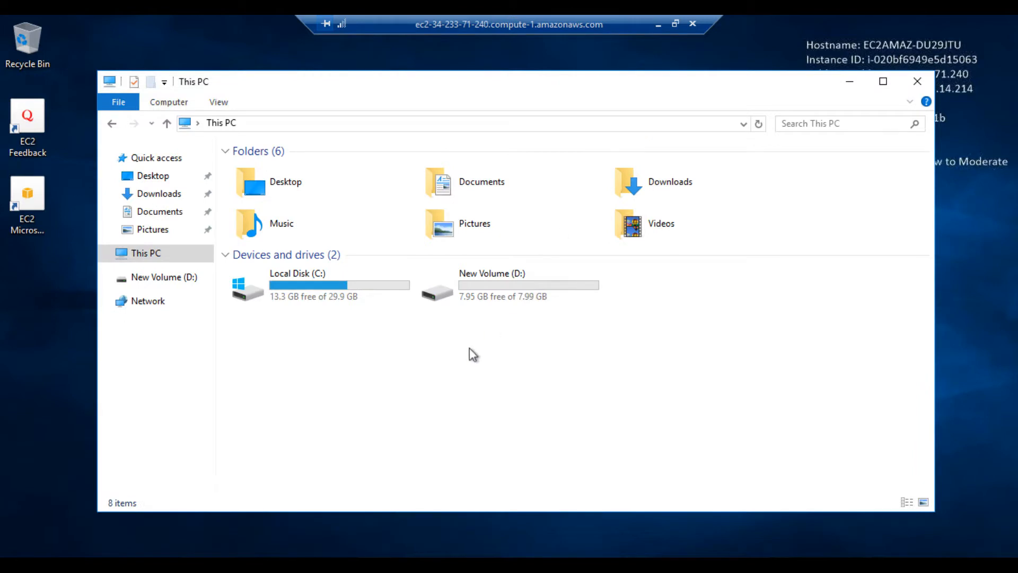
double_click(483, 285)
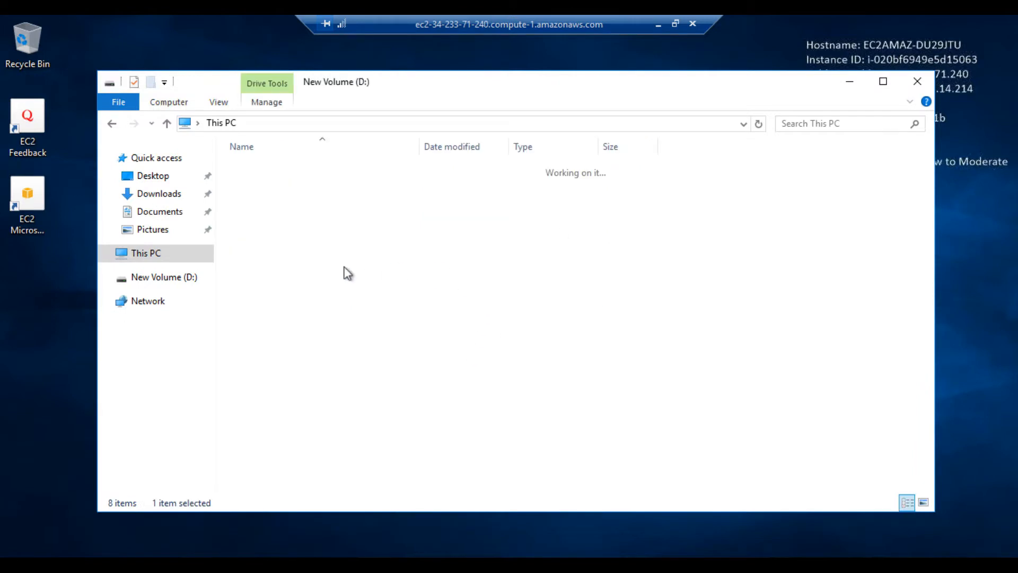
right_click(320, 253)
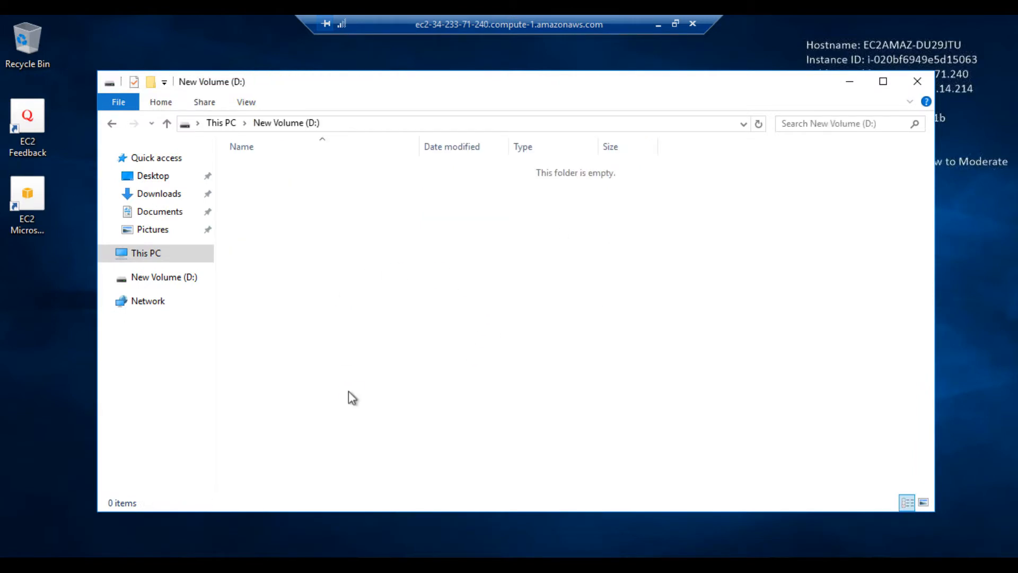
mouse_move(361, 428)
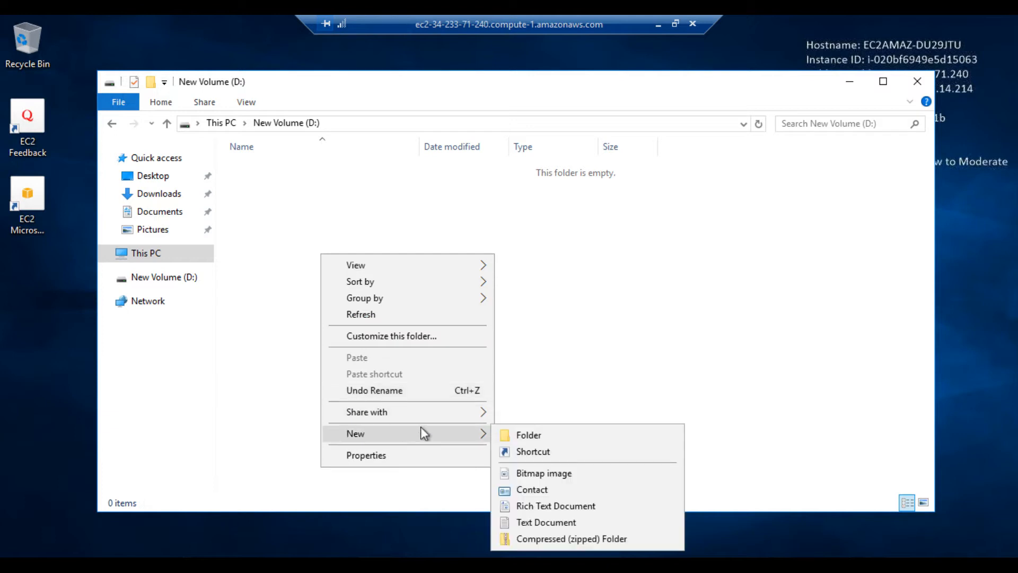
left_click(549, 506)
left_click(396, 335)
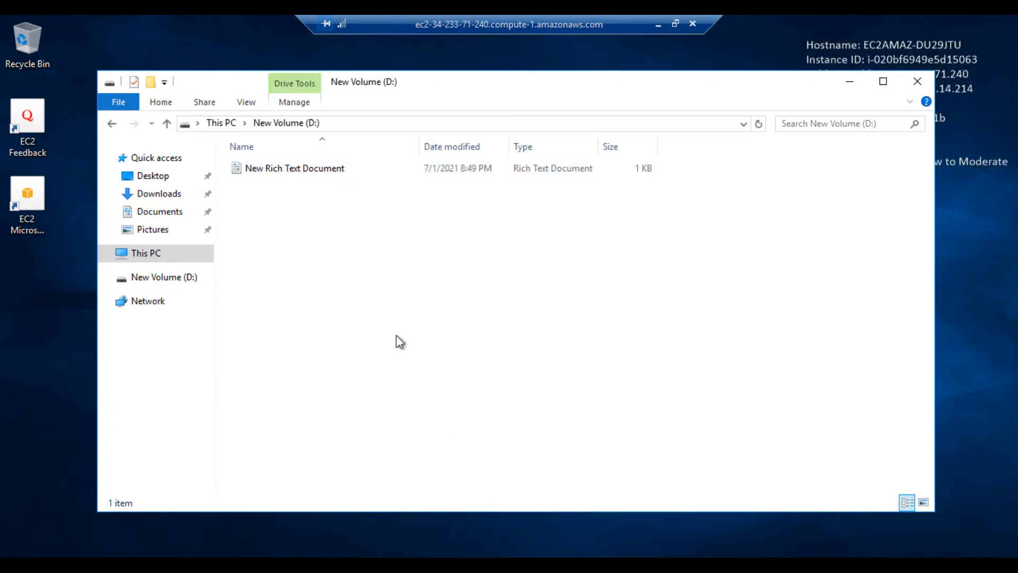
Step: Copy the rich text document, paste two copies on D:, and close the window
left_click(317, 171)
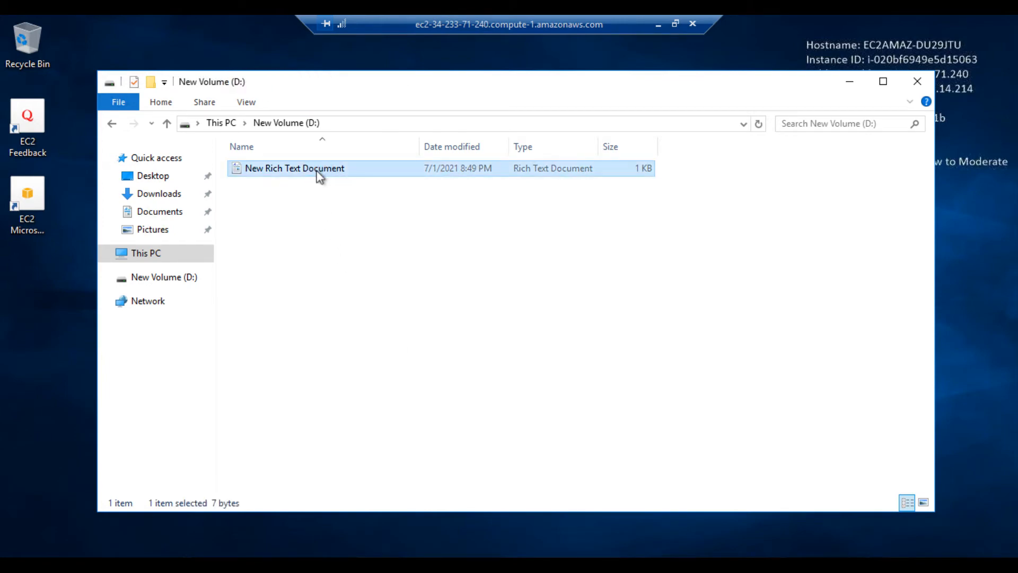
key("ctrl+c")
key("ctrl+v")
key("ctrl+v")
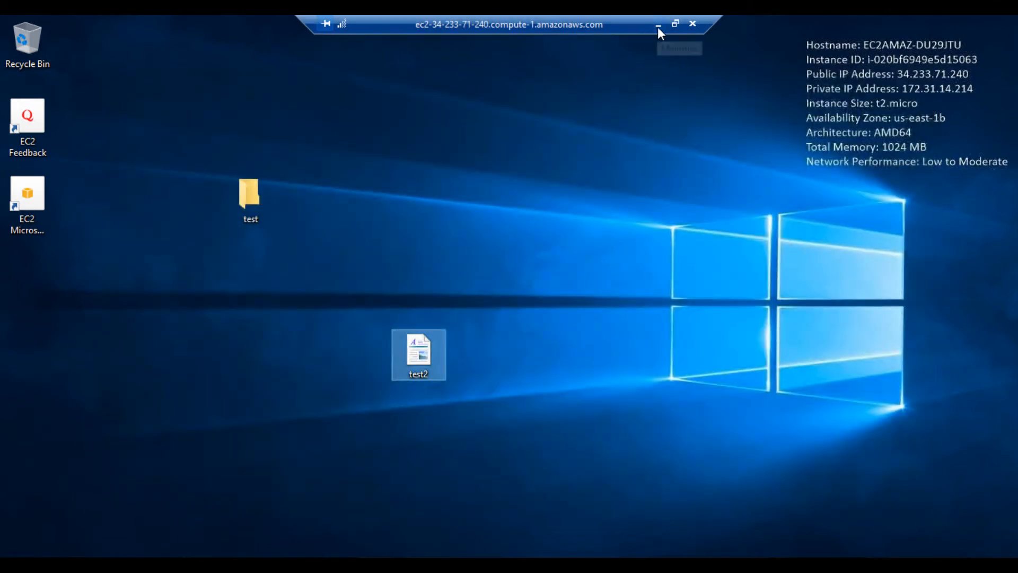
left_click(658, 25)
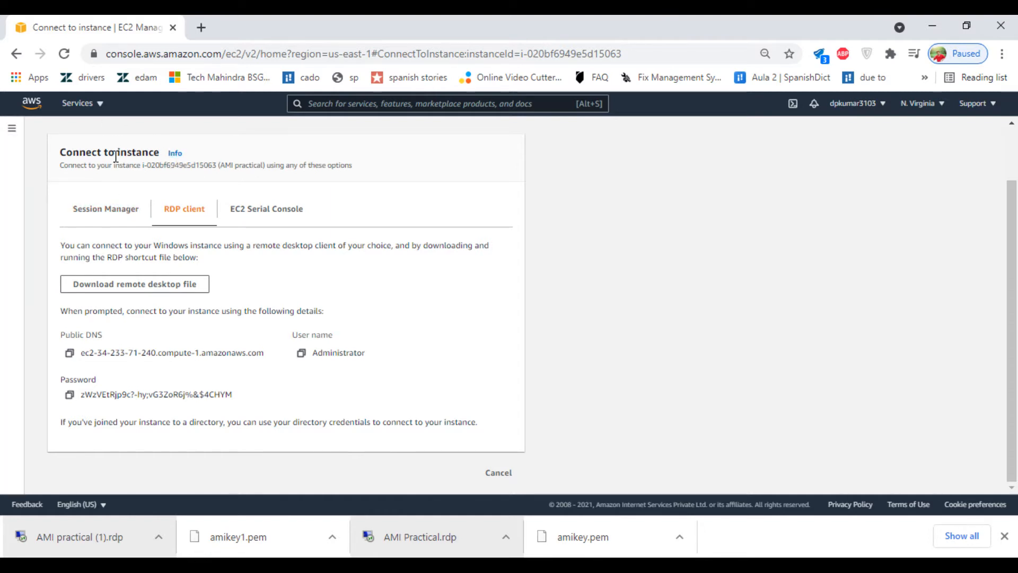
Step: Select the AMI practical instance and choose Actions > Image and templates > Create image
left_click(498, 473)
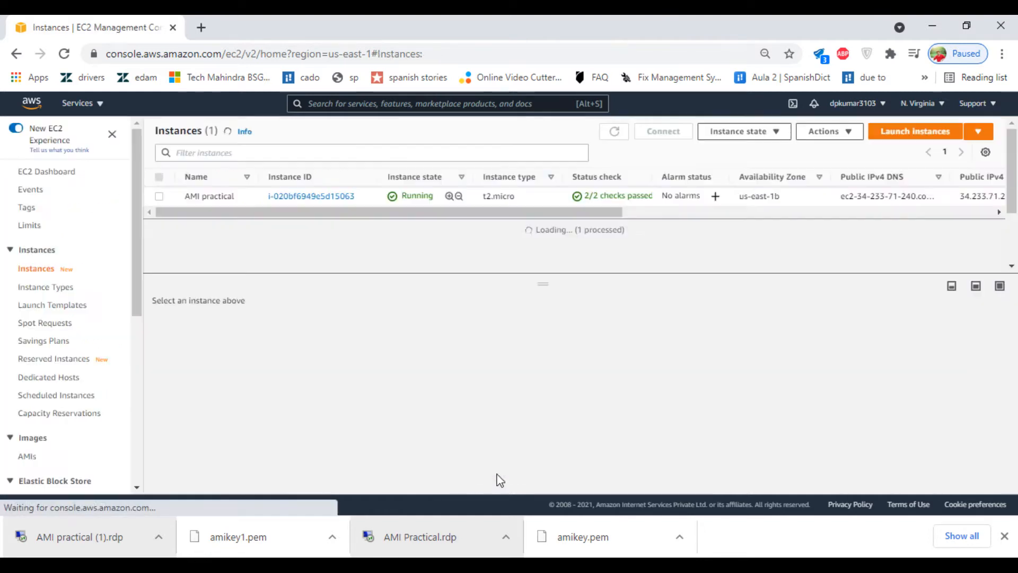
left_click(218, 196)
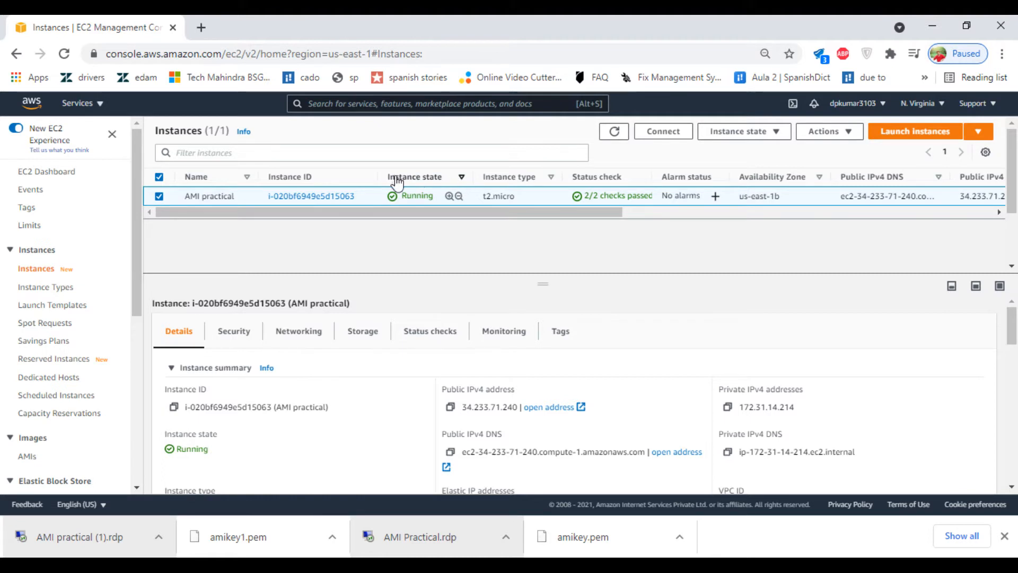
left_click(771, 139)
left_click(531, 279)
left_click(830, 134)
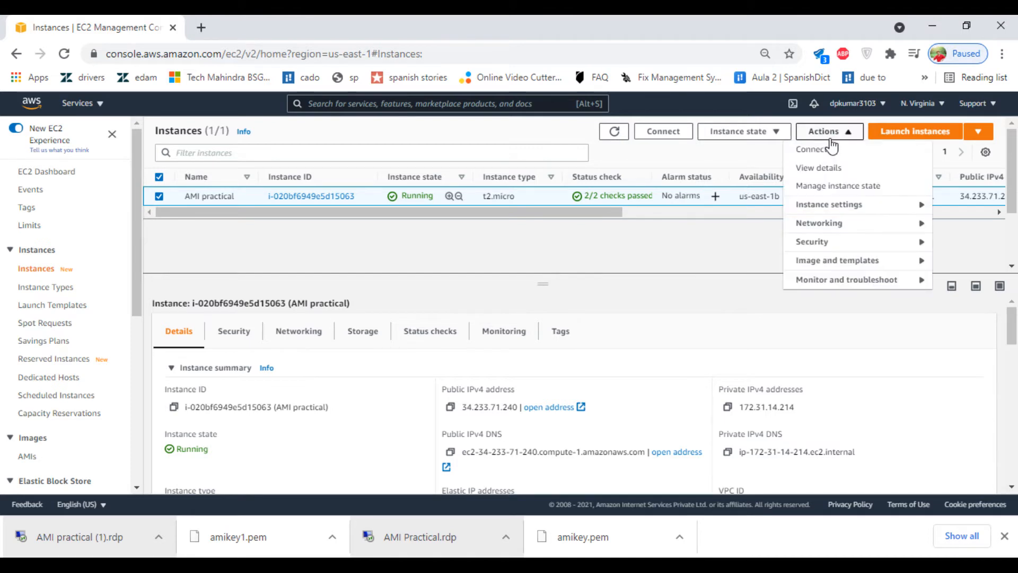
left_click(825, 210)
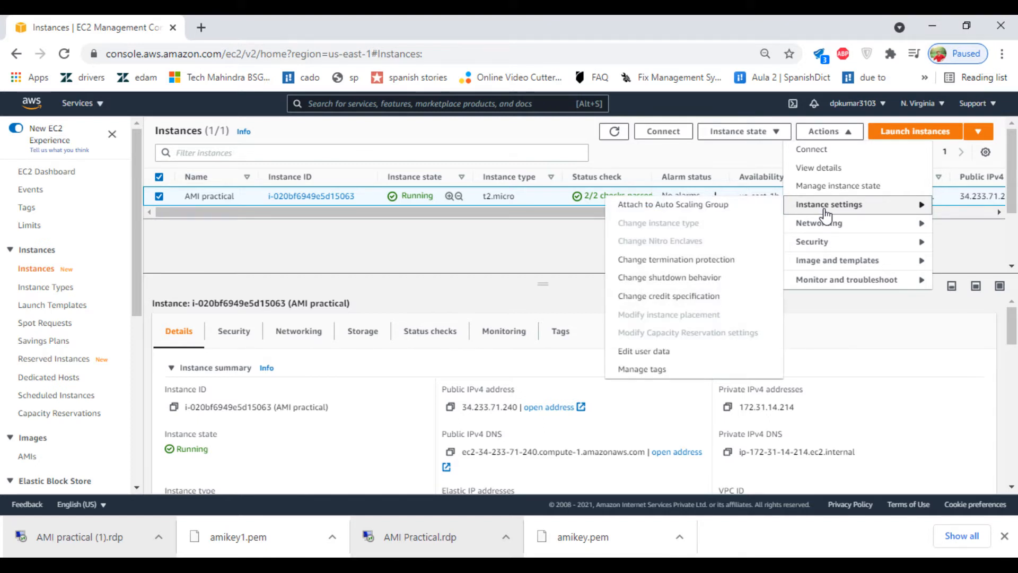
left_click(825, 261)
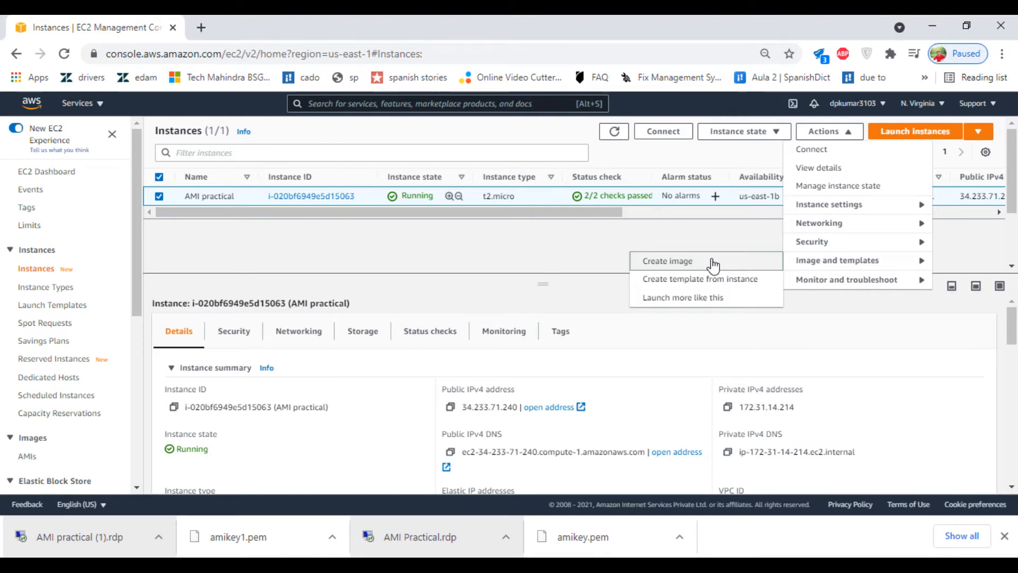
left_click(712, 263)
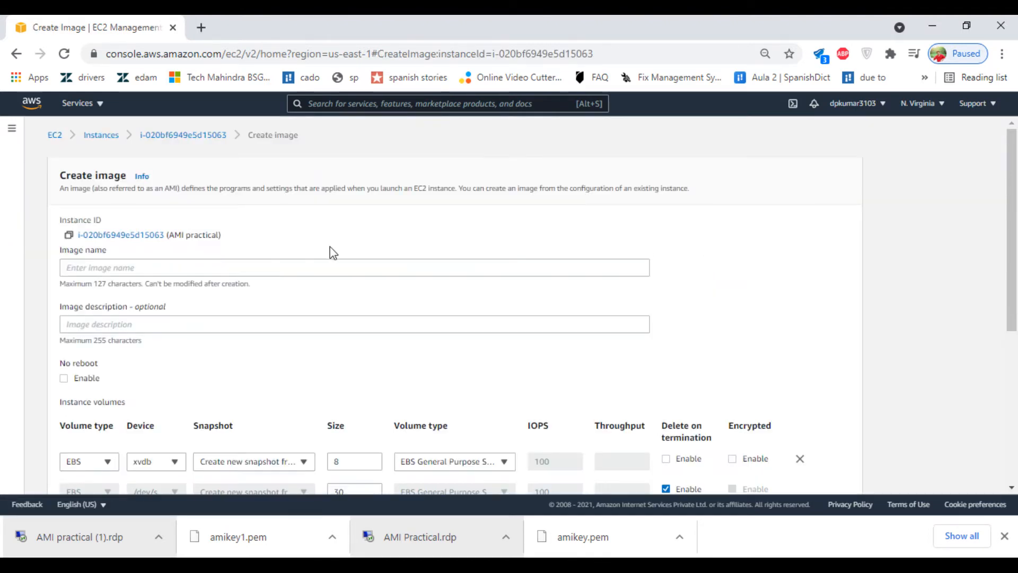
Step: Enter Amitest as the image name
scroll(333, 253, "down", 1)
left_click(299, 229)
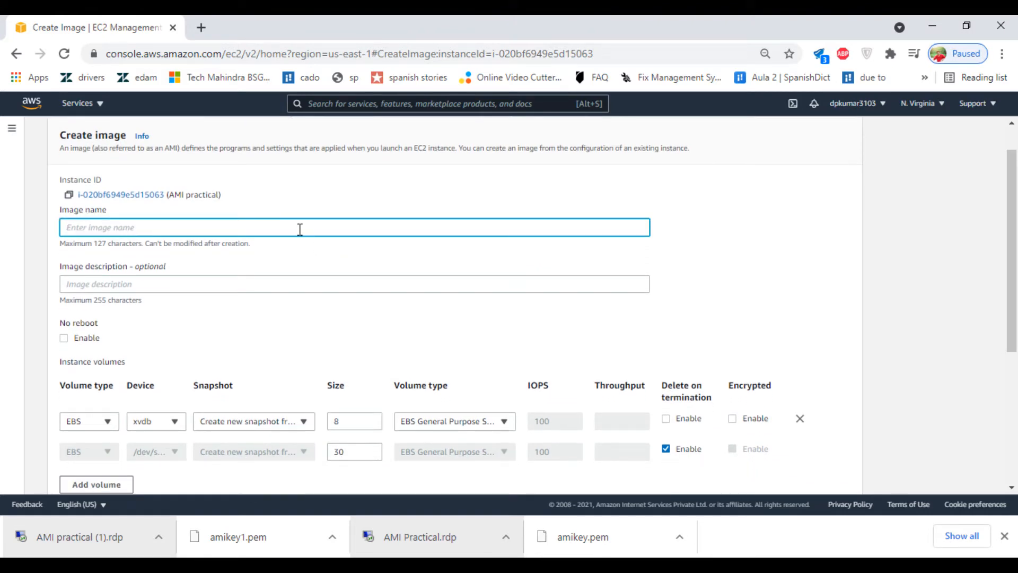
type("AMI")
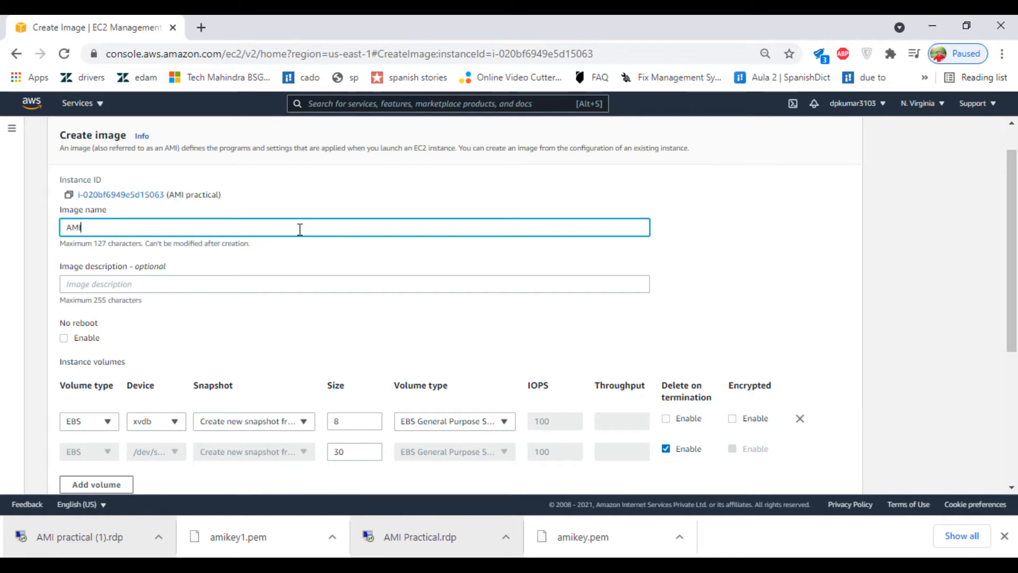
type("Test")
key("BackSpace")
key("BackSpace")
key("BackSpace")
key("BackSpace")
key("BackSpace")
key("BackSpace")
type("mitest")
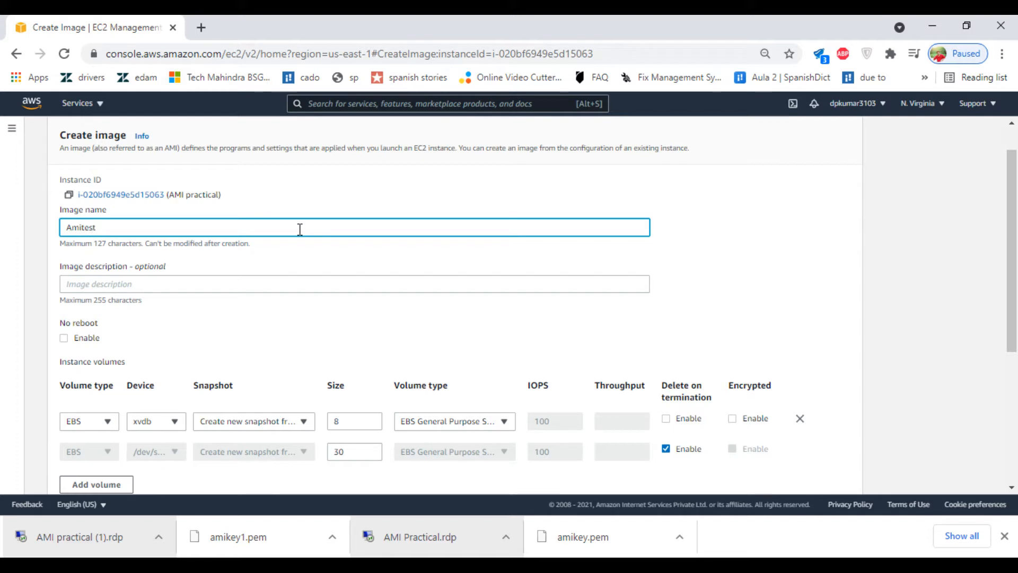
double_click(299, 229)
Step: Review the volume and tag settings, keeping both volumes, and create the image
scroll(227, 310, "down", 3)
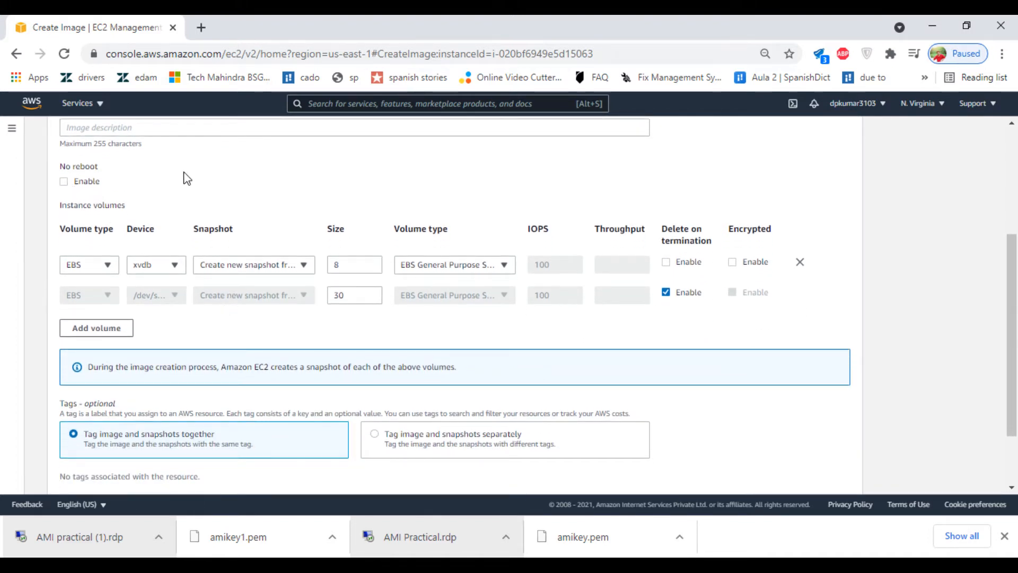
scroll(187, 178, "up", 1)
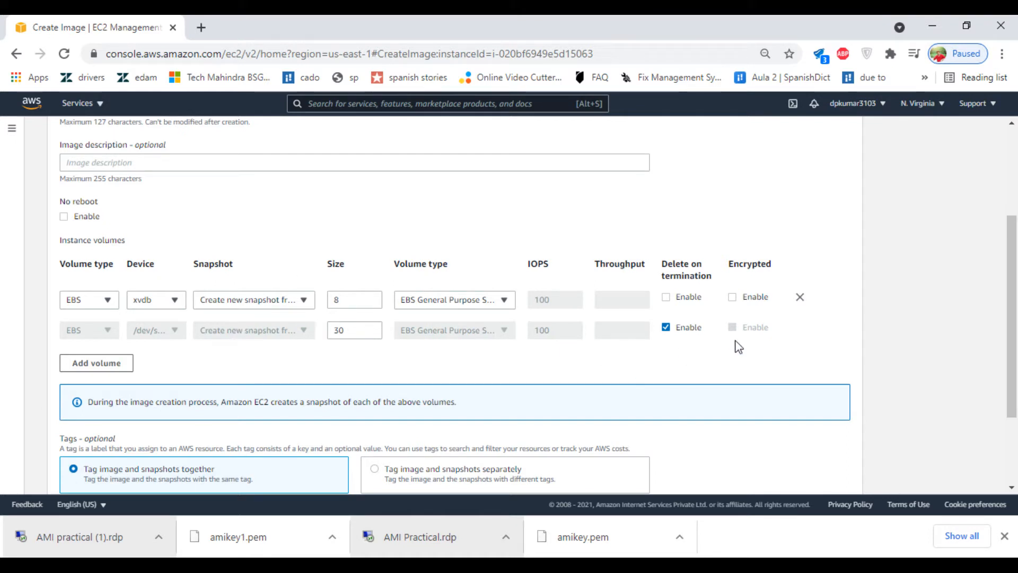
scroll(737, 346, "down", 1)
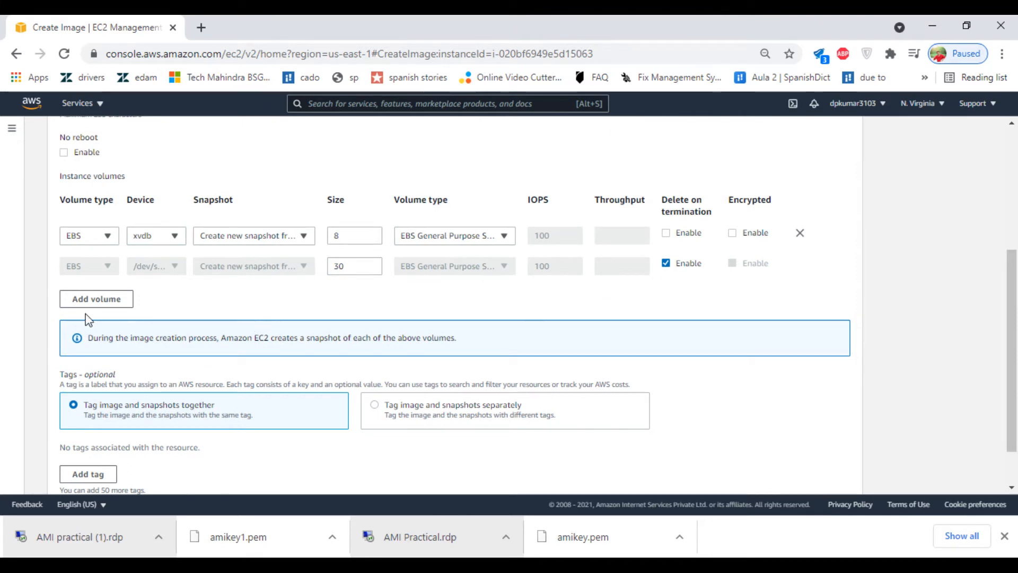
scroll(337, 334, "down", 1)
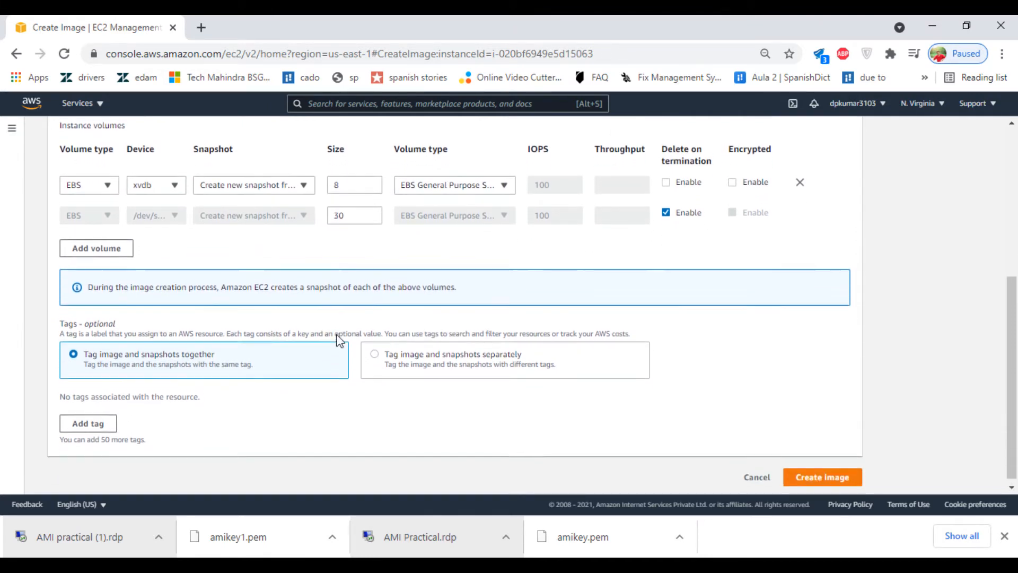
scroll(336, 340, "up", 3)
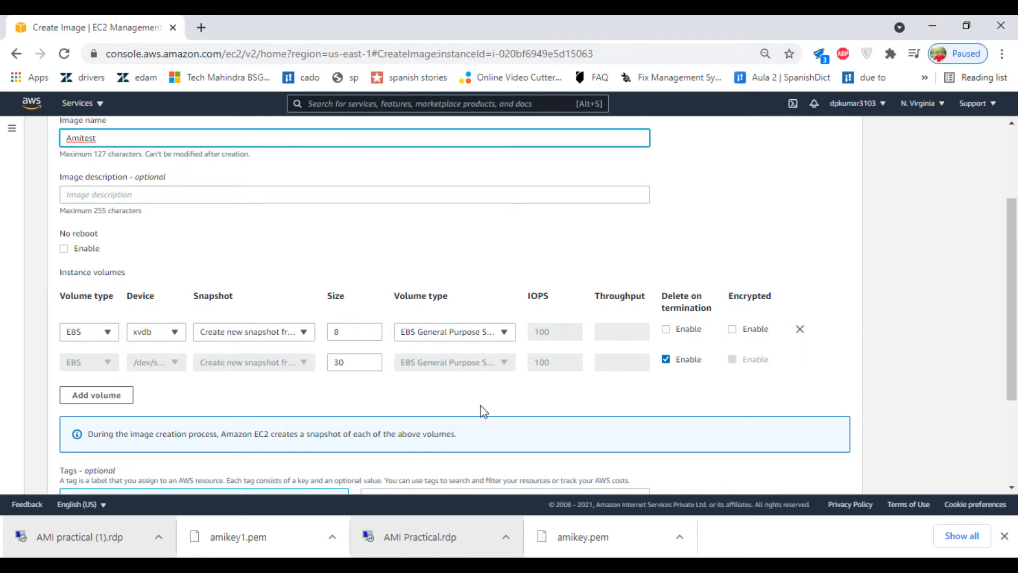
scroll(483, 411, "down", 2)
scroll(484, 411, "down", 5)
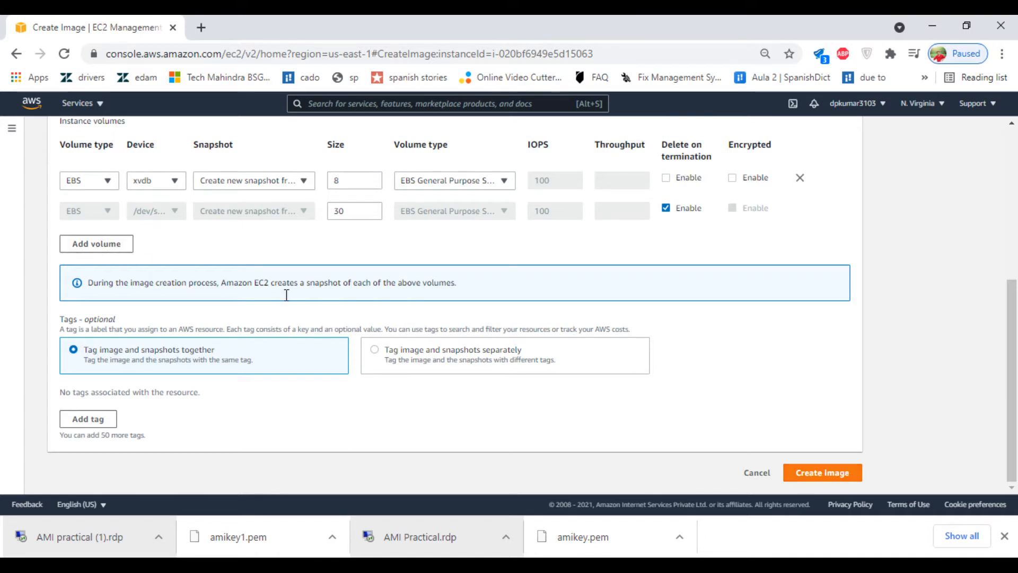
left_click(837, 475)
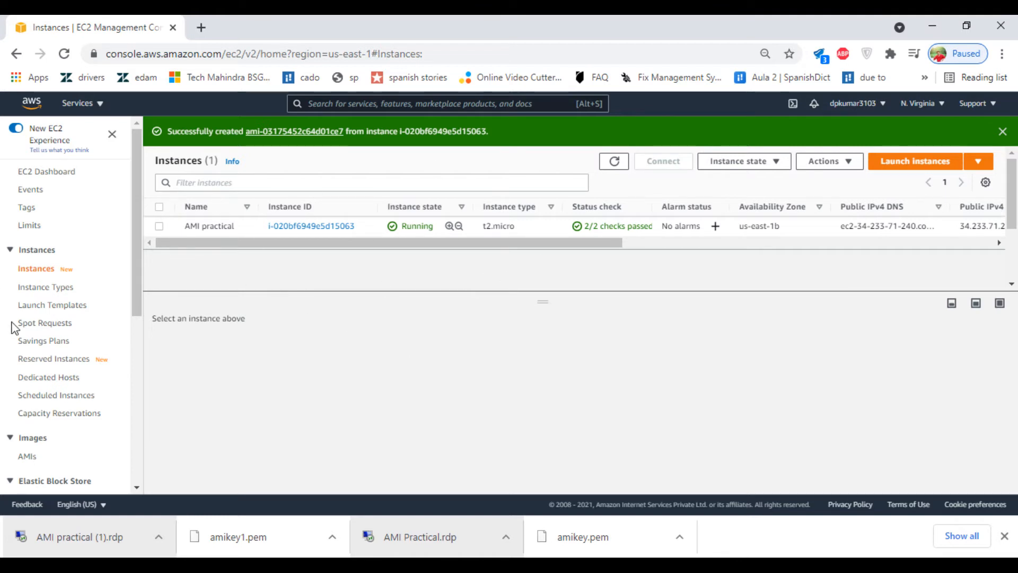
Step: Open the AMIs list showing Amitest pending, glancing at the Word notes meanwhile
scroll(32, 366, "down", 3)
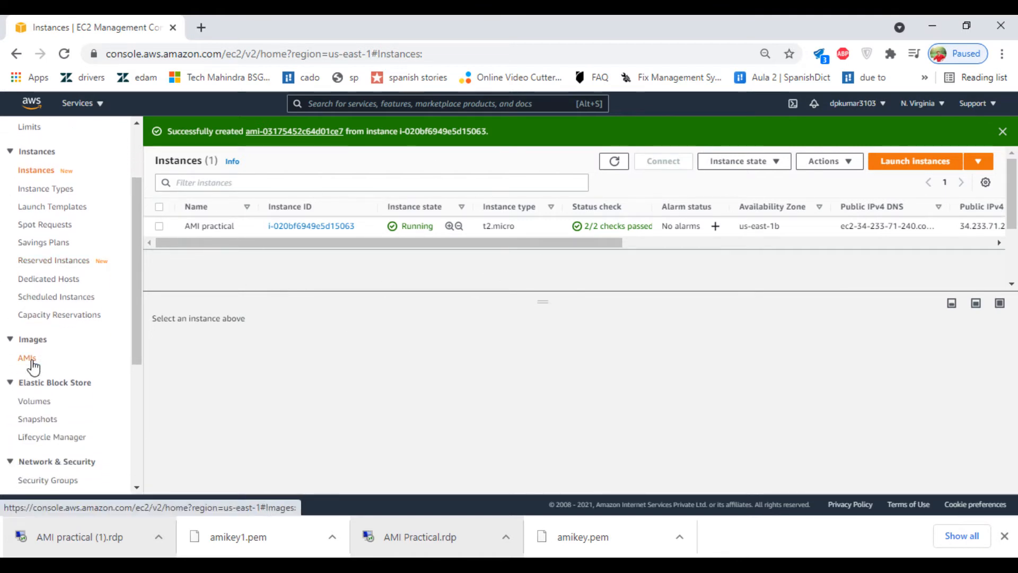
left_click(25, 361)
left_click(26, 360)
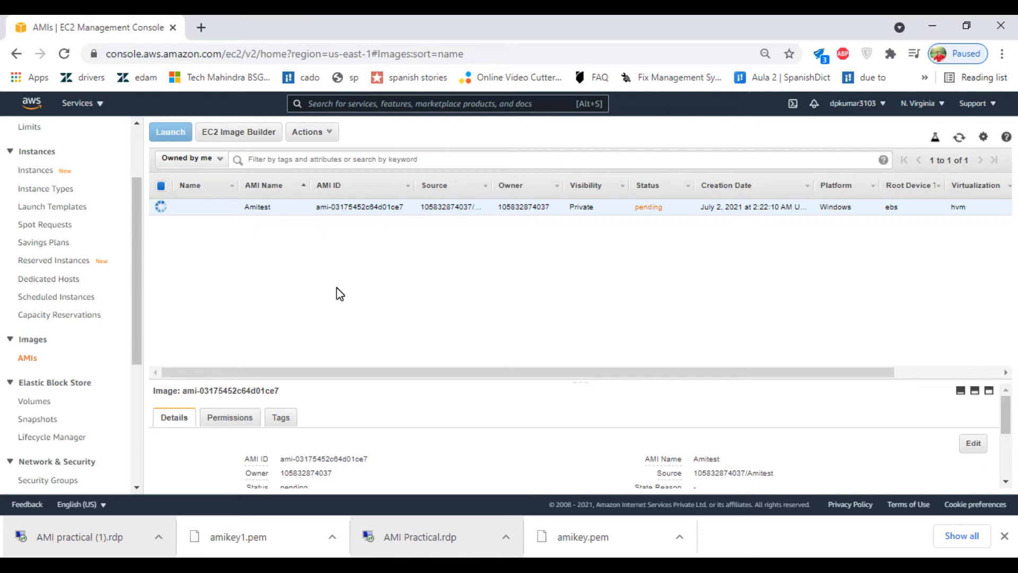
key("alt+Tab")
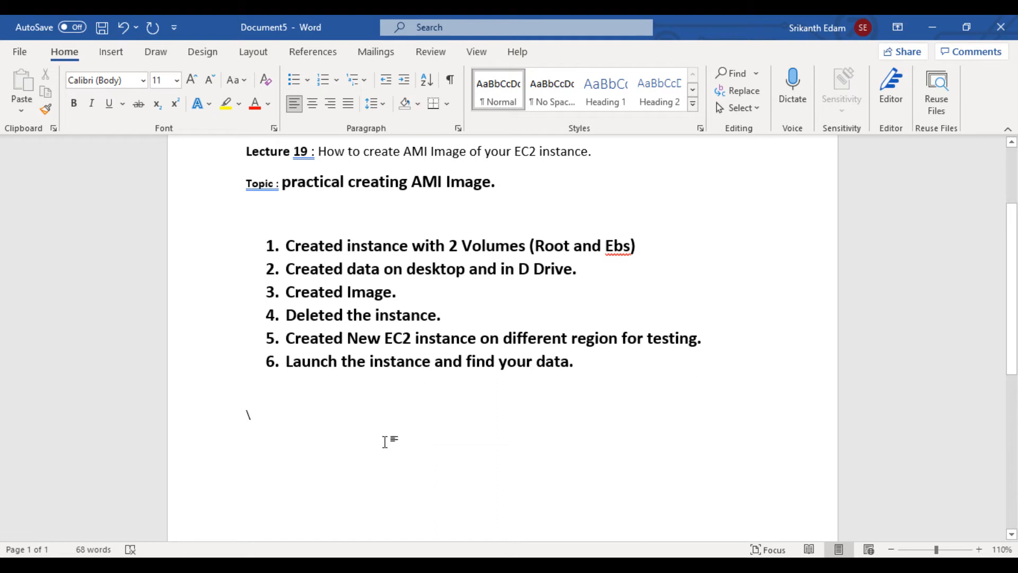
mouse_move(420, 564)
left_click(480, 528)
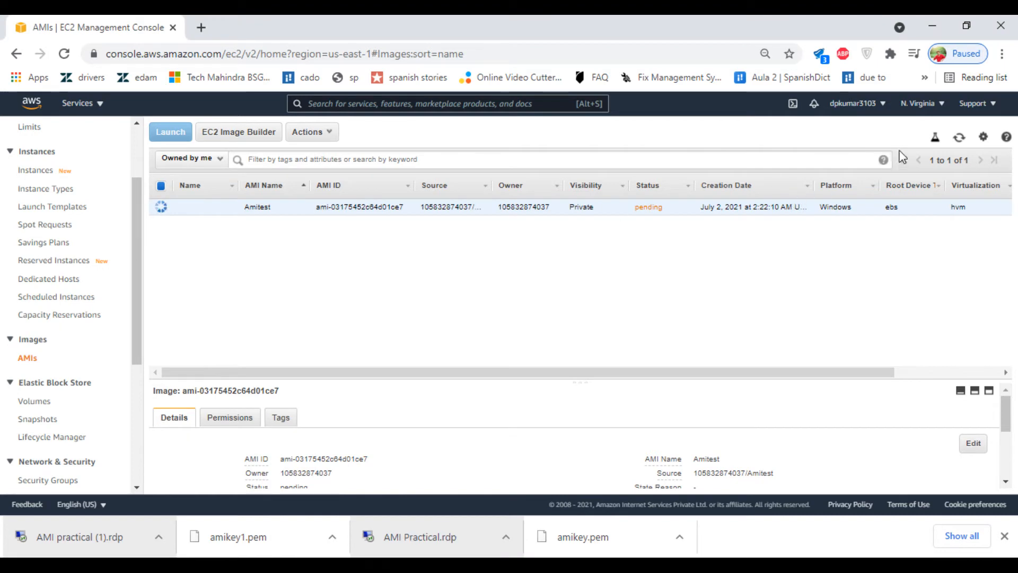
Step: Refresh the AMI list, then terminate the AMI practical instance and confirm
left_click(961, 140)
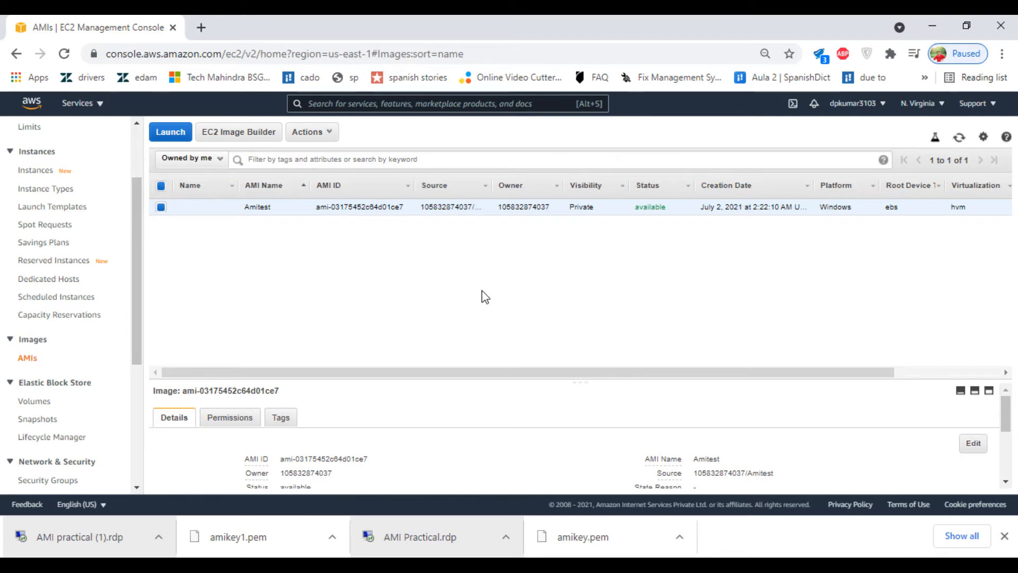
key("ctrl+plus")
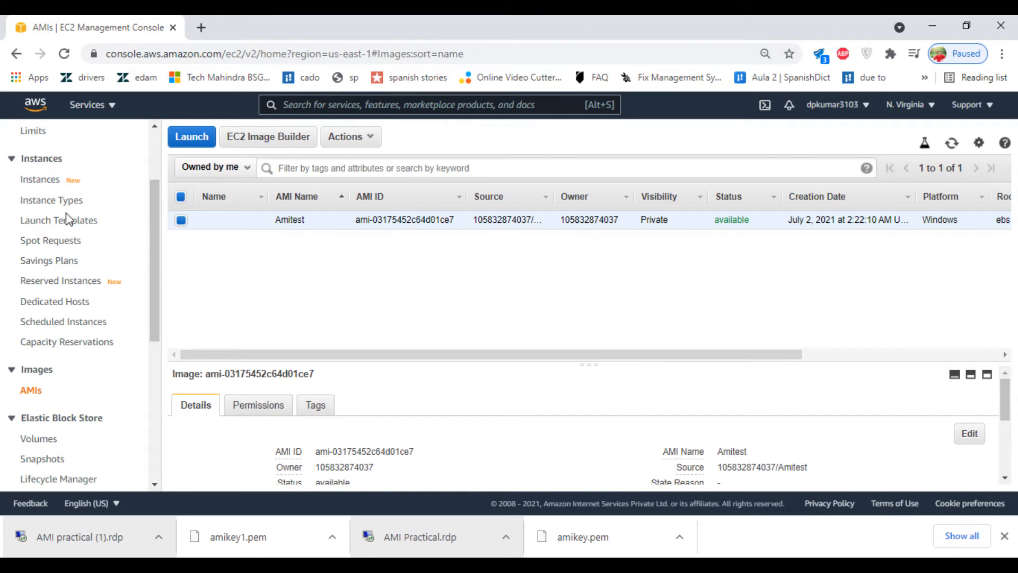
left_click(45, 182)
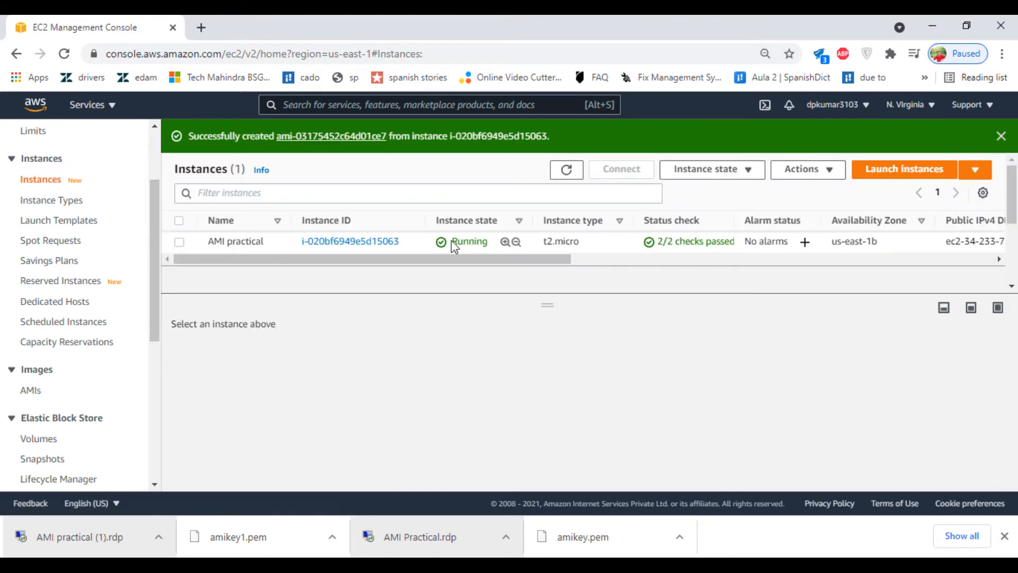
left_click(179, 242)
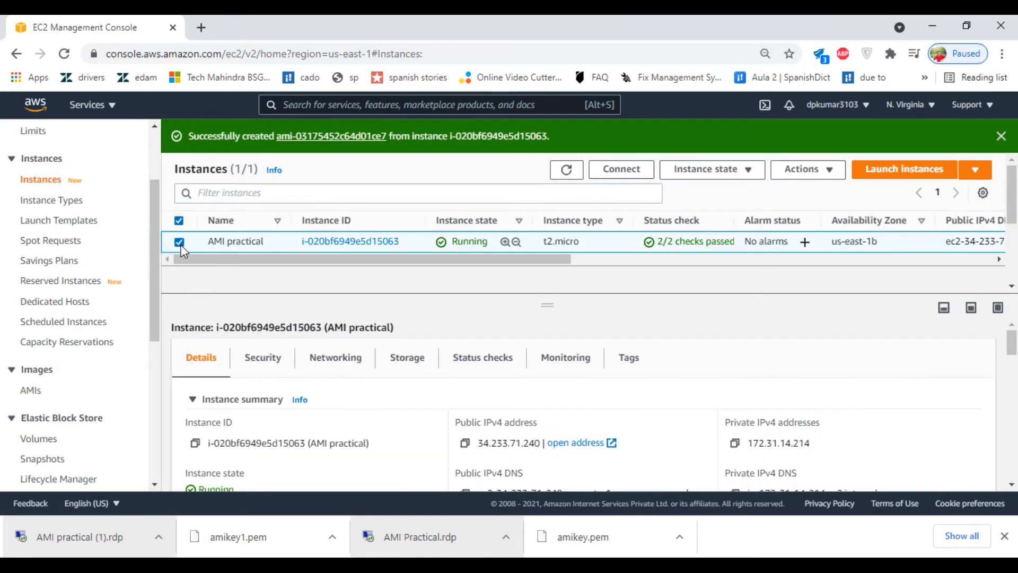
left_click(807, 174)
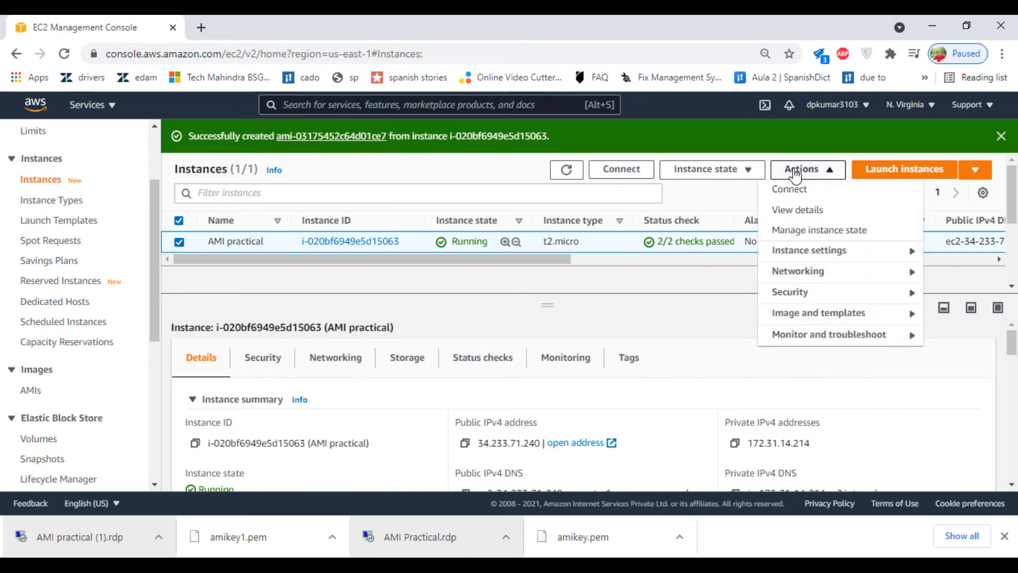
left_click(724, 173)
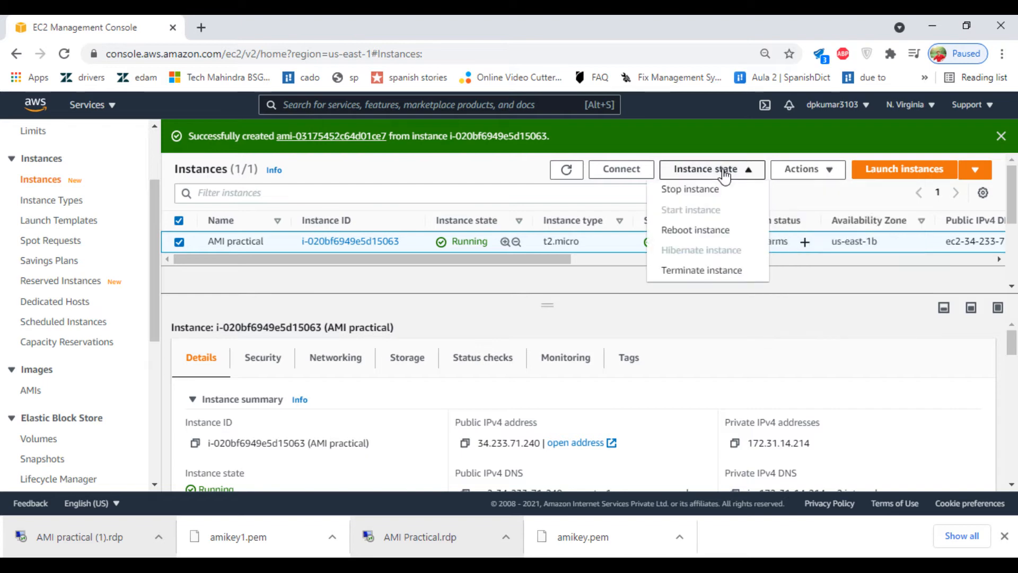
left_click(687, 281)
left_click(731, 382)
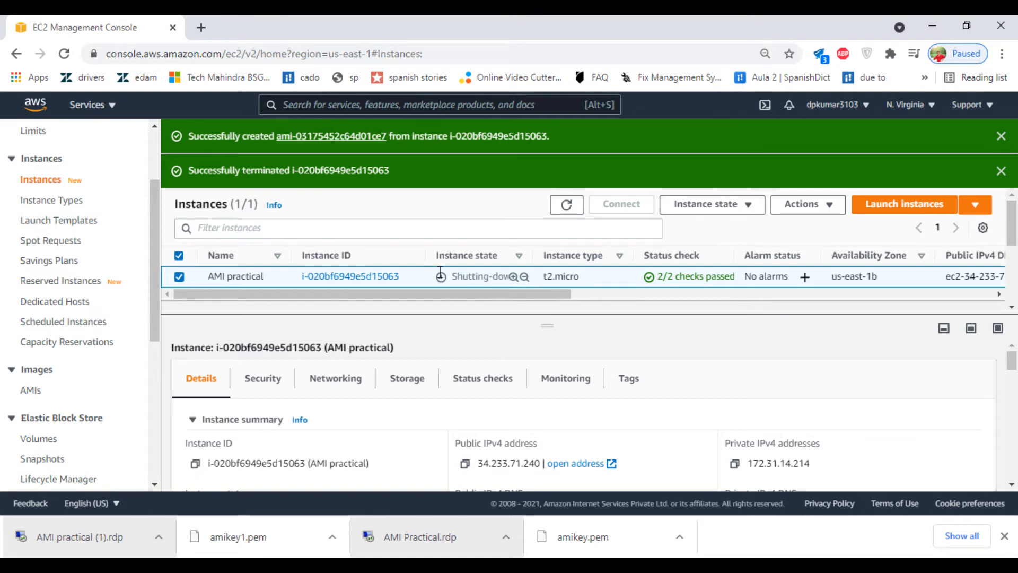
Step: Delete the 30 GiB EBS volume and refresh to confirm only the 8 GiB volume remains
scroll(85, 344, "down", 3)
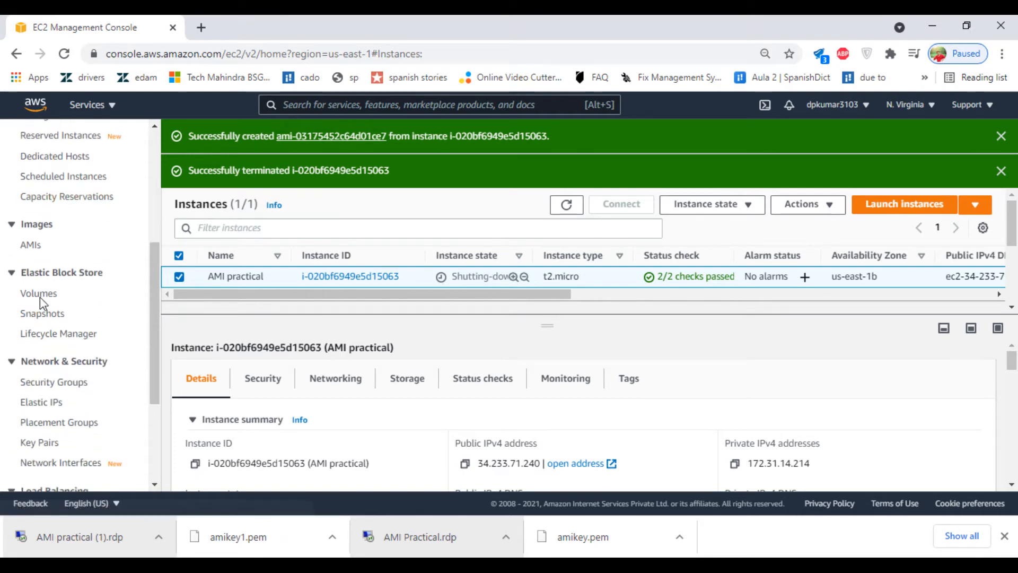
left_click(40, 297)
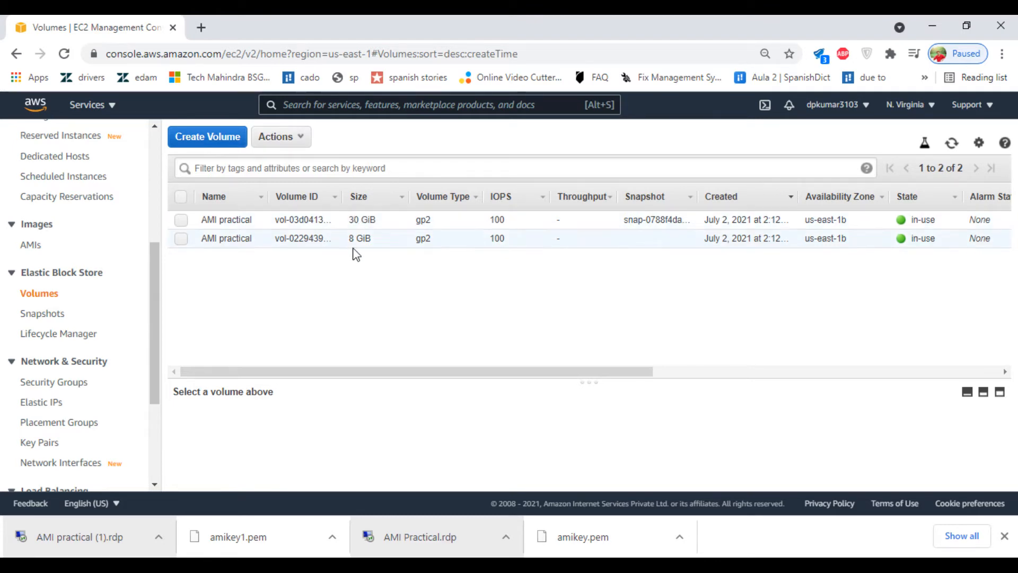
left_click(953, 150)
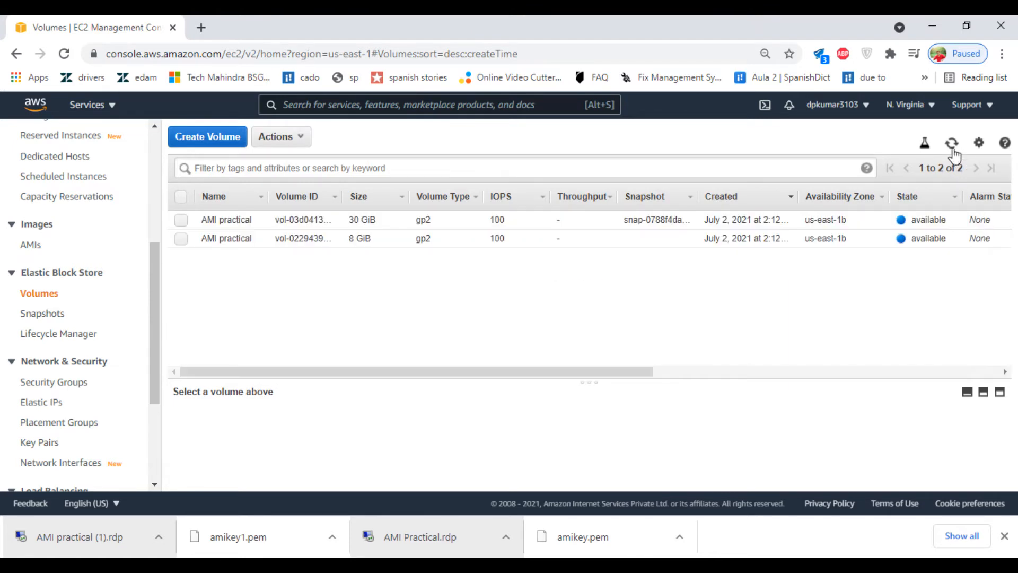
left_click(953, 151)
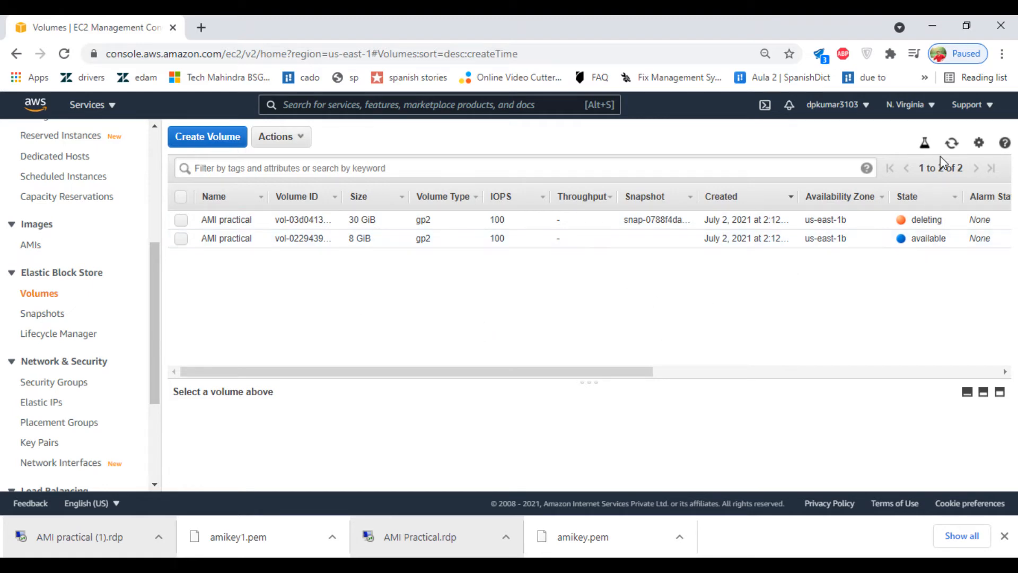
left_click(953, 143)
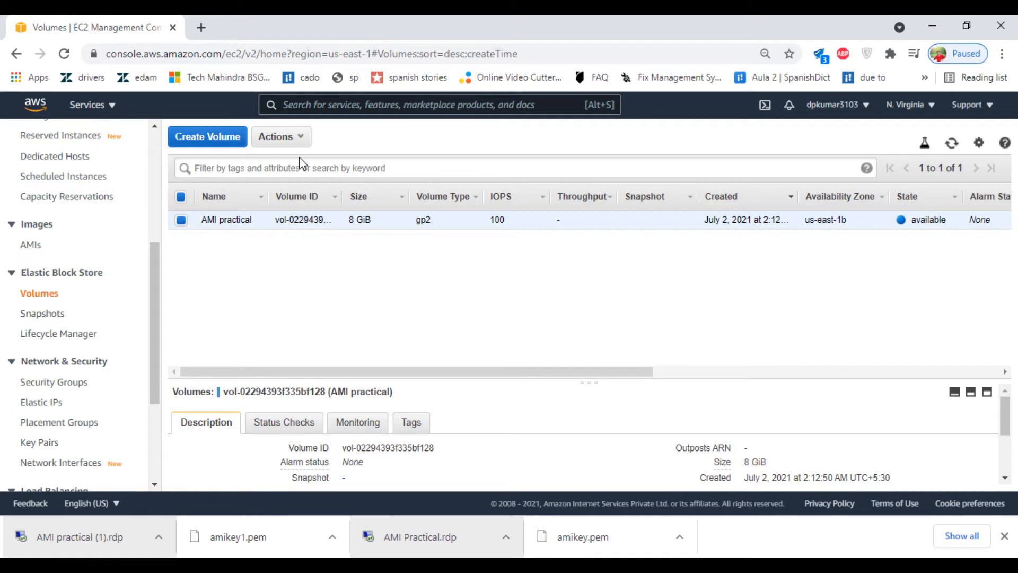
Step: Review the actions for the remaining 8 GiB volume, then return to the AMI list
left_click(295, 143)
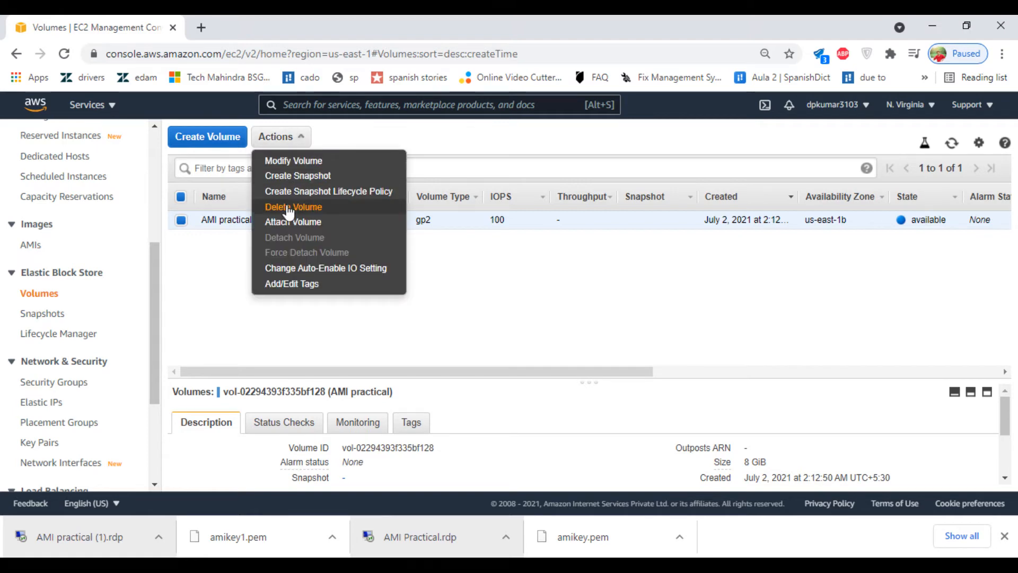
left_click(475, 144)
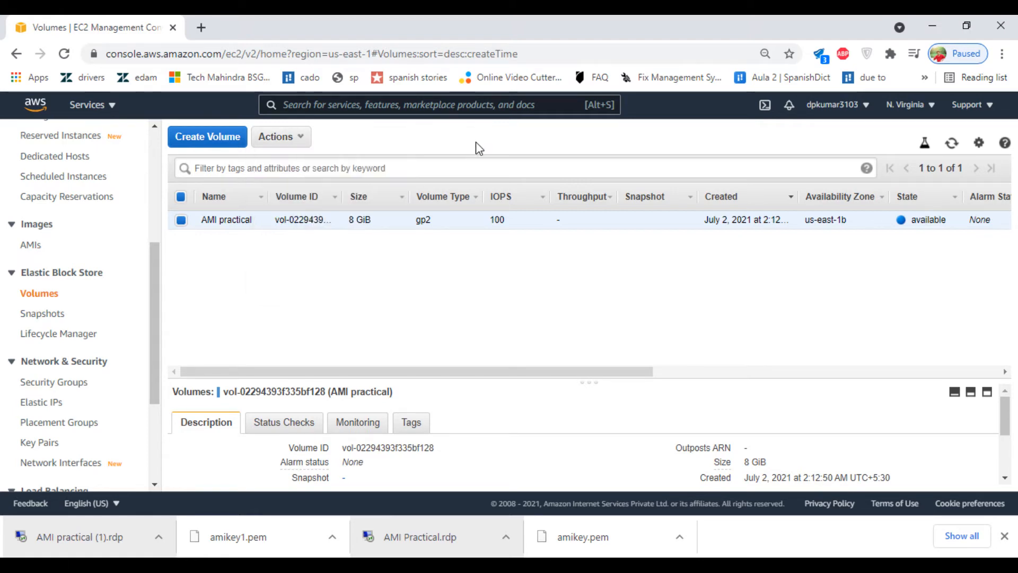
left_click(28, 251)
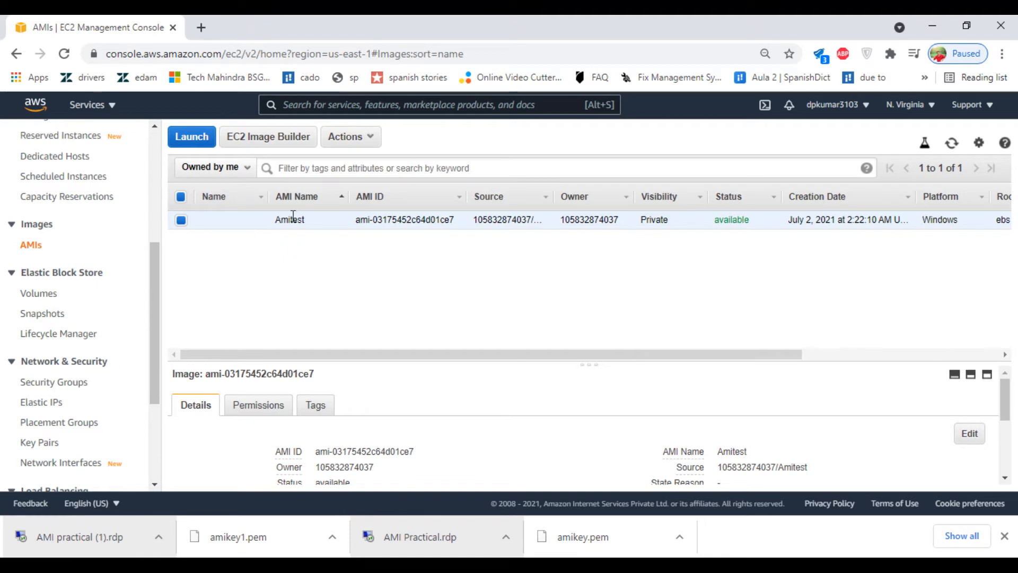
Step: Choose Copy AMI from the Actions menu for the Amitest image
left_click(355, 141)
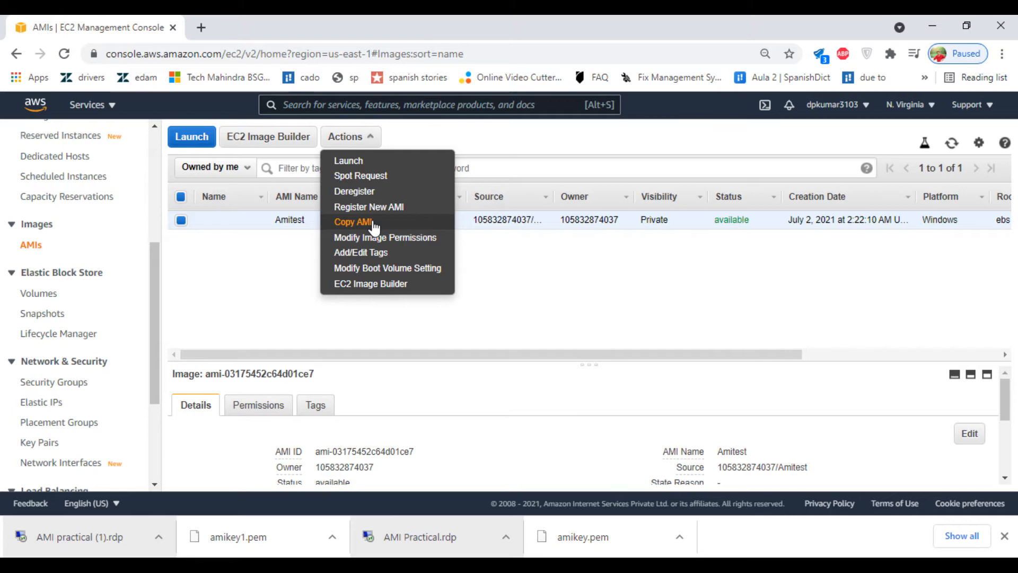
left_click(229, 244)
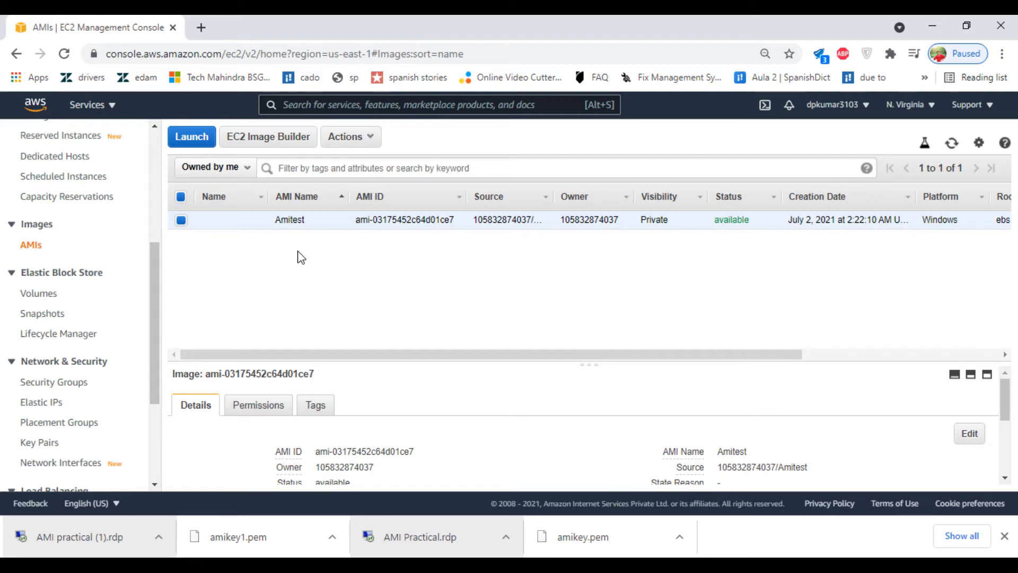
left_click(364, 139)
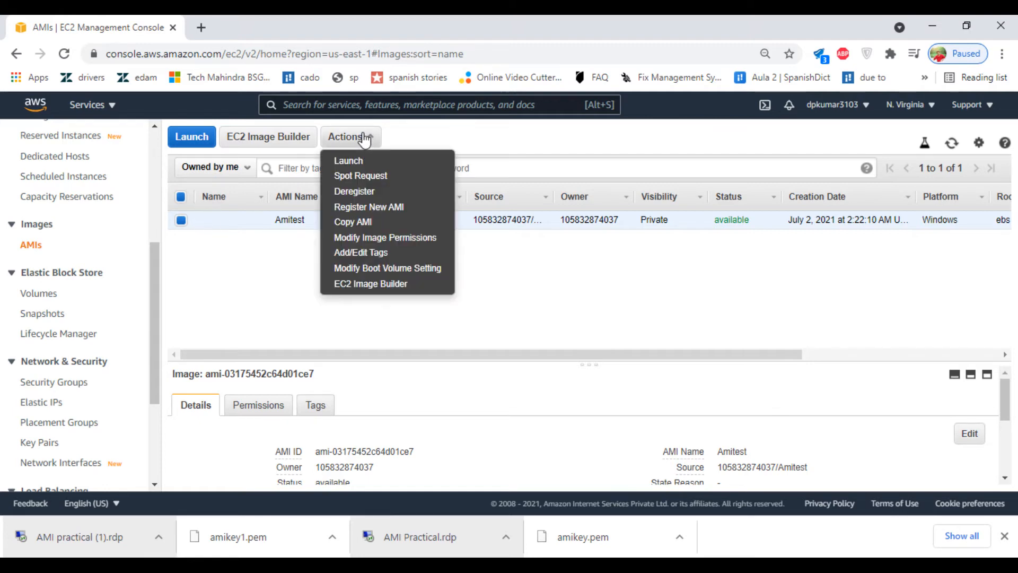
left_click(359, 222)
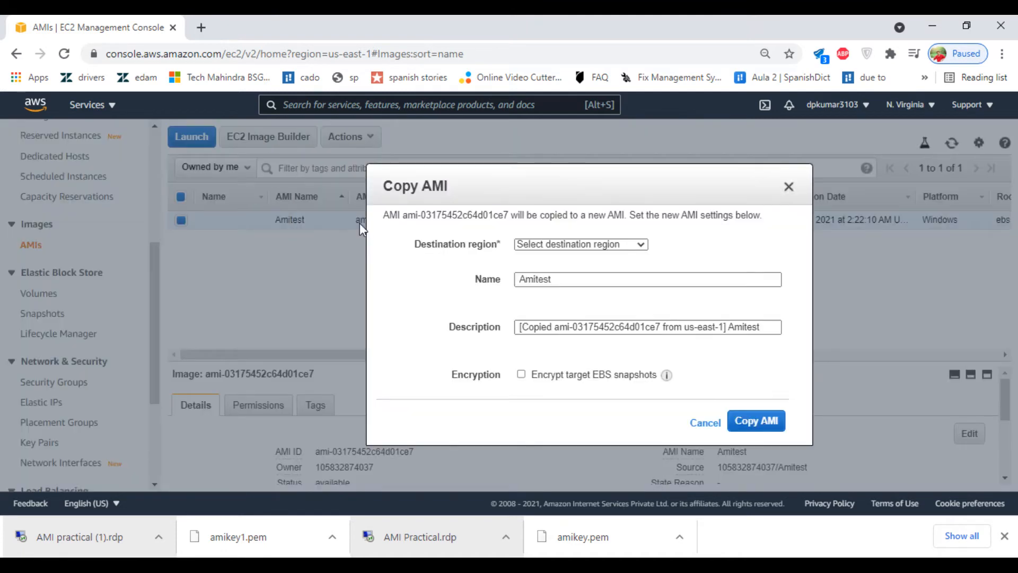
Step: Copy Amitest to US East (Ohio), appending 'ohio' to its name, and close the confirmation
left_click(620, 244)
left_click(620, 244)
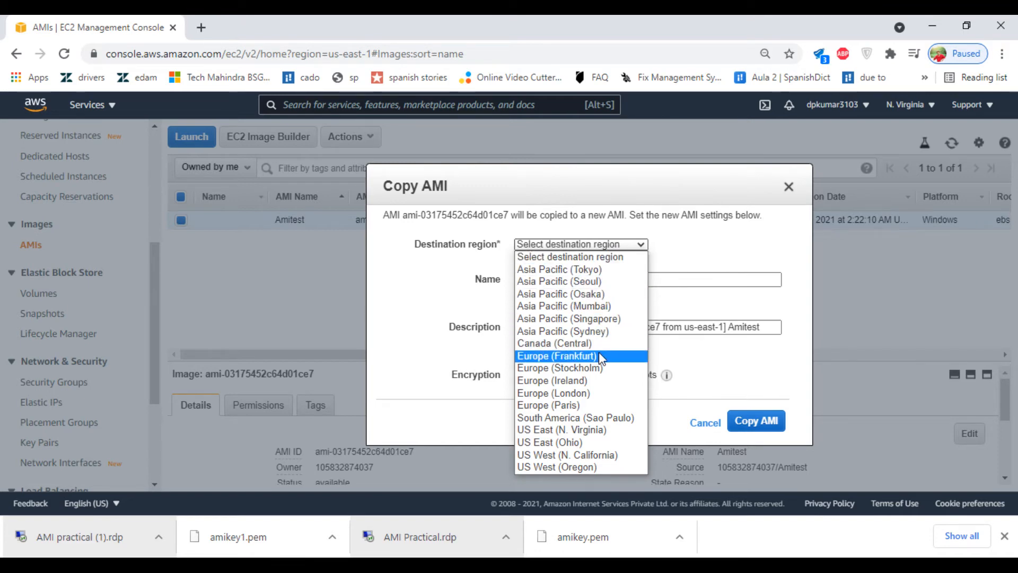
left_click(558, 443)
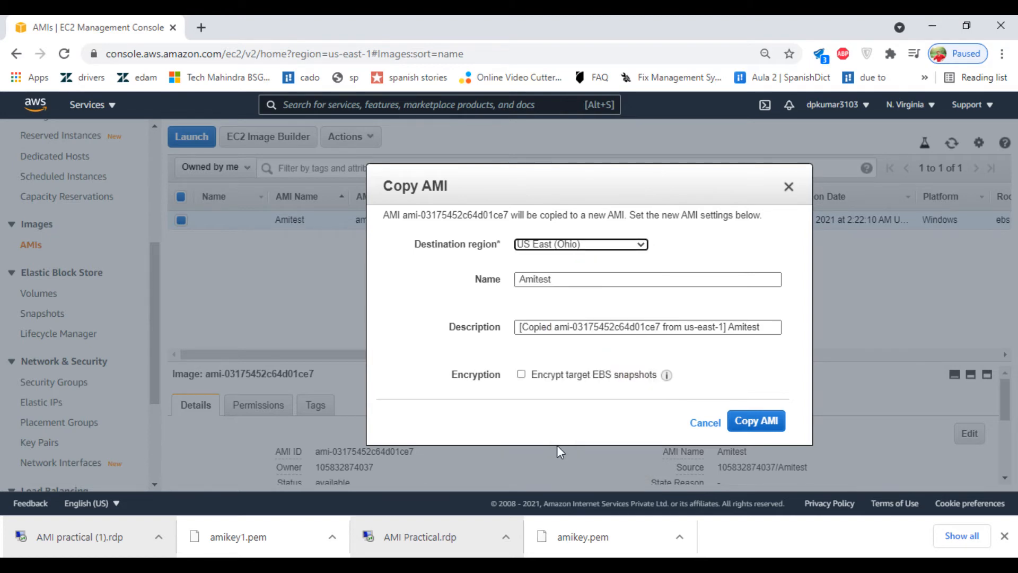
left_click(590, 282)
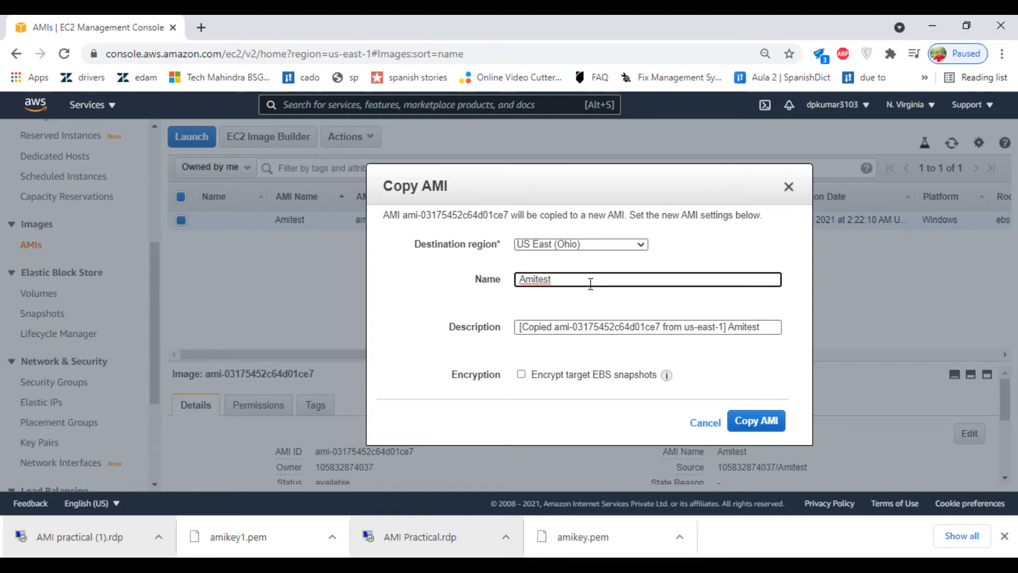
type("ohio")
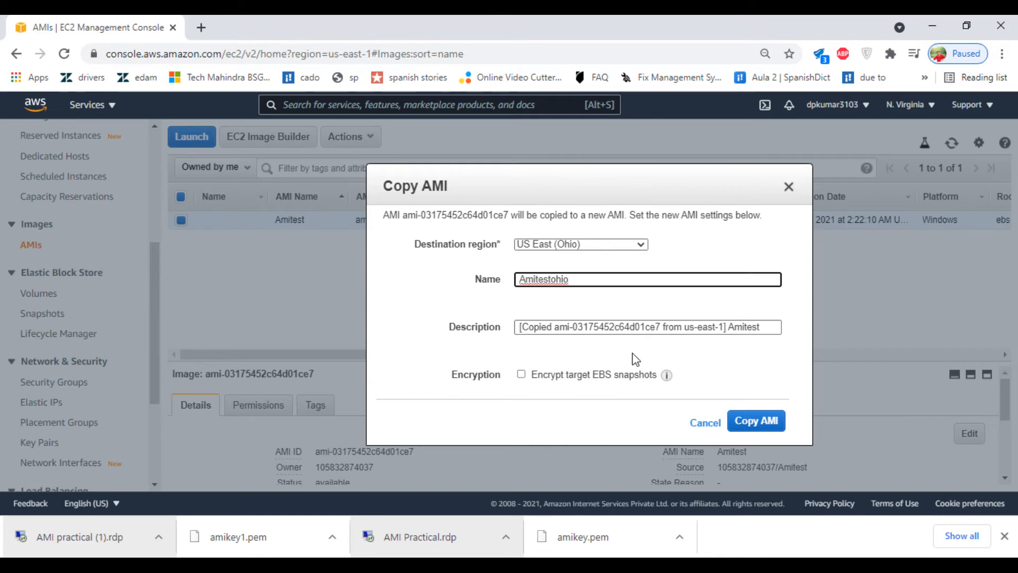
left_click(762, 423)
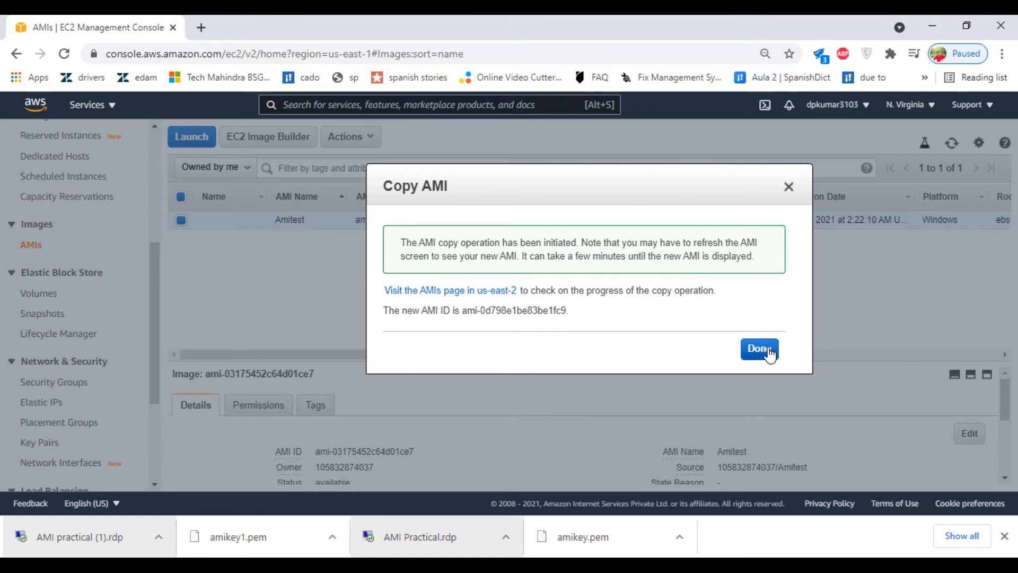
left_click(770, 352)
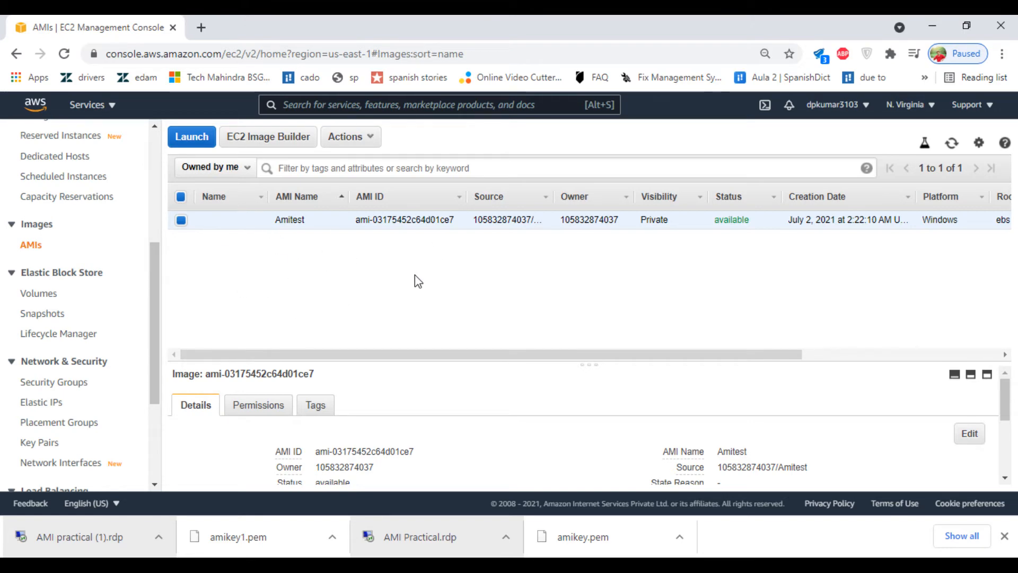
Step: Switch the console region to US East (Ohio) and refresh the AMI list
left_click(918, 106)
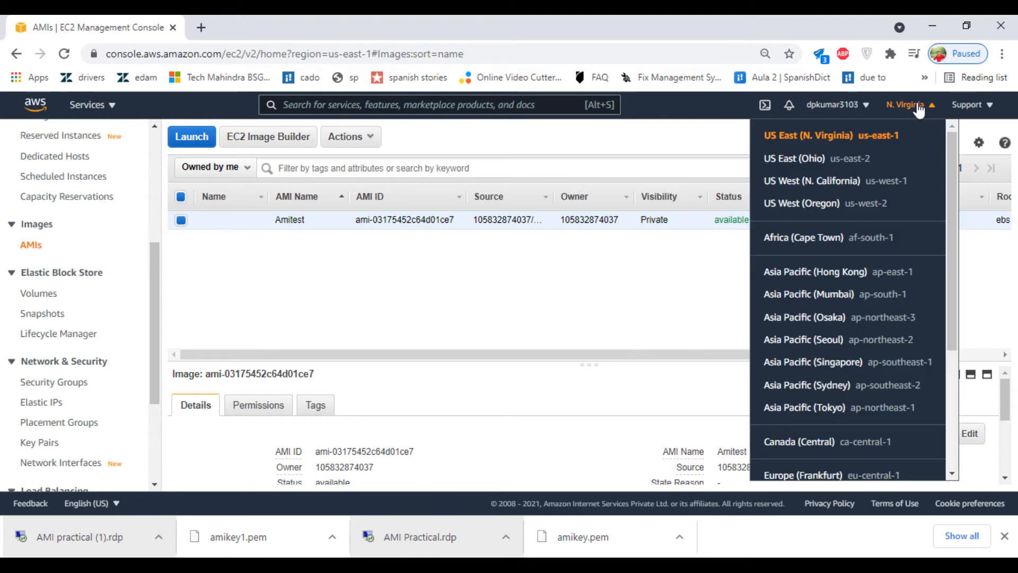
left_click(779, 158)
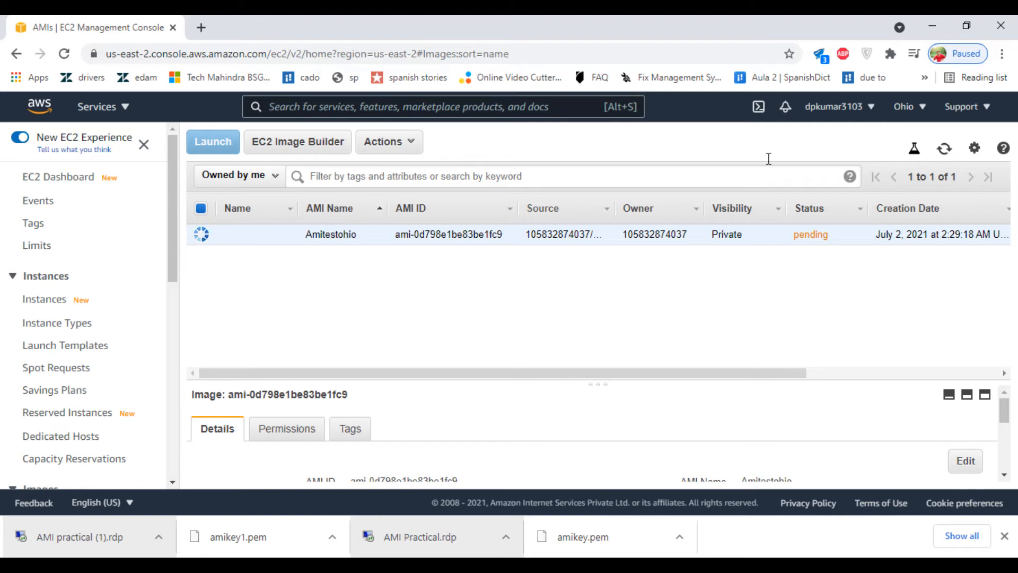
left_click(946, 149)
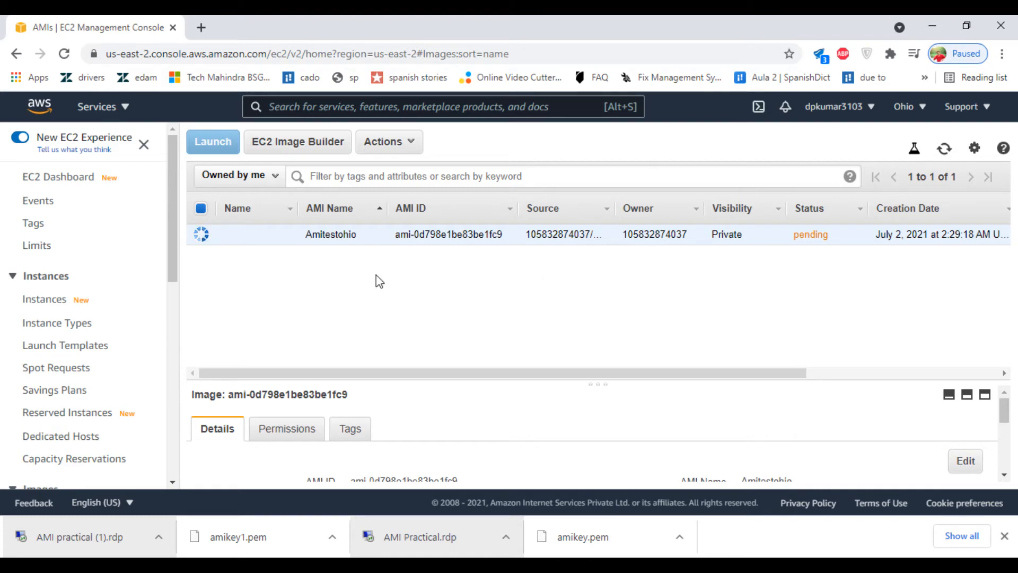
Step: Check the Ohio region's instances, AMIs and EBS volumes
left_click(47, 303)
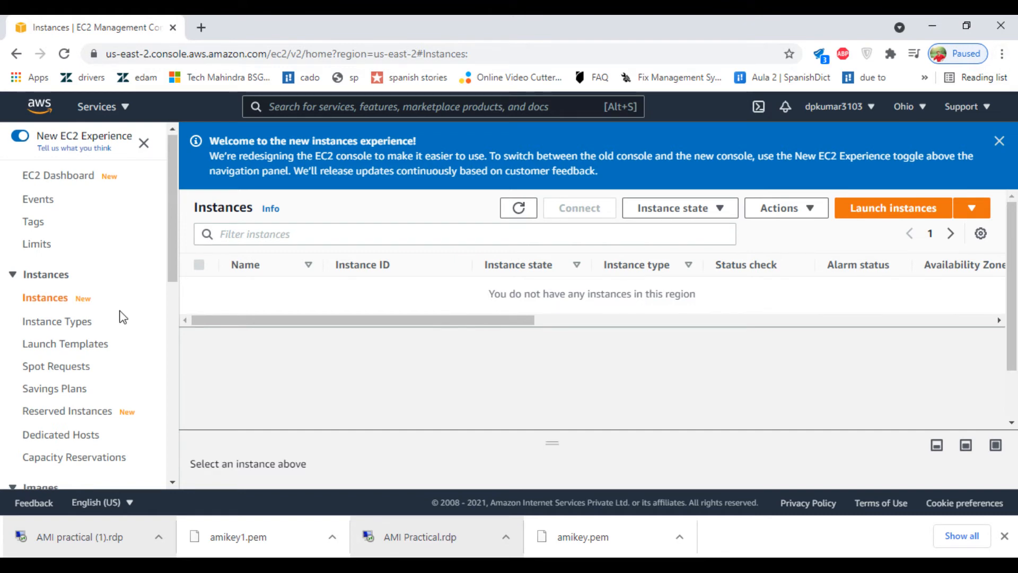
scroll(121, 316, "down", 3)
scroll(121, 316, "down", 2)
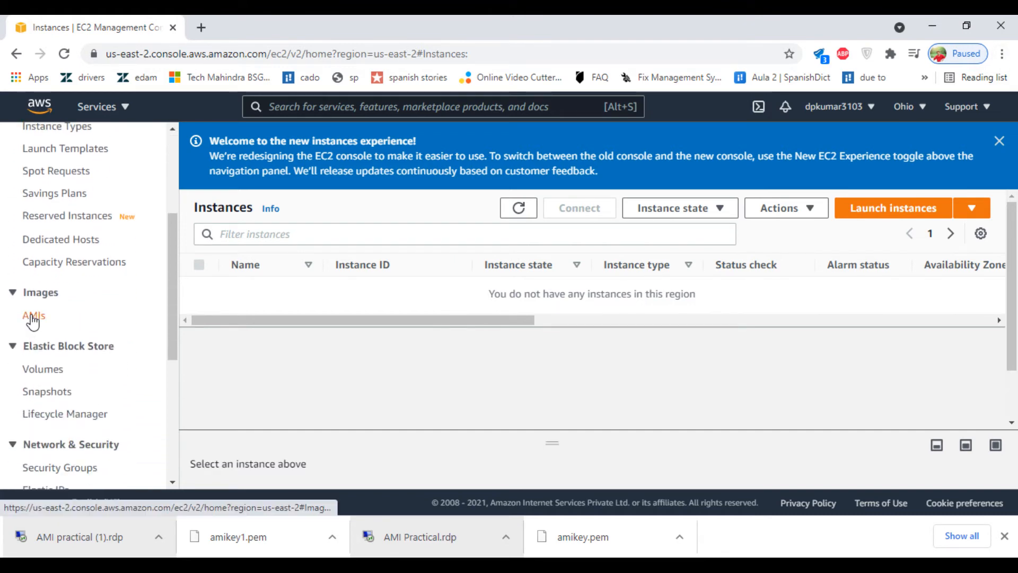
left_click(33, 317)
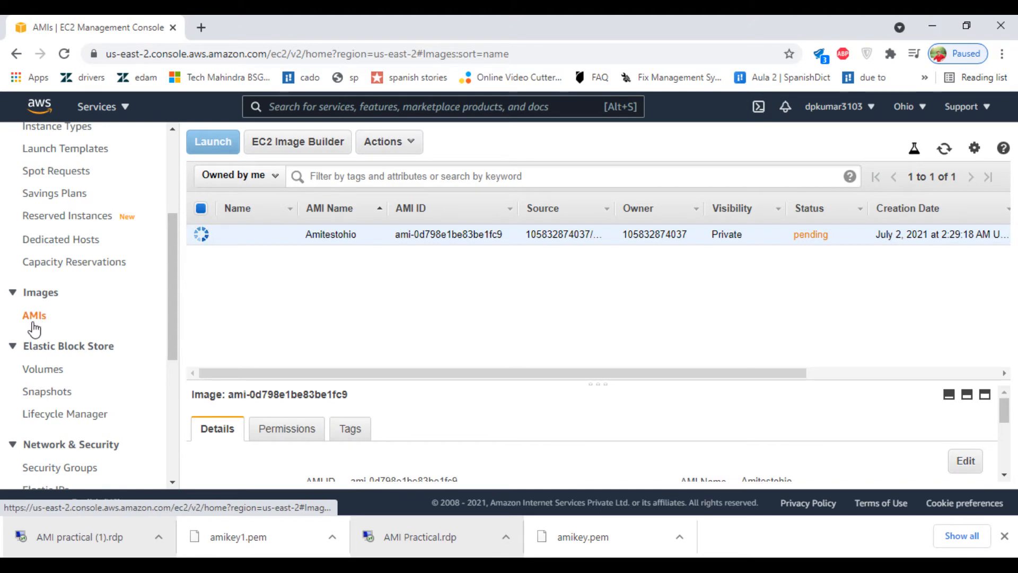
left_click(43, 378)
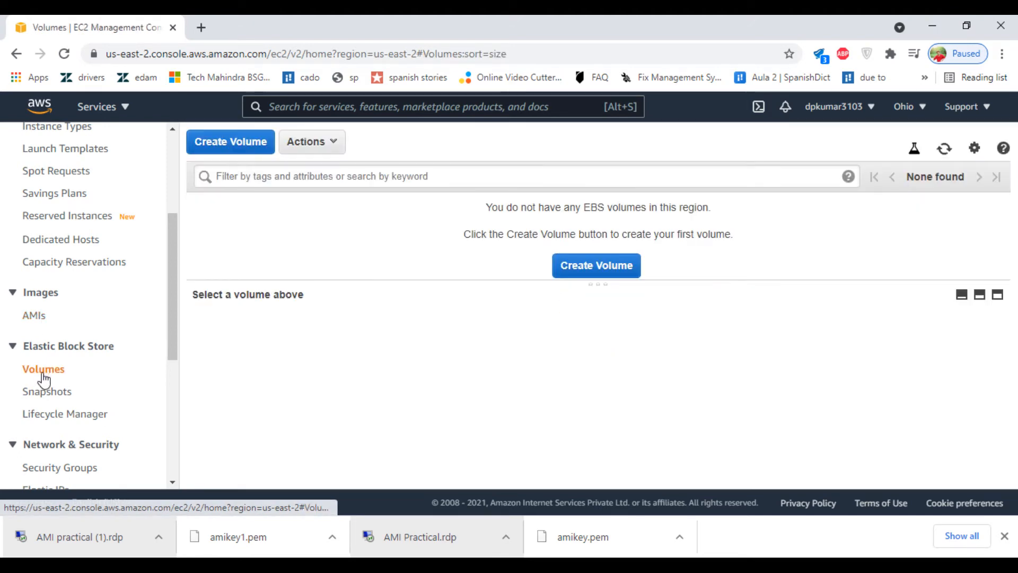
Step: Refresh the Ohio snapshots: 8 GiB copy completed, 30 GiB copy still pending at 0%
scroll(124, 363, "down", 3)
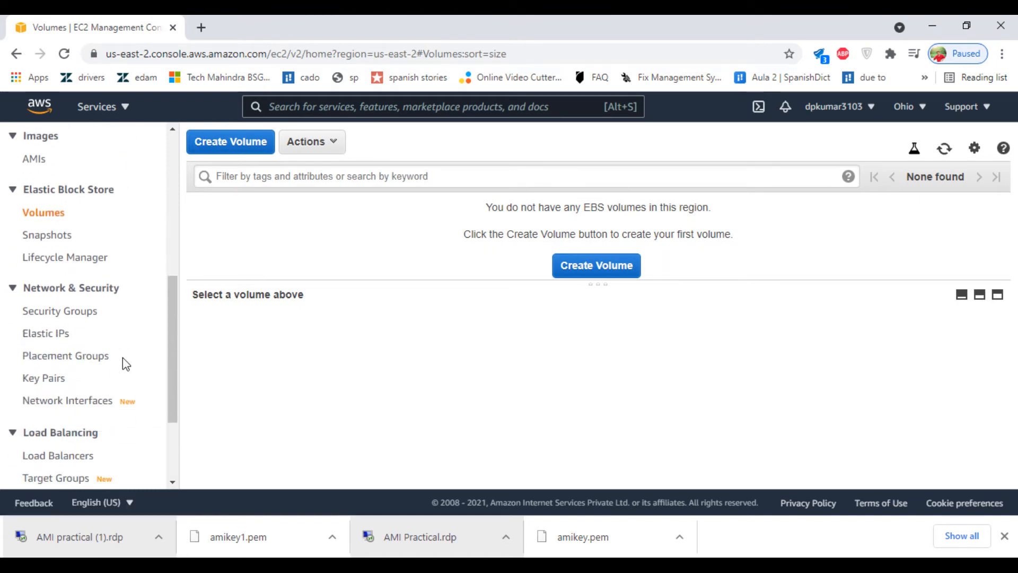
left_click(46, 236)
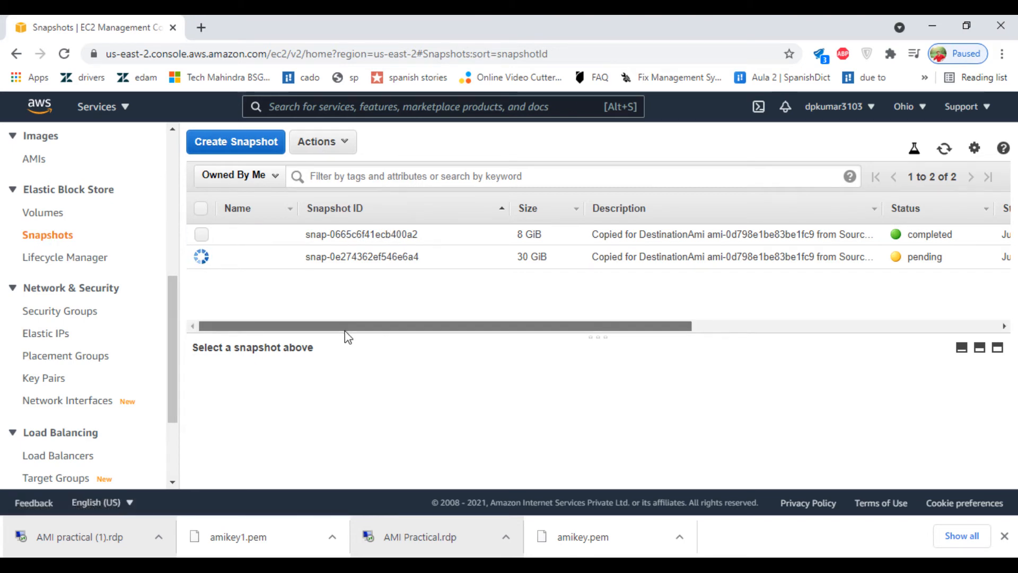
left_click_drag(345, 327, 276, 277)
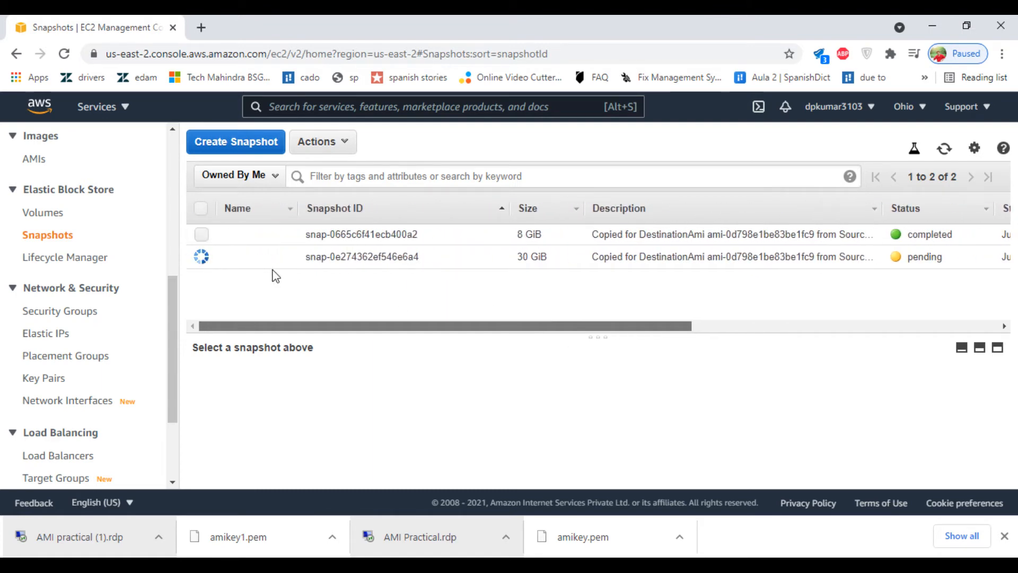
scroll(350, 297, "right", 2)
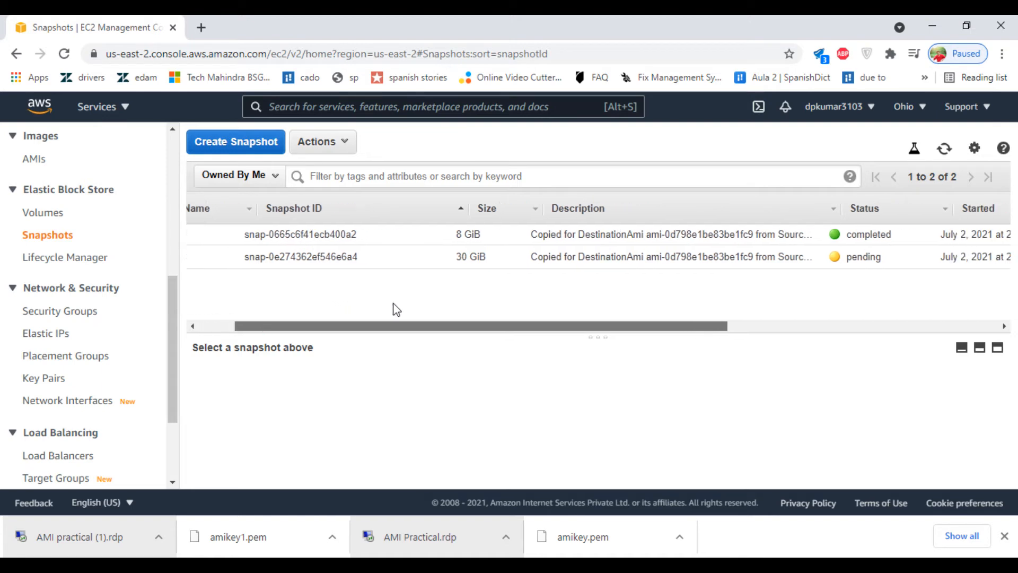
scroll(408, 312, "right", 2)
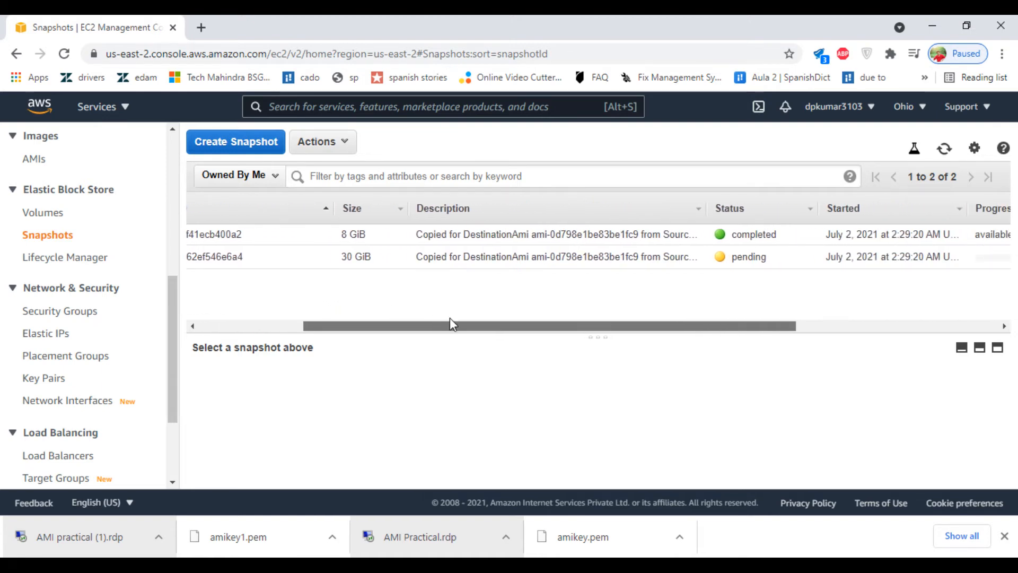
left_click_drag(450, 325, 549, 339)
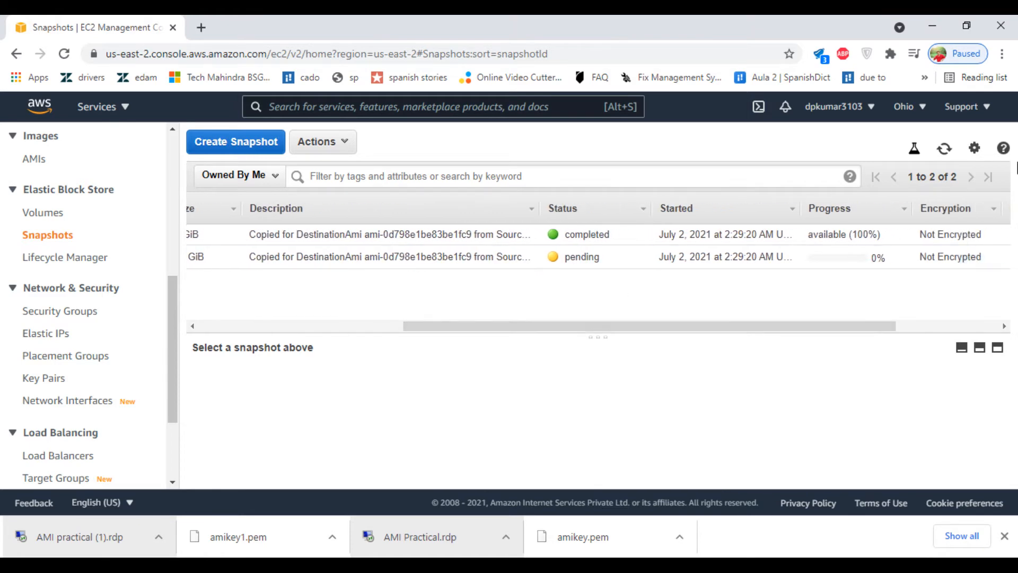
left_click(945, 149)
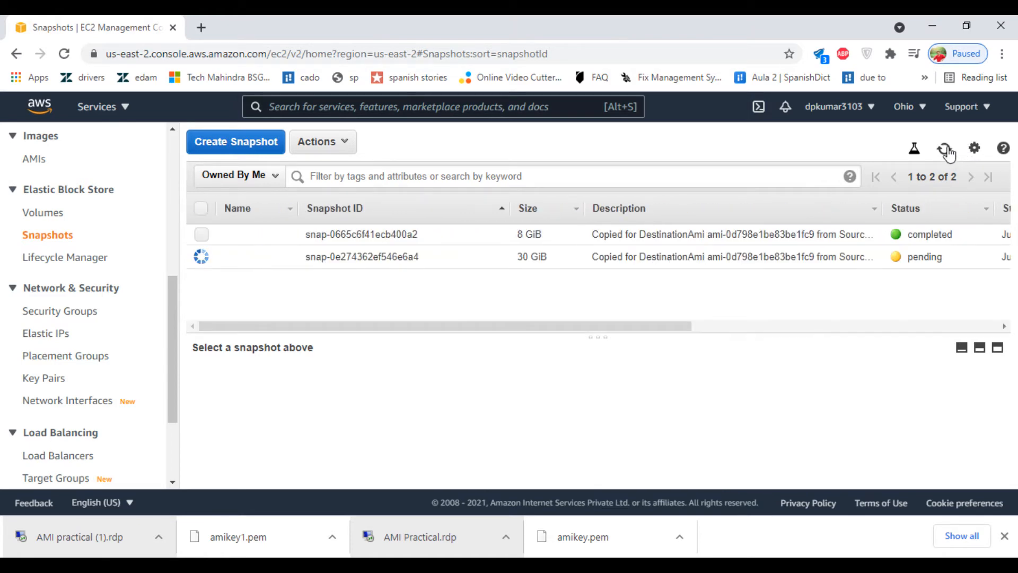
left_click_drag(630, 325, 896, 356)
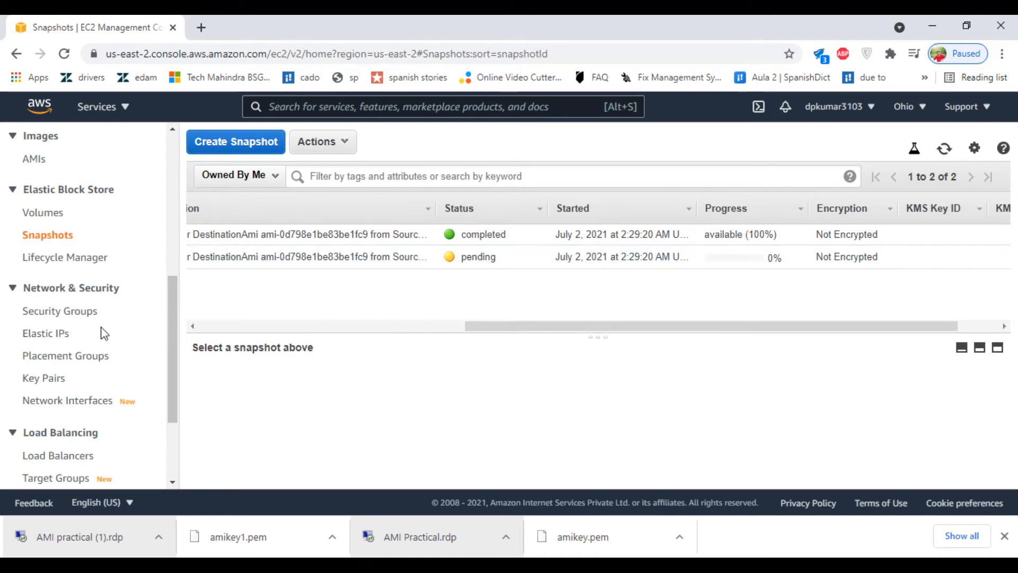
scroll(63, 256, "up", 4)
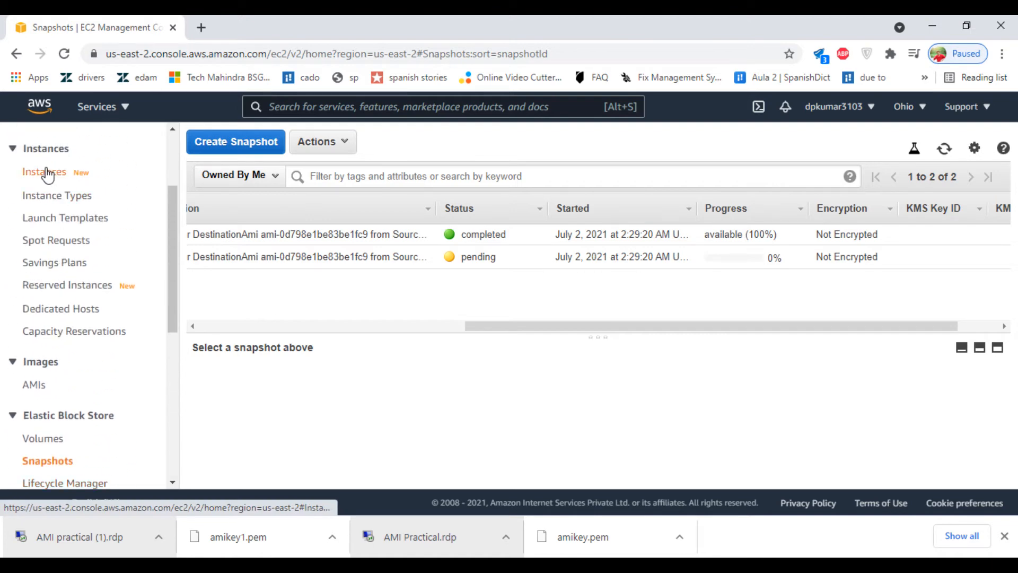
Step: Refresh the Ohio AMI list until Amitestohio turns available, then launch an instance from it
left_click(48, 175)
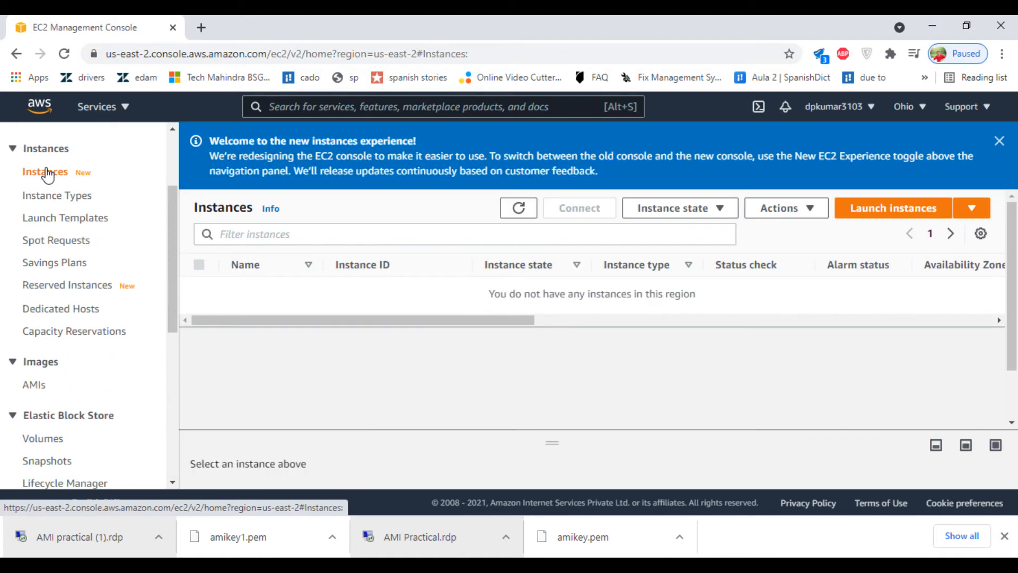
left_click(33, 388)
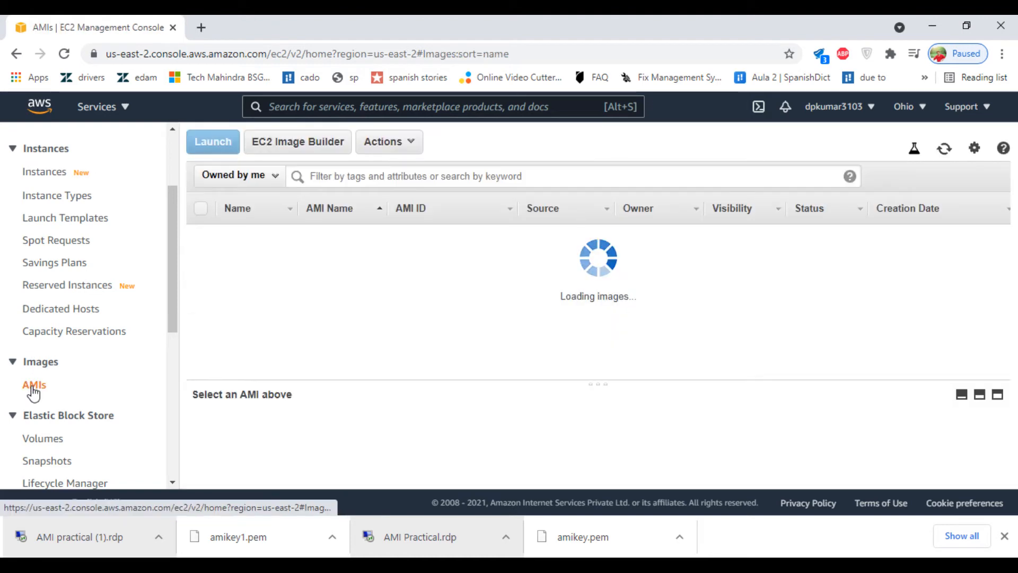
left_click(946, 150)
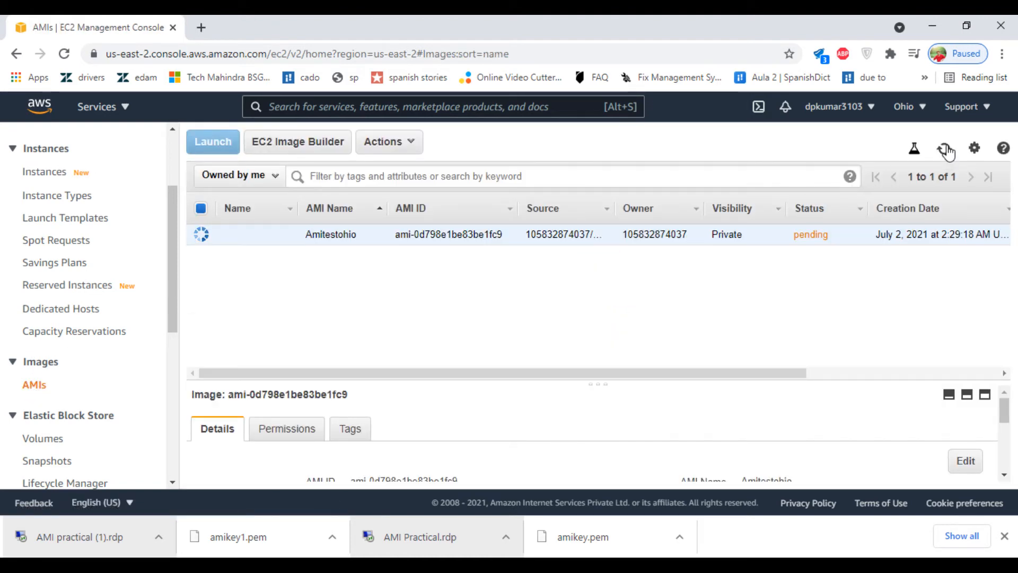
left_click(946, 151)
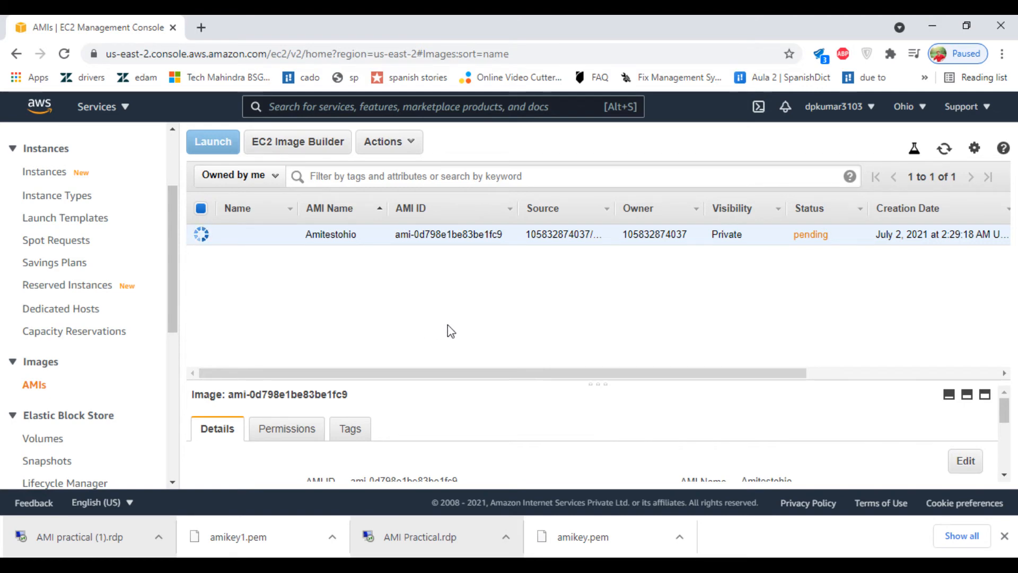
left_click(944, 150)
left_click(947, 154)
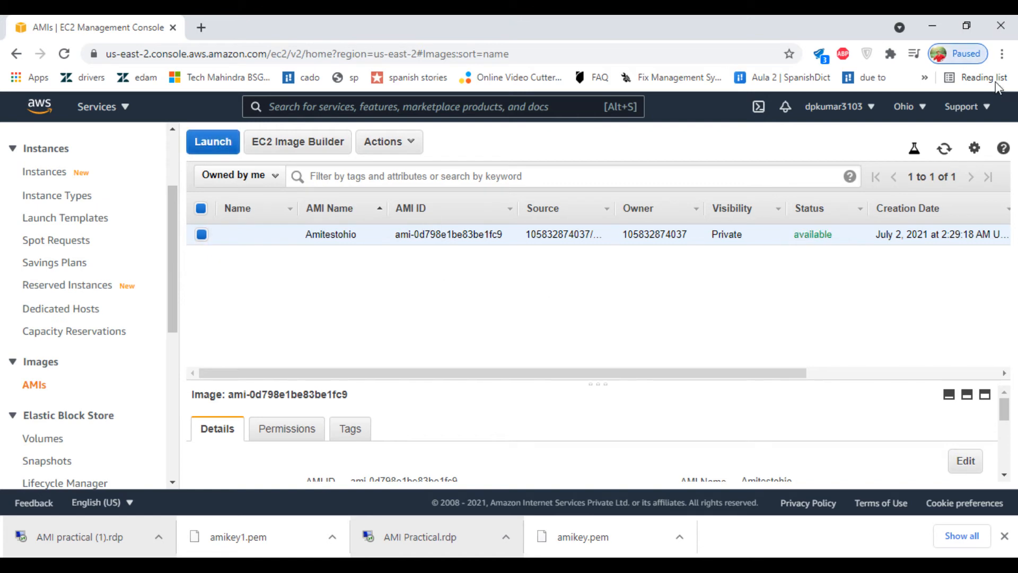
left_click(947, 151)
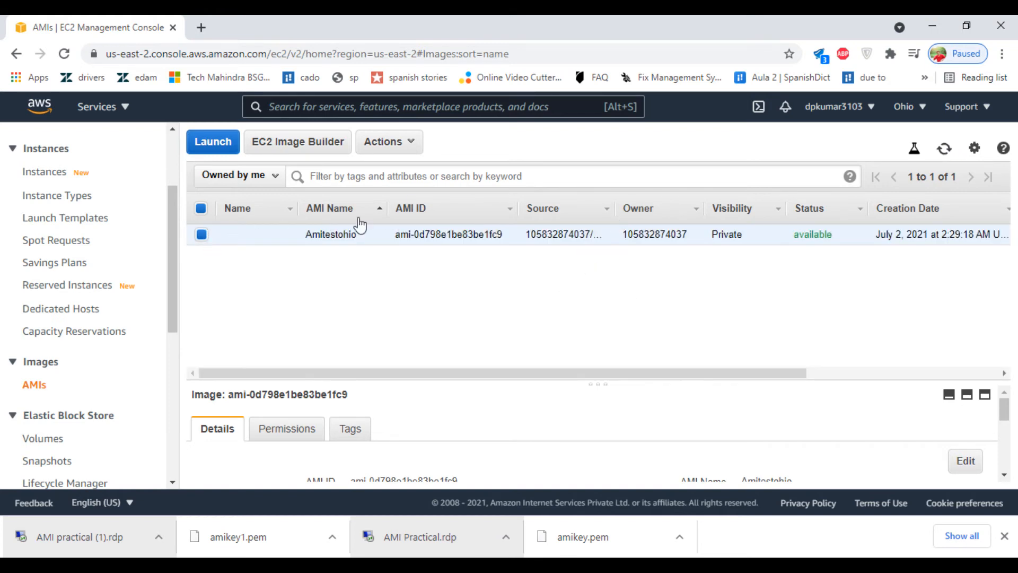
left_click(224, 144)
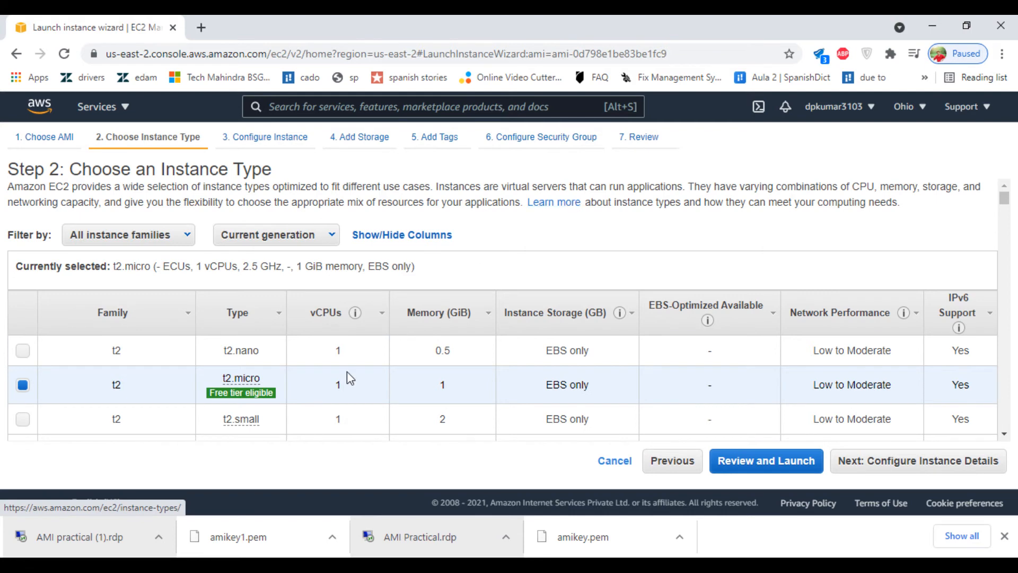
Step: Keep t2.micro (1 vCPU, 1 GiB) selected while scrolling the instance types
scroll(313, 396, "down", 3)
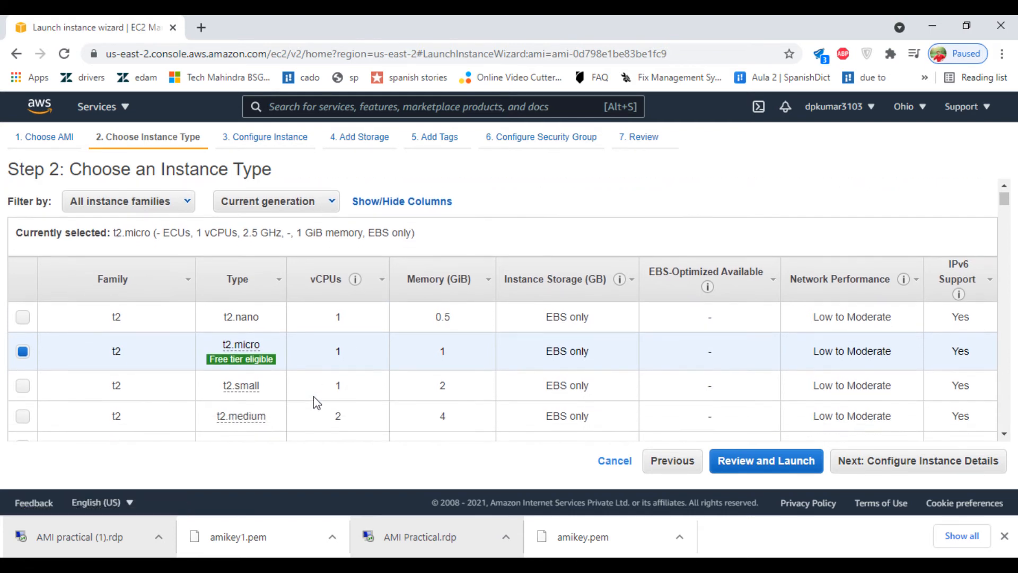
scroll(313, 397, "up", 2)
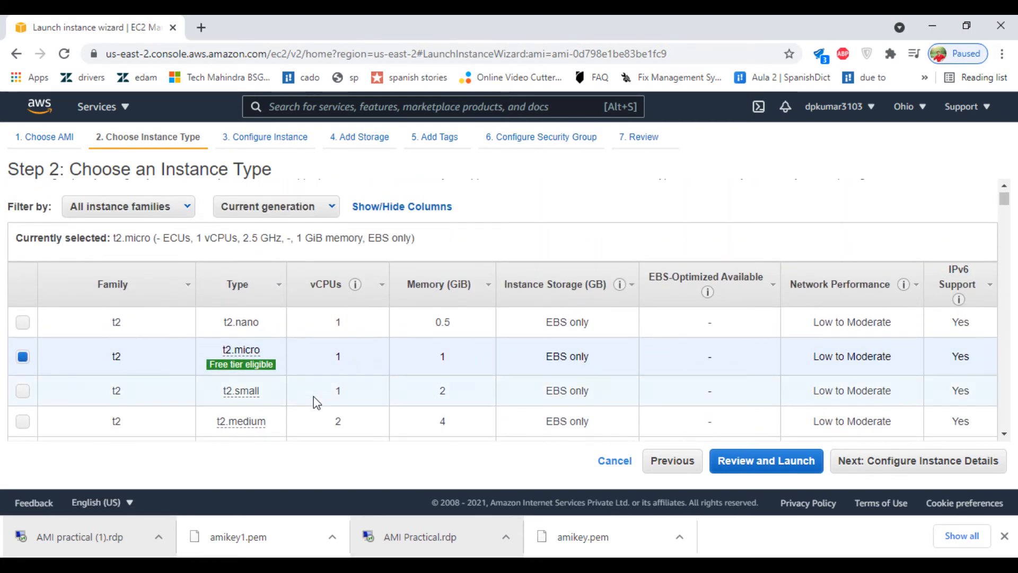
Step: Set Auto-assign Public IP to Enable in the instance details
left_click(959, 461)
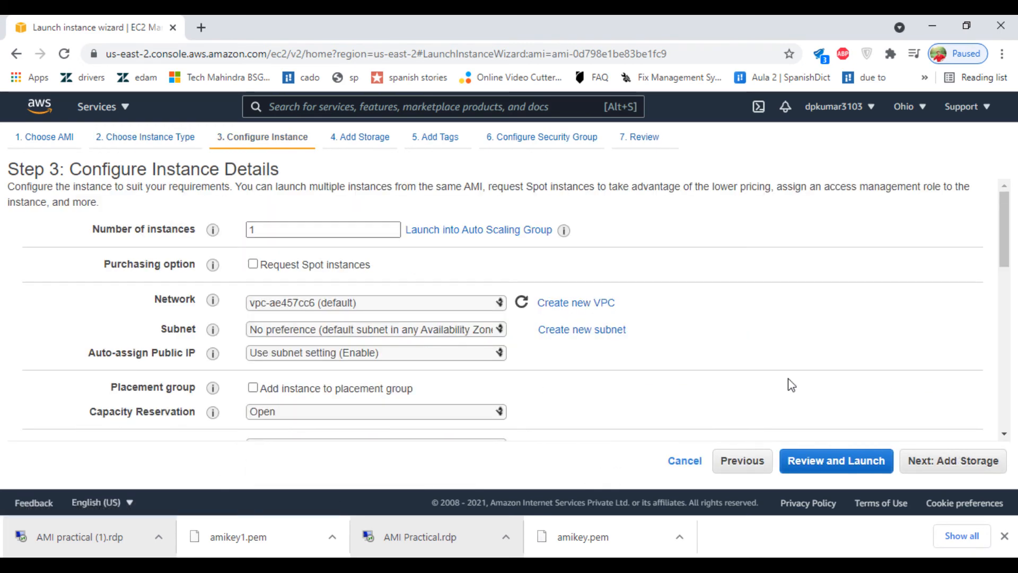
scroll(590, 346, "down", 3)
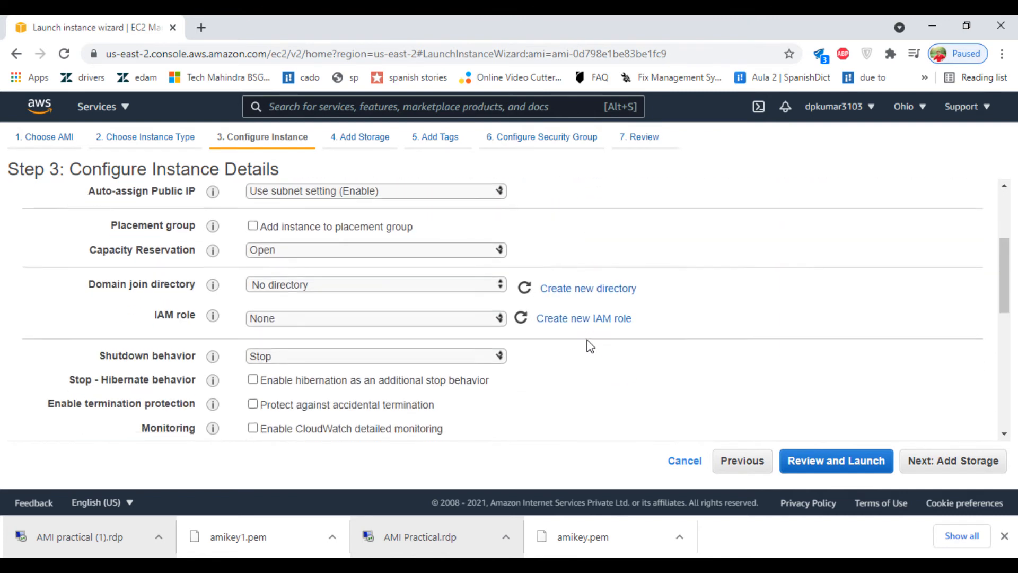
scroll(590, 346, "up", 1)
scroll(591, 345, "up", 1)
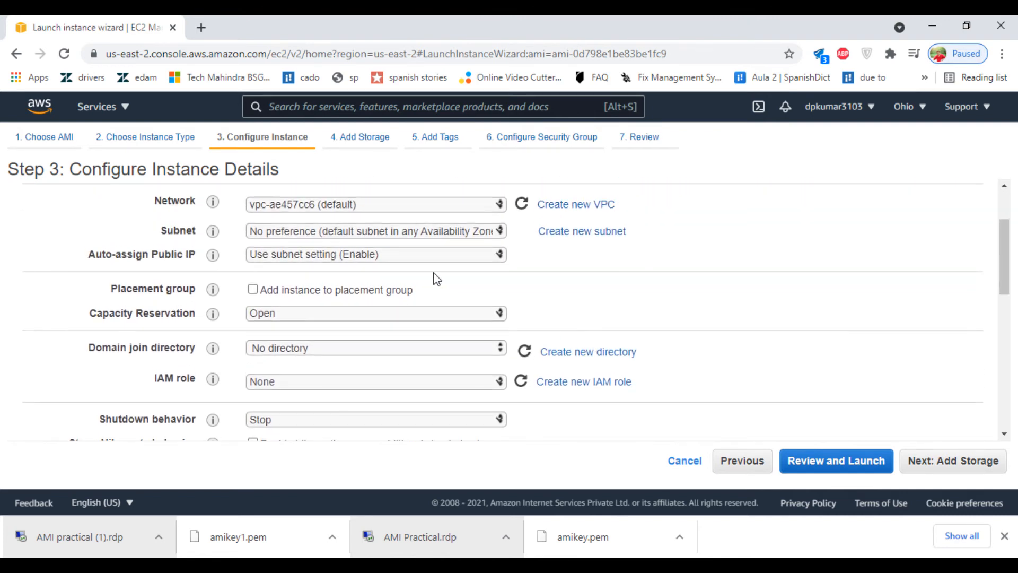
left_click(422, 255)
left_click(409, 285)
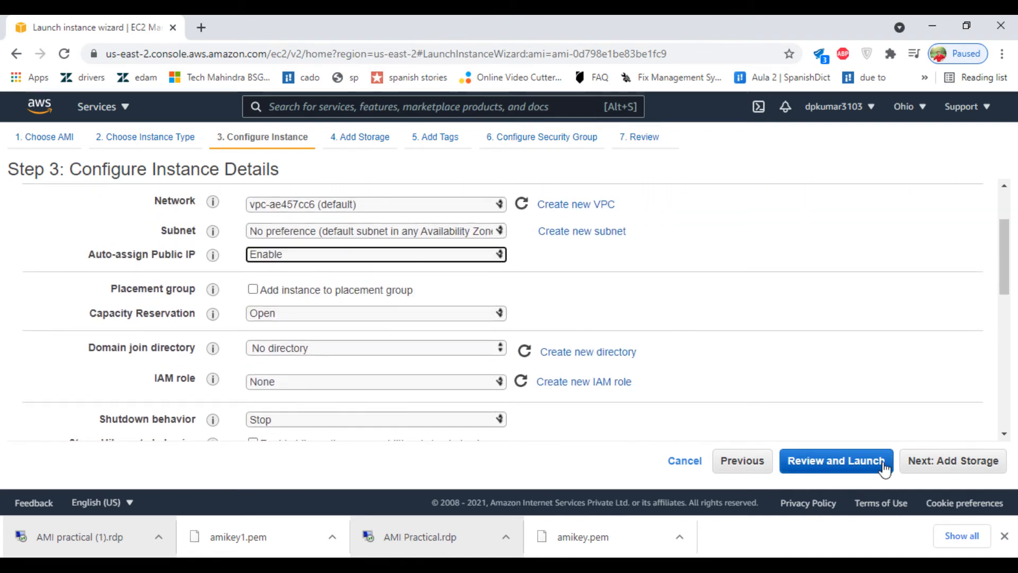
left_click(936, 461)
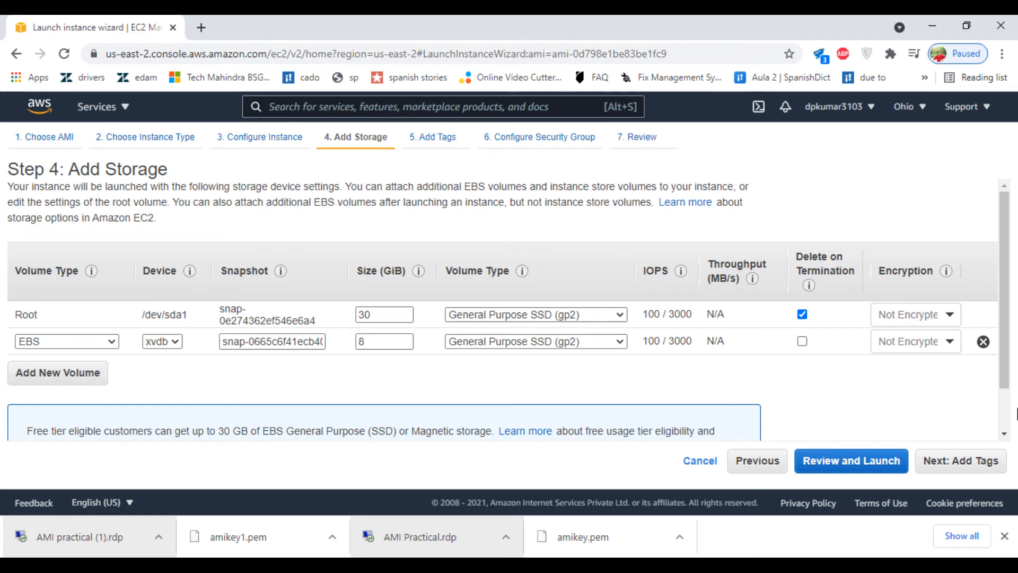
Step: Allow RDP from Anywhere in the security group, then review and launch
left_click(964, 470)
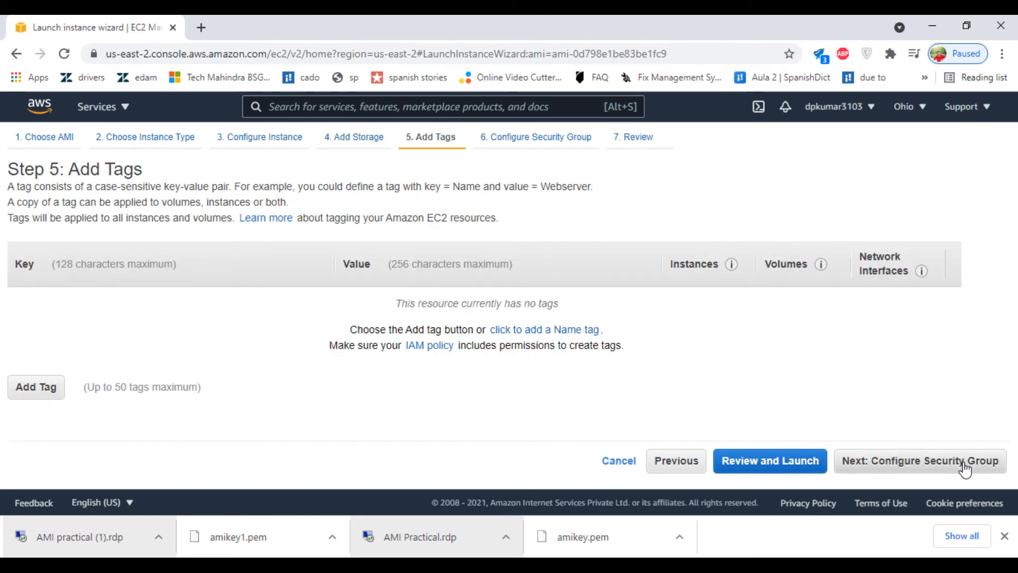
left_click(964, 470)
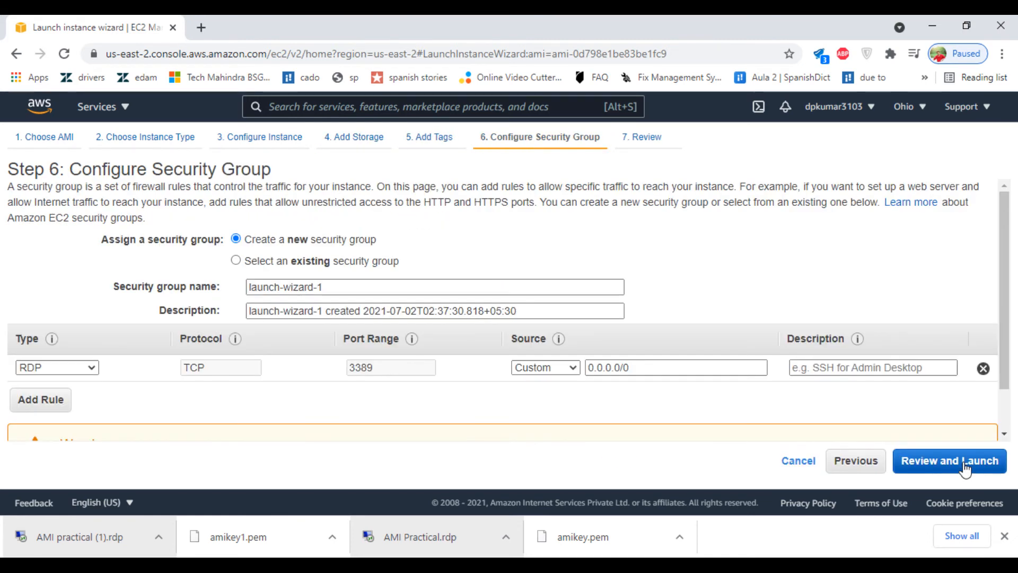
left_click(535, 366)
left_click(532, 395)
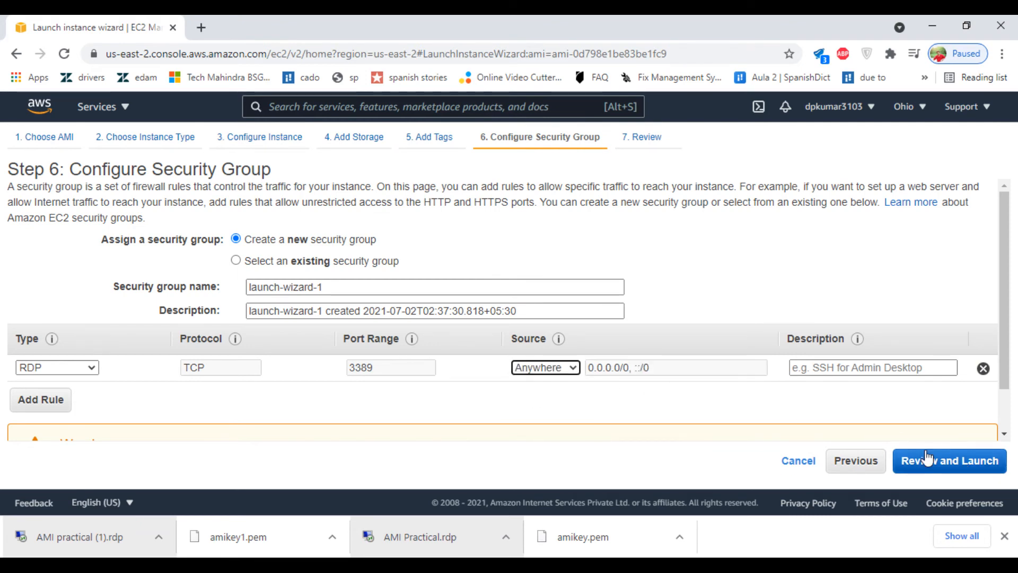
left_click(963, 461)
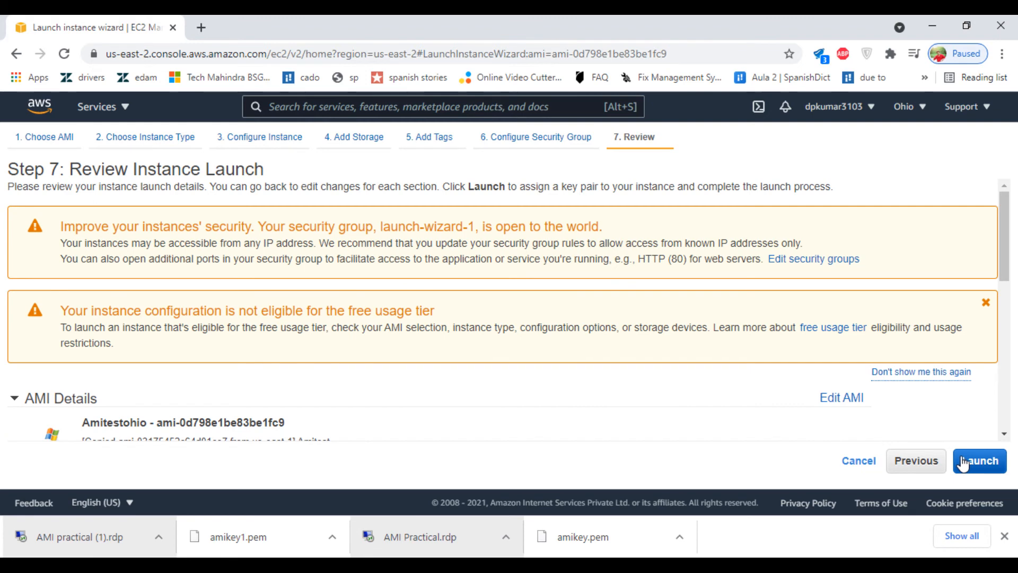
left_click(970, 462)
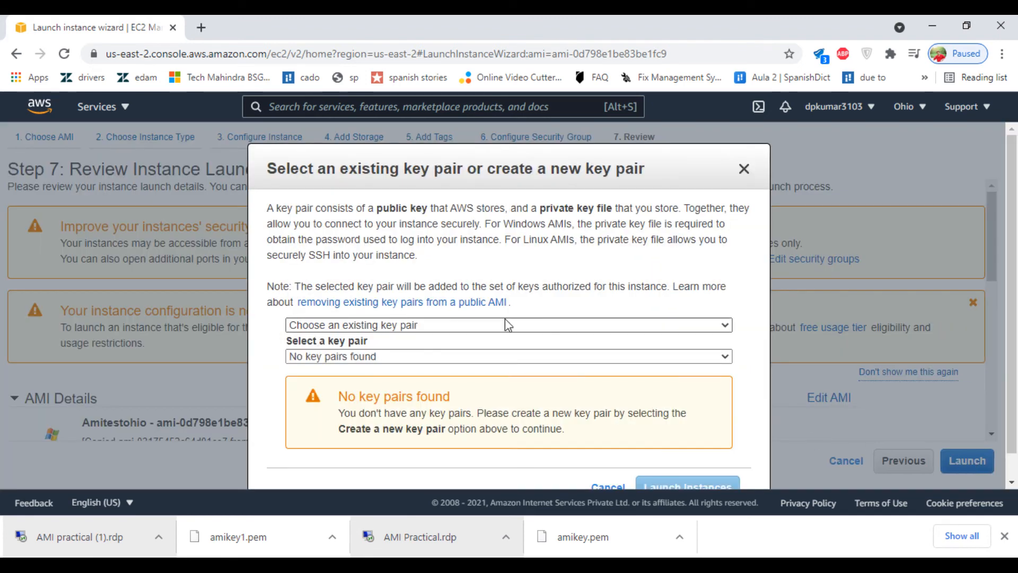
Step: Choose to create a new key pair named ami1
left_click(489, 326)
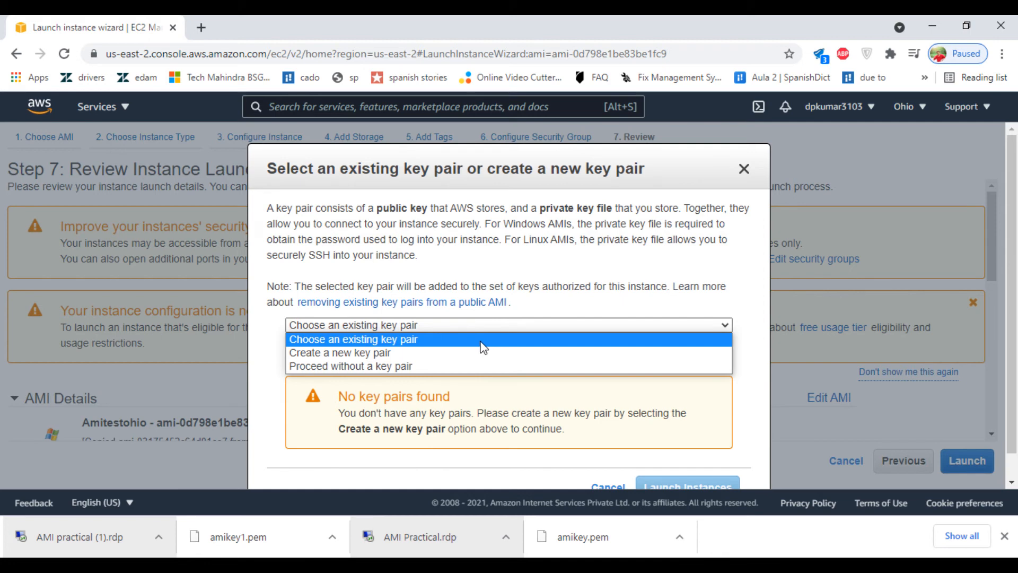
left_click(482, 345)
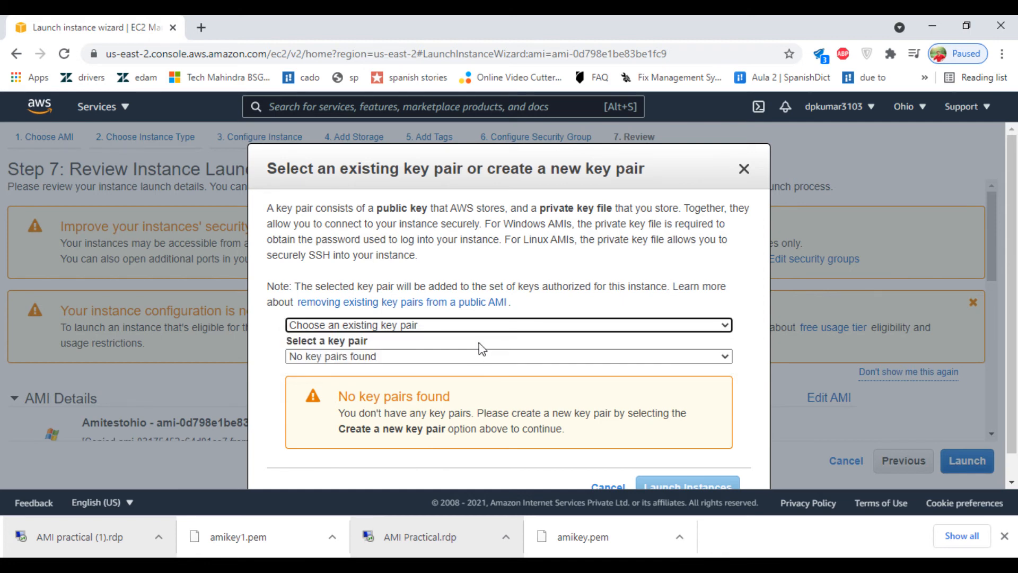
left_click(468, 356)
left_click(469, 357)
left_click(464, 325)
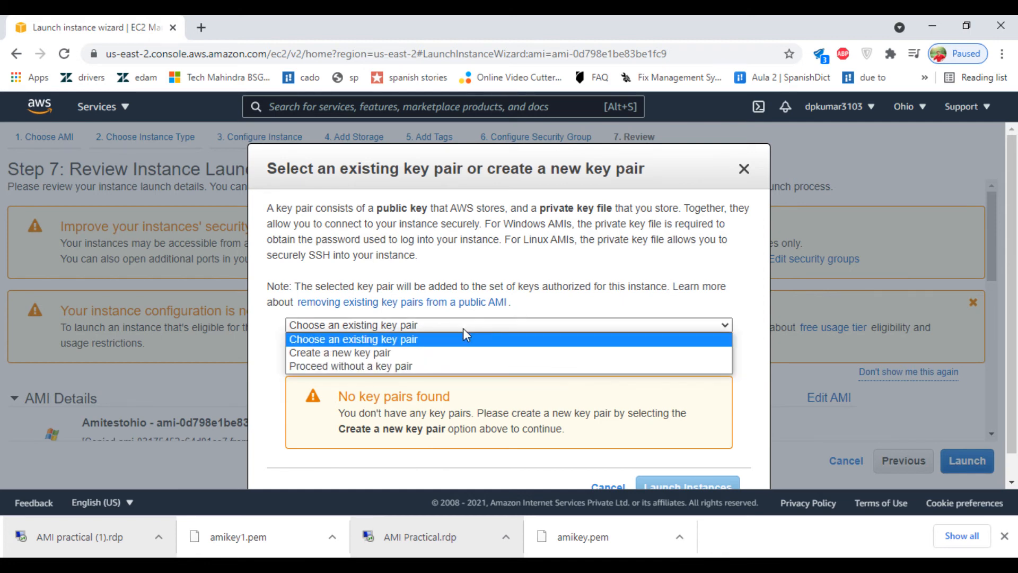
left_click(450, 351)
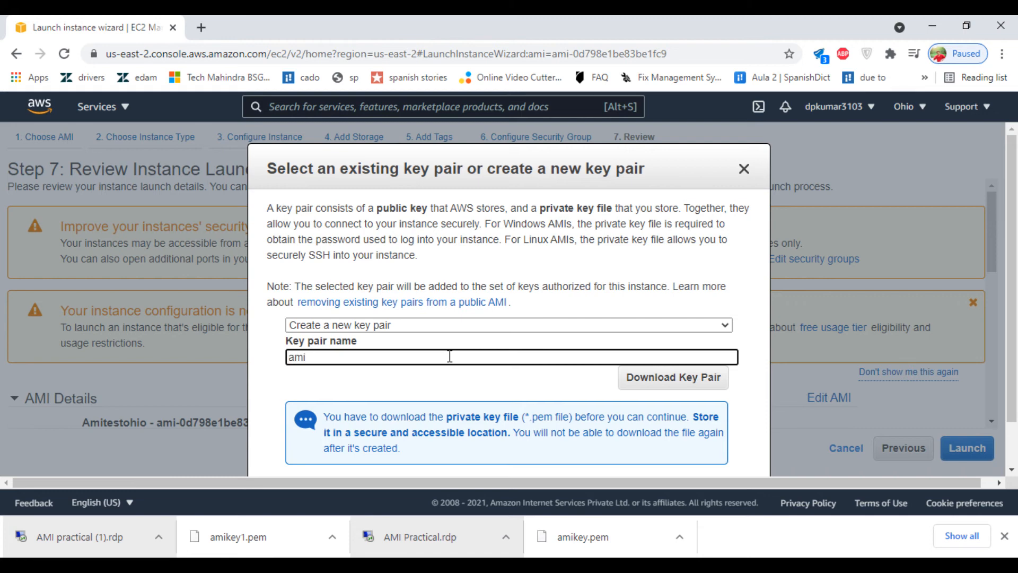
Step: Save the key pair as ami1.pem and launch the instance
left_click(681, 377)
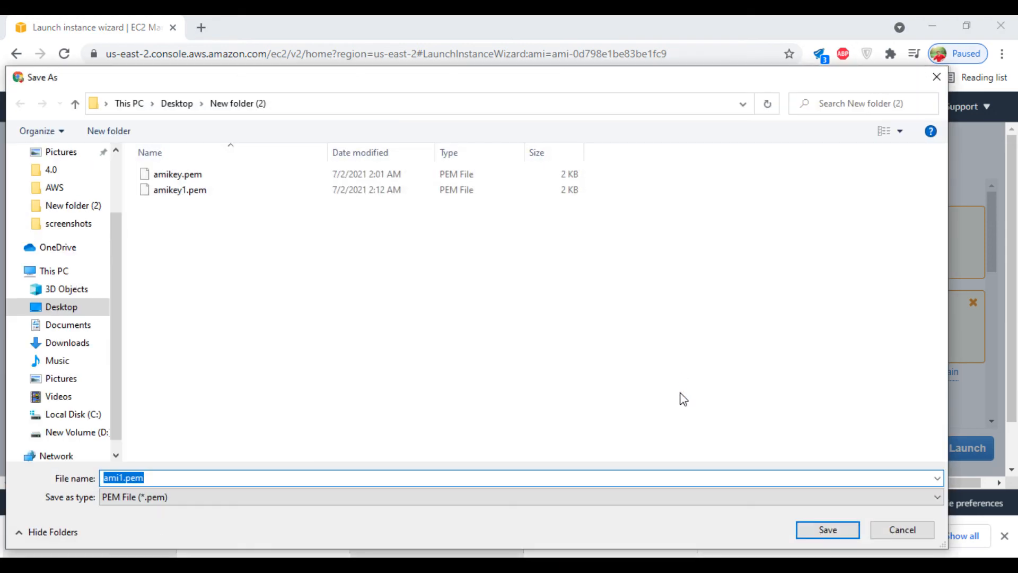
left_click(829, 529)
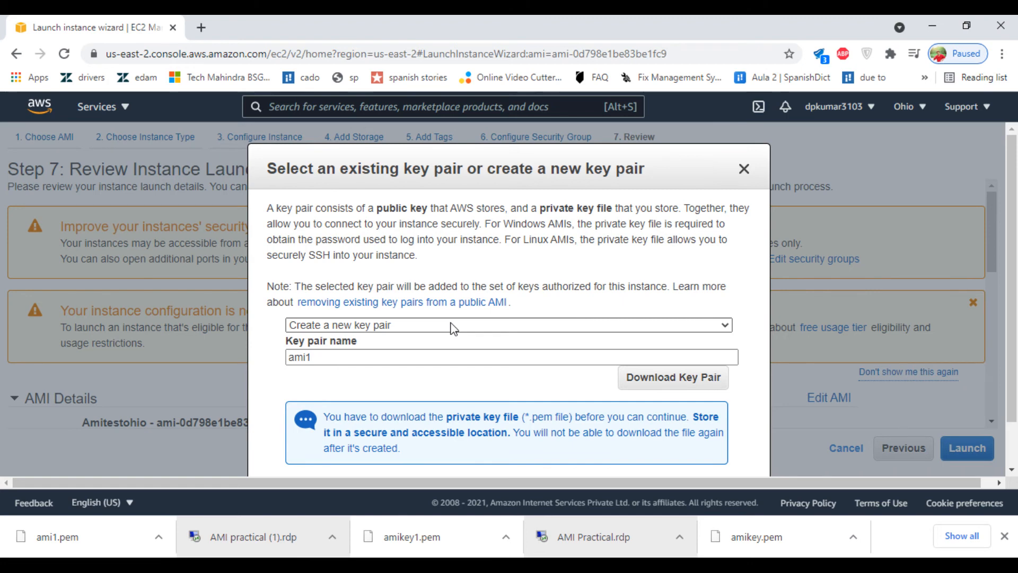
left_click(1004, 537)
left_click(685, 498)
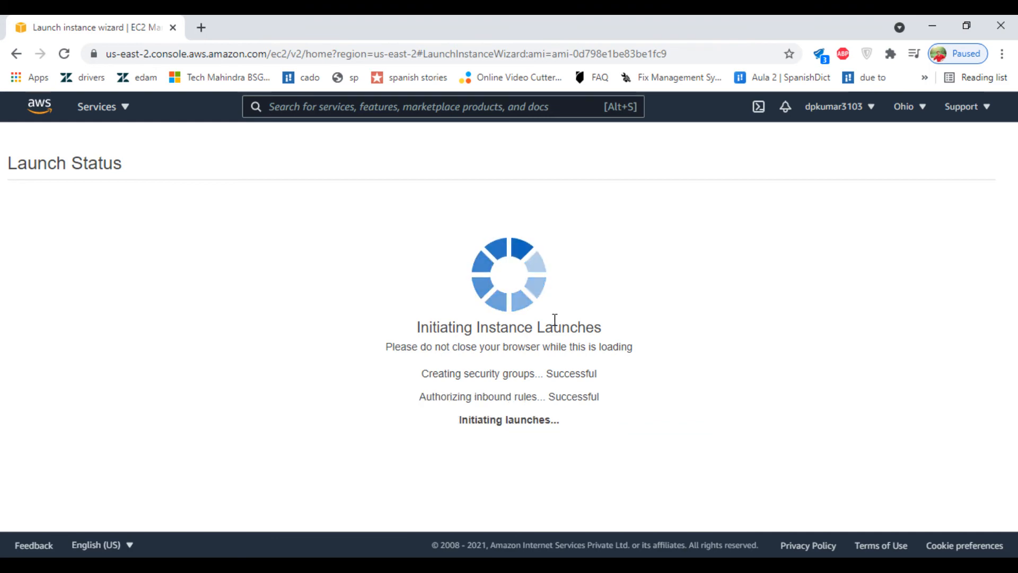
scroll(555, 326, "down", 3)
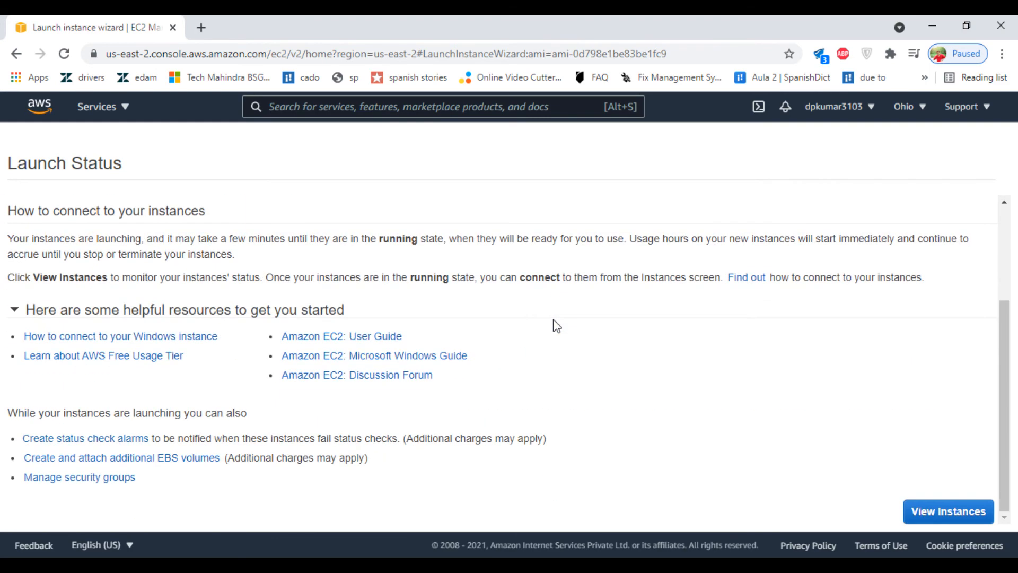
left_click(908, 504)
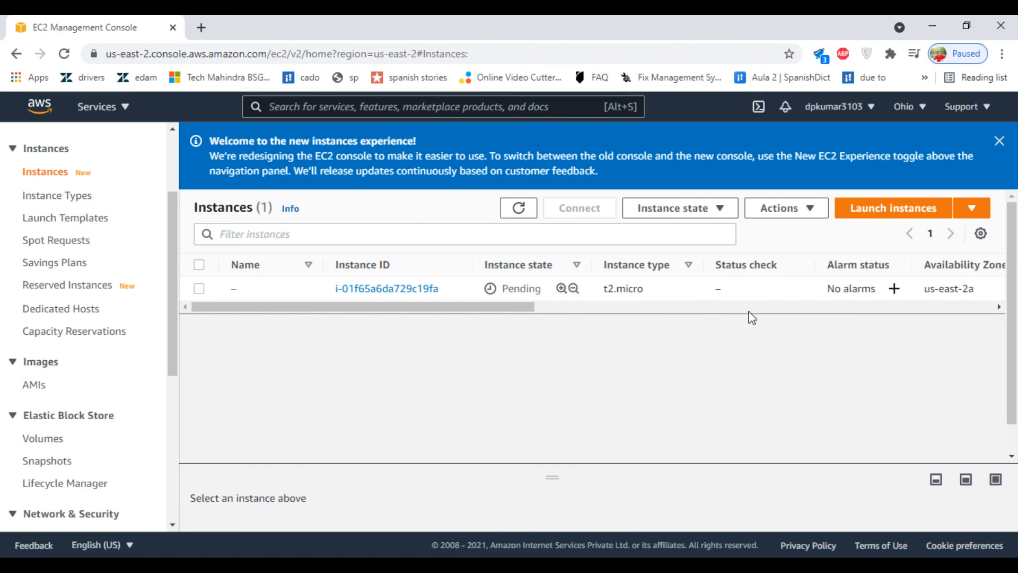
left_click(199, 289)
left_click(530, 210)
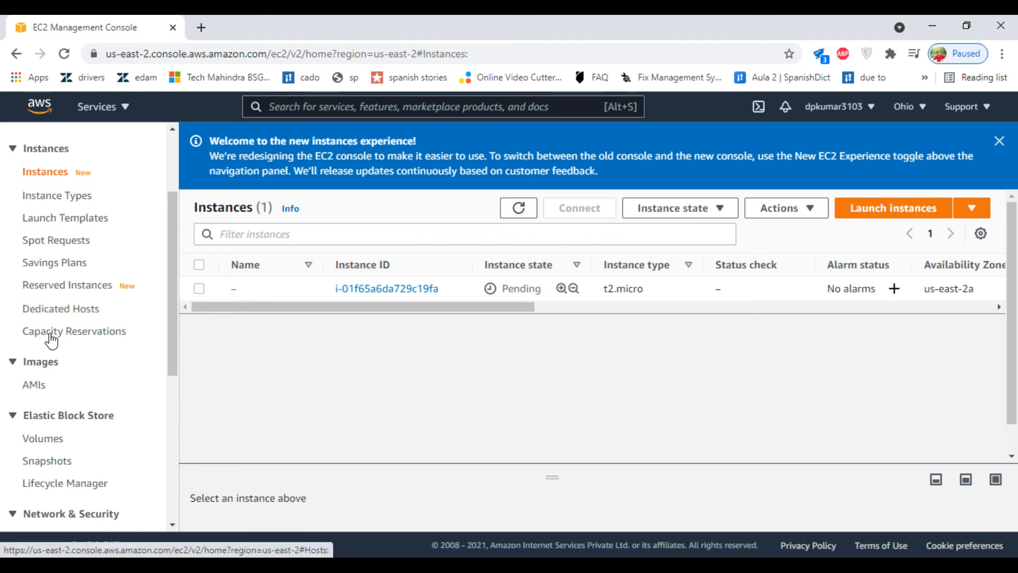
left_click(36, 387)
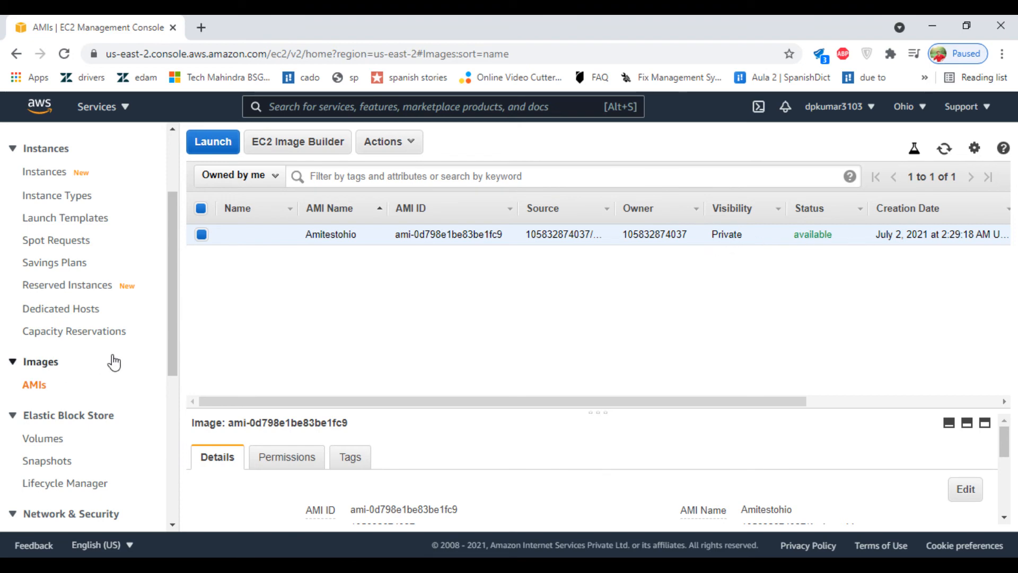
scroll(32, 370, "down", 2)
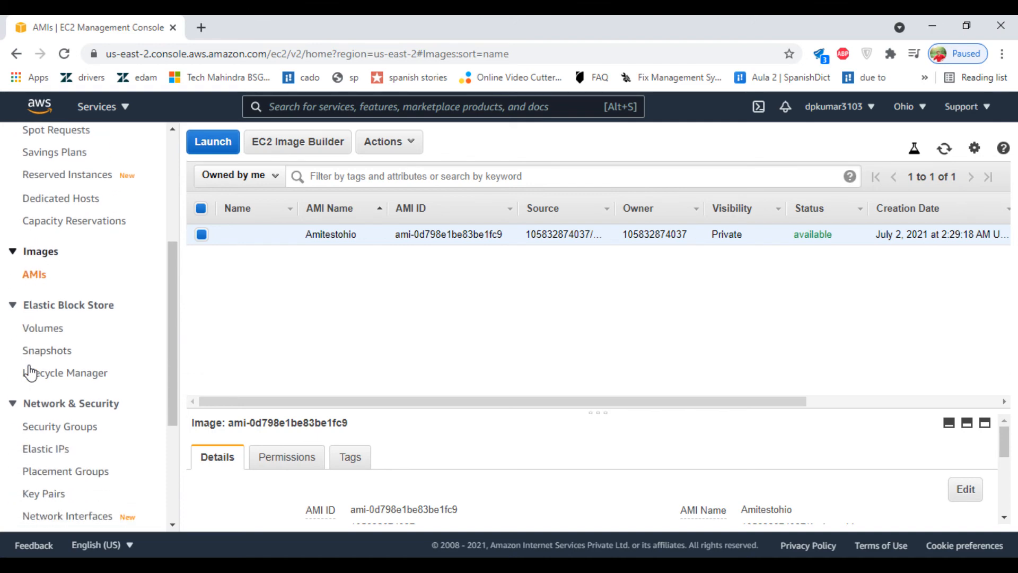
left_click(43, 332)
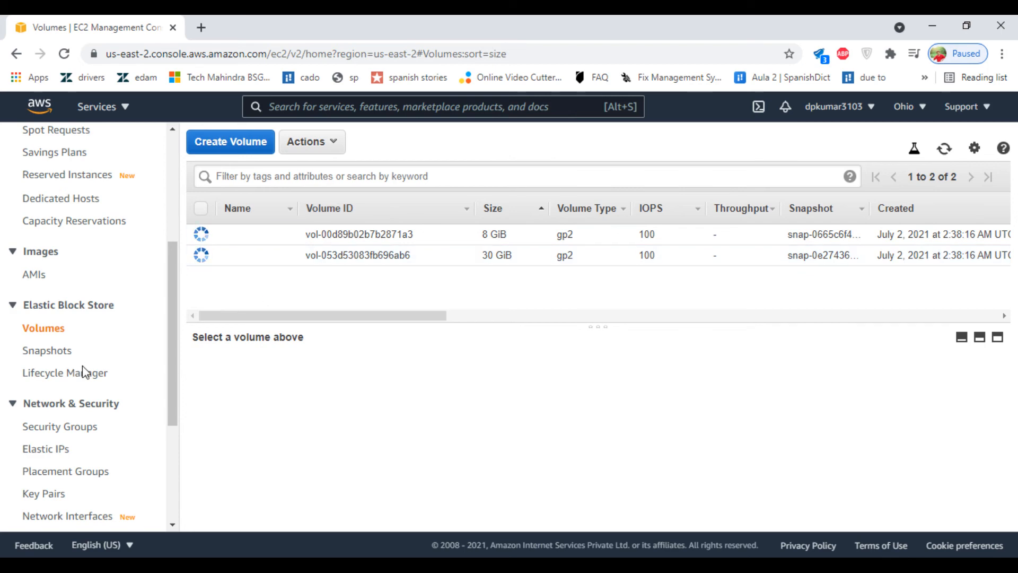
scroll(83, 366, "down", 2)
scroll(83, 366, "down", 3)
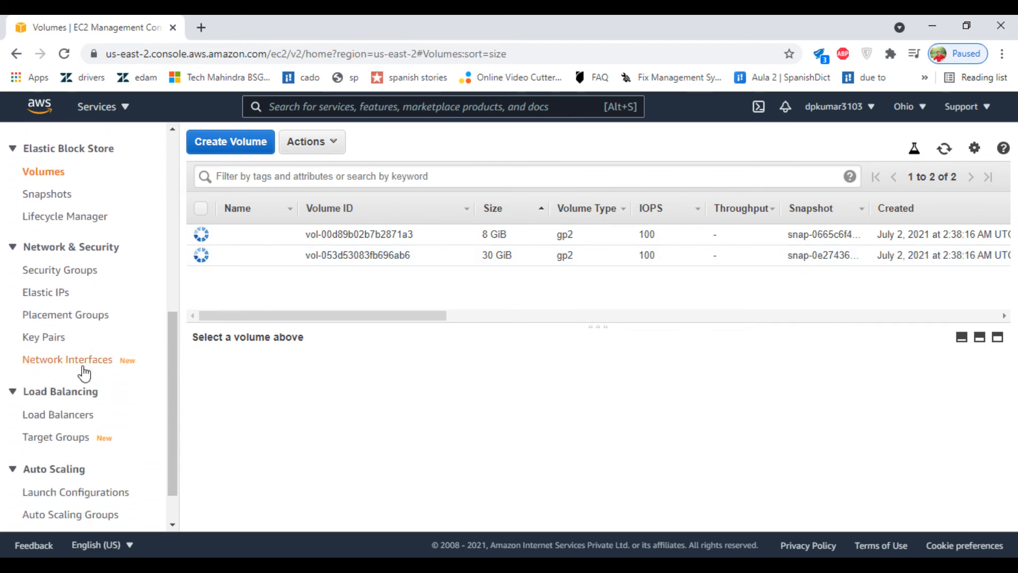
scroll(83, 365, "up", 10)
left_click(29, 298)
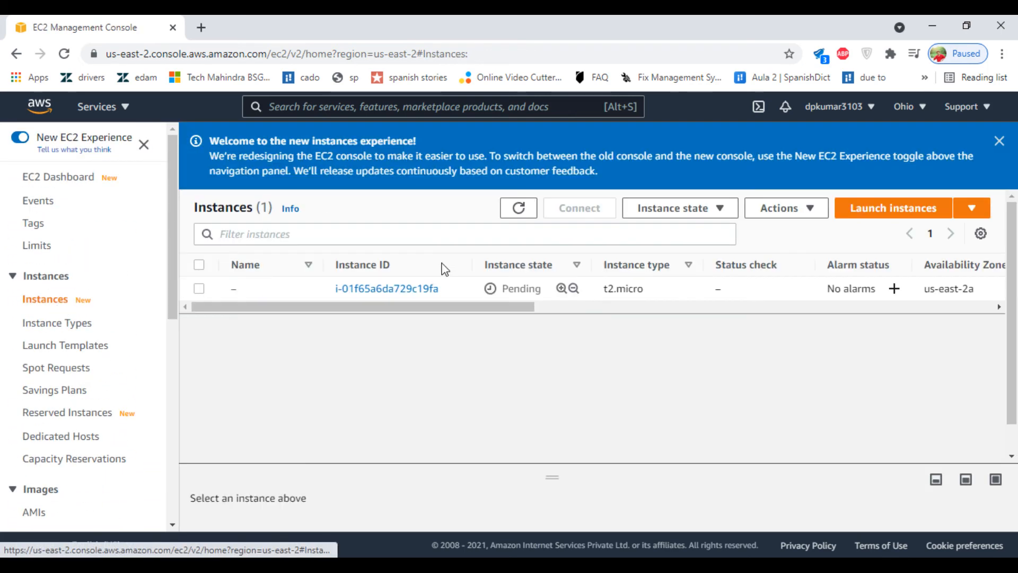
Step: Refresh until the Ohio instance is Running with 2/2 checks, then open its Connect page
left_click(199, 288)
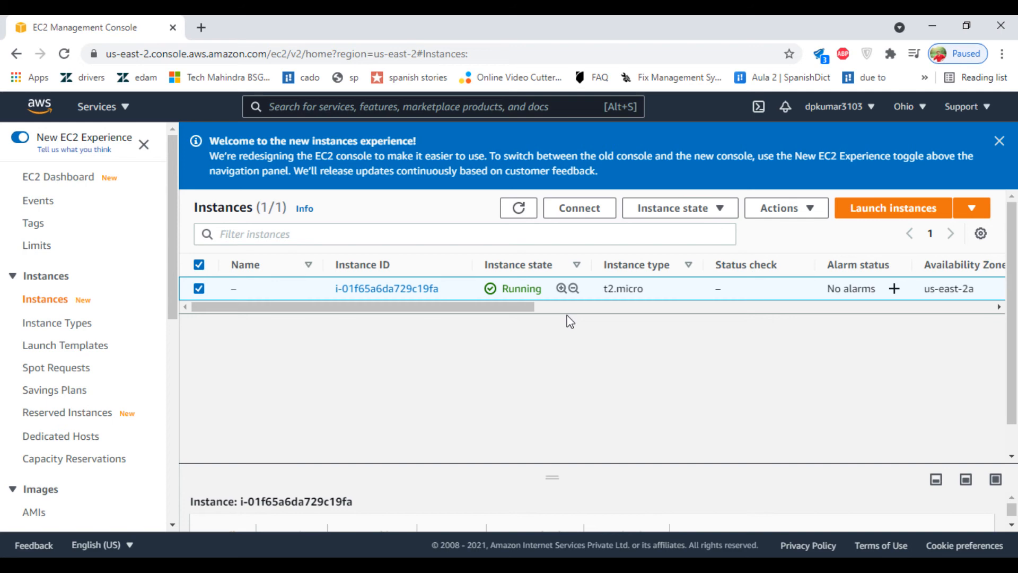
left_click(527, 212)
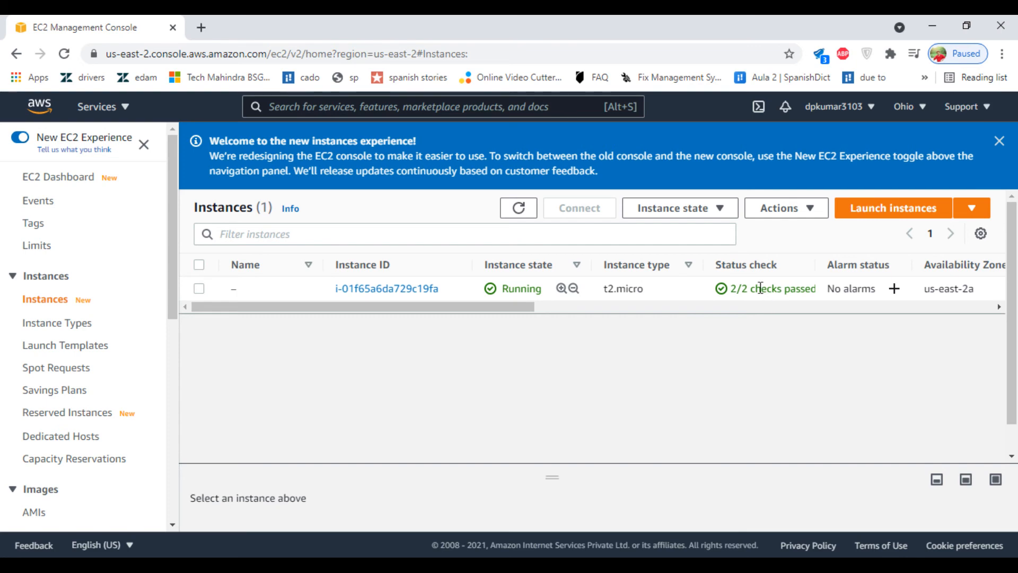
left_click(199, 289)
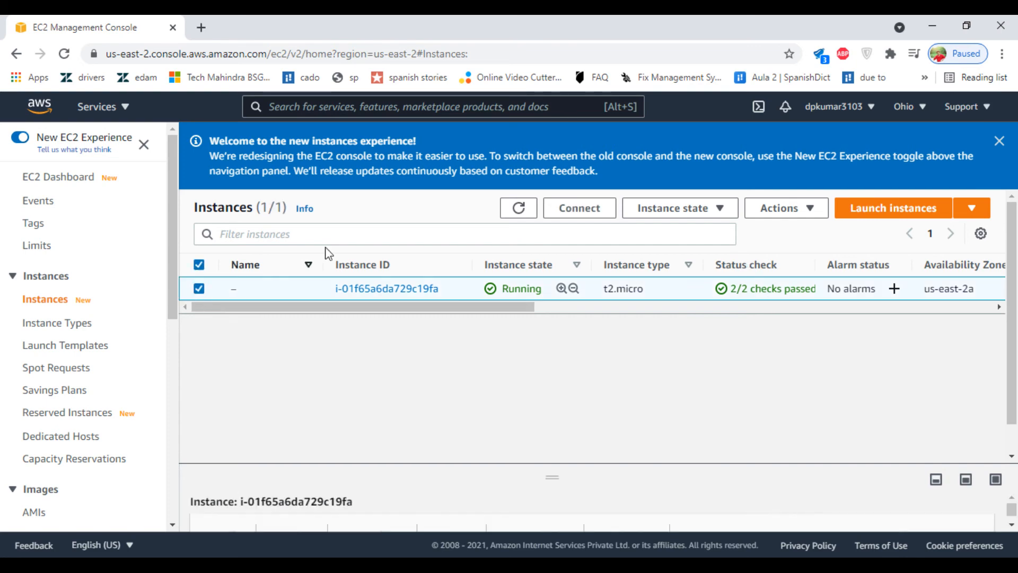
left_click(580, 208)
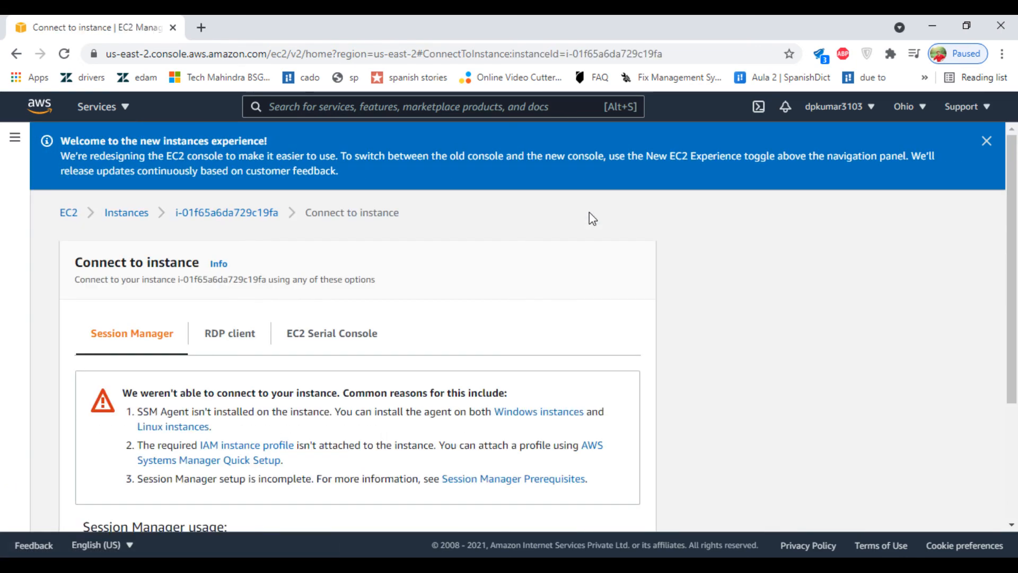
Step: Save the Ohio instance's .rdp file, request its Windows password, and go back to Instances
left_click(218, 342)
scroll(415, 302, "down", 3)
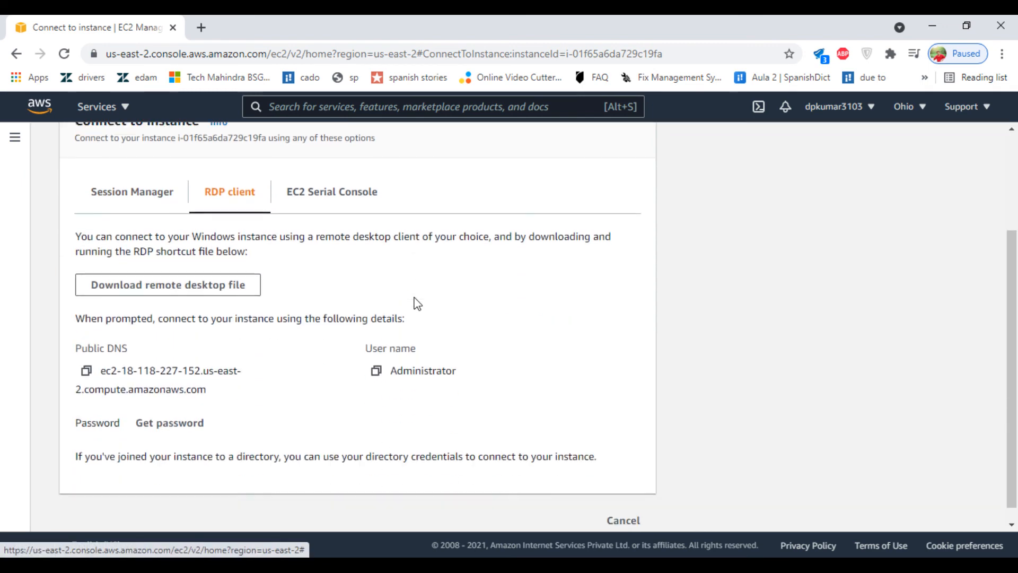
left_click(203, 278)
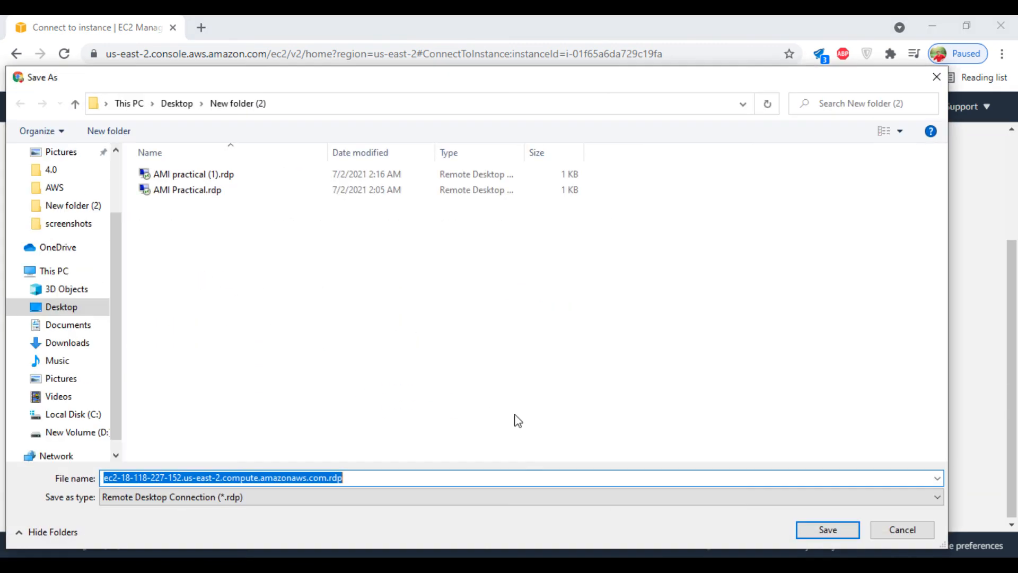
left_click(827, 530)
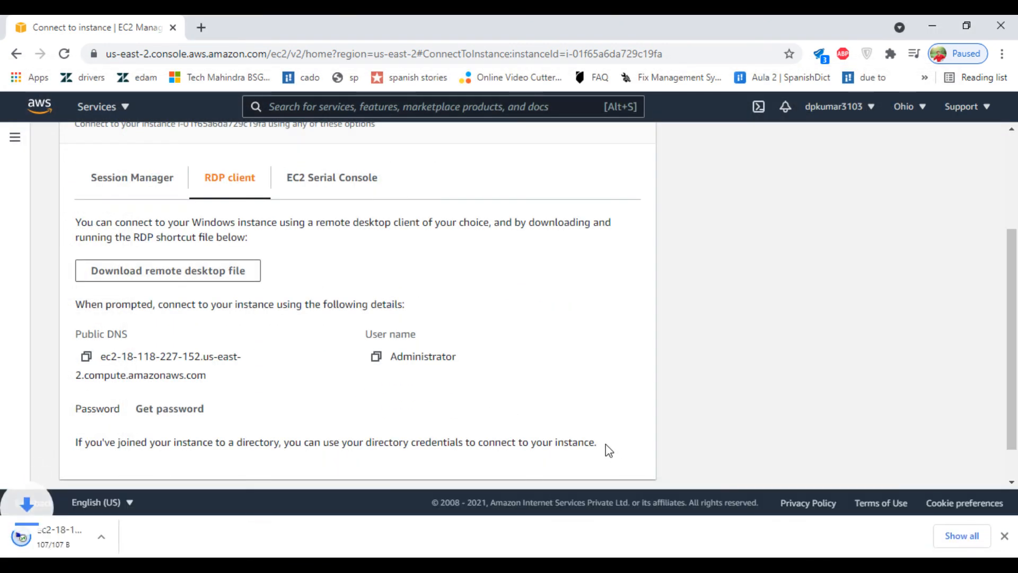
left_click(157, 415)
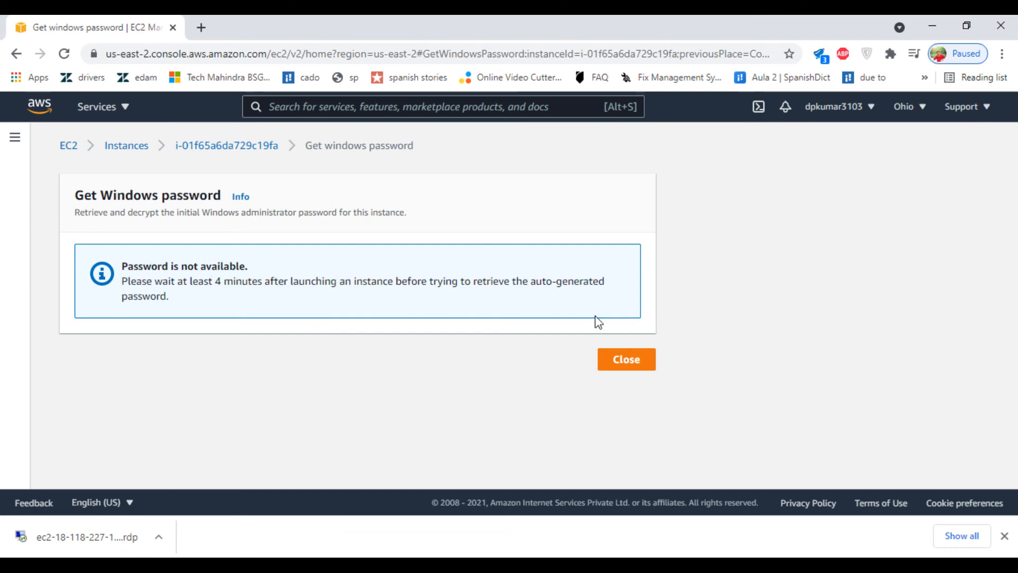
left_click(635, 364)
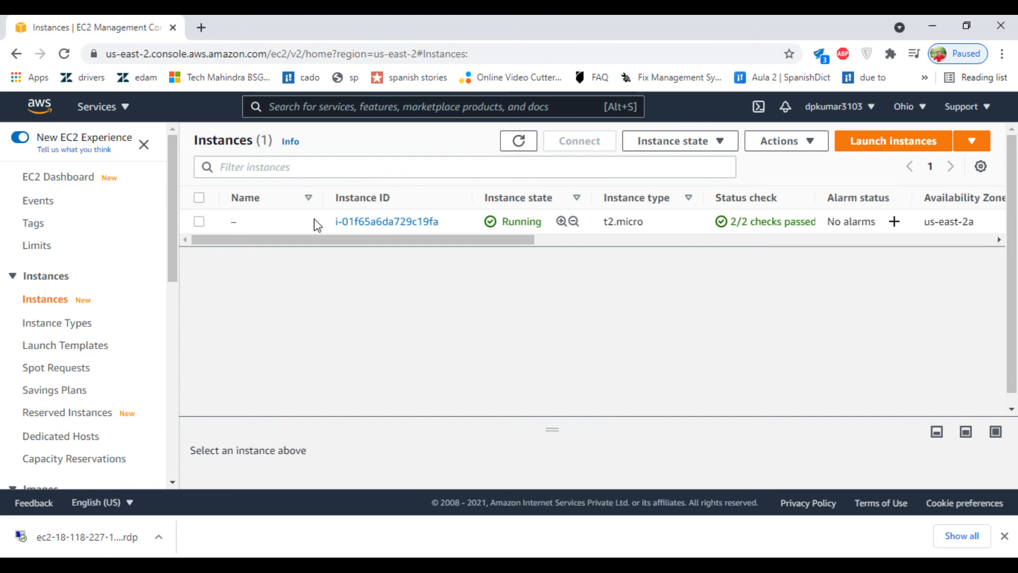
Step: Copy the saved Administrator password from the Notepad notes
left_click(687, 556)
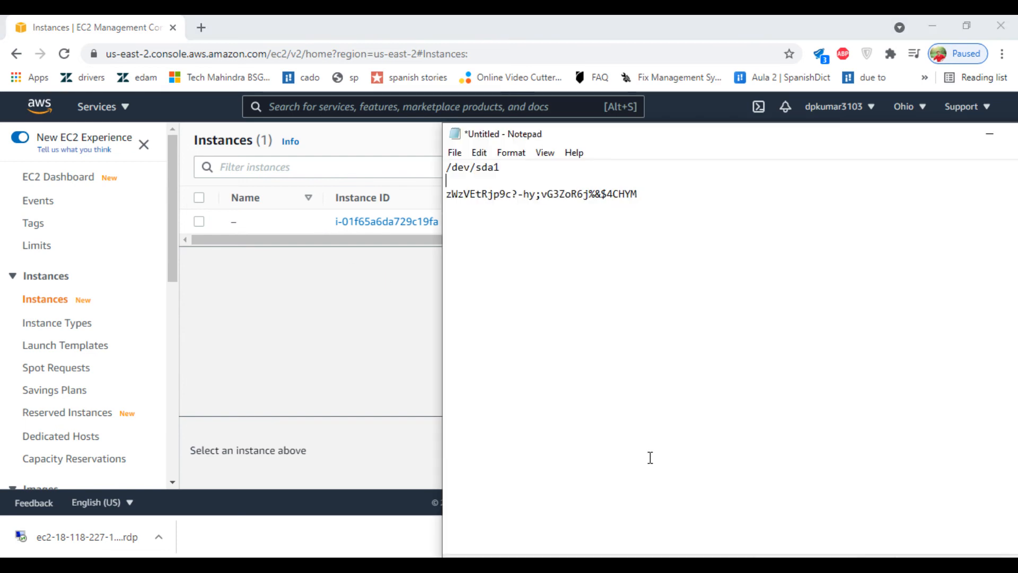
left_click_drag(643, 195, 450, 197)
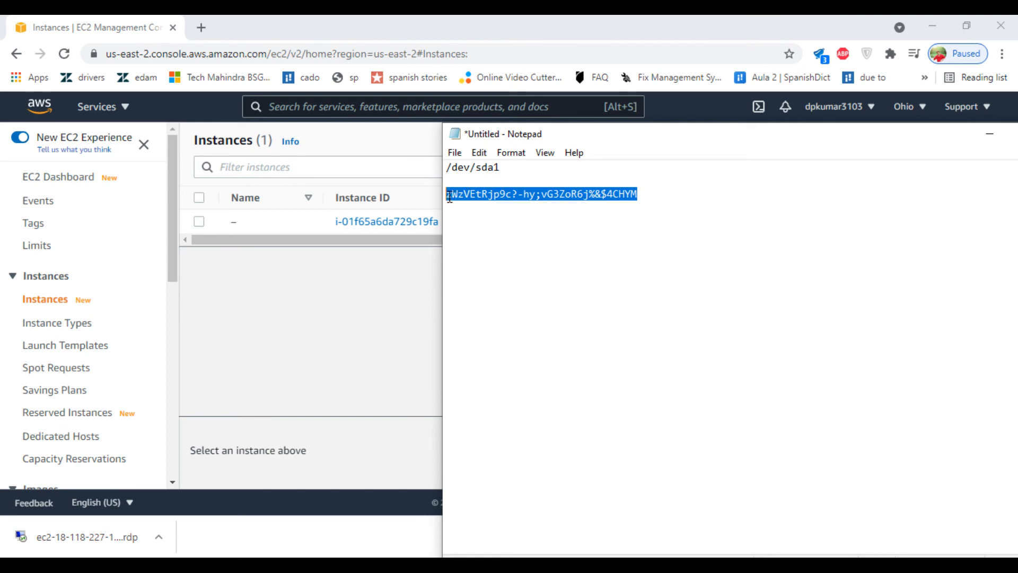
left_click(322, 338)
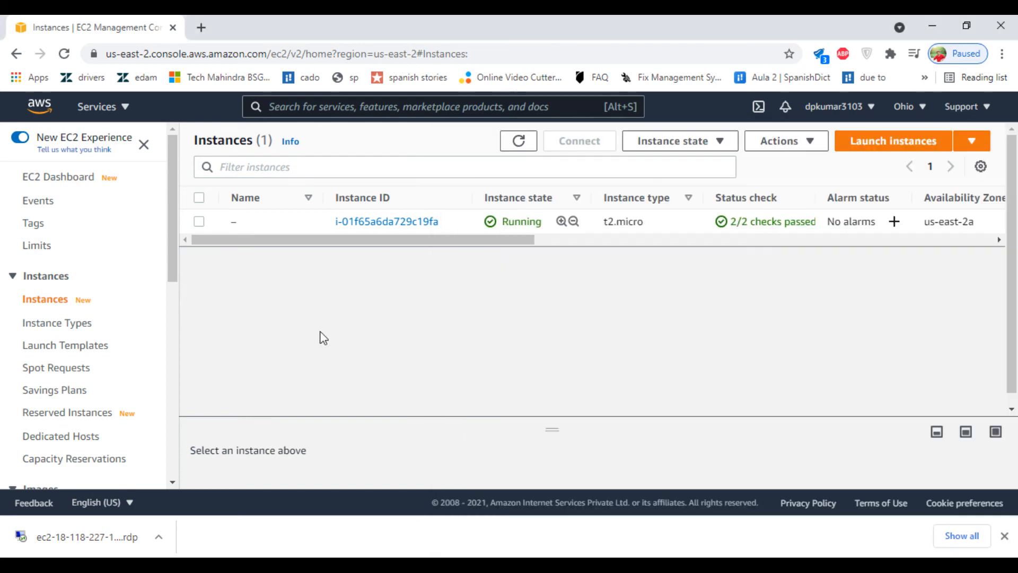
Step: Connect with the downloaded .rdp file using the pasted Administrator password and accept the certificate
left_click(115, 537)
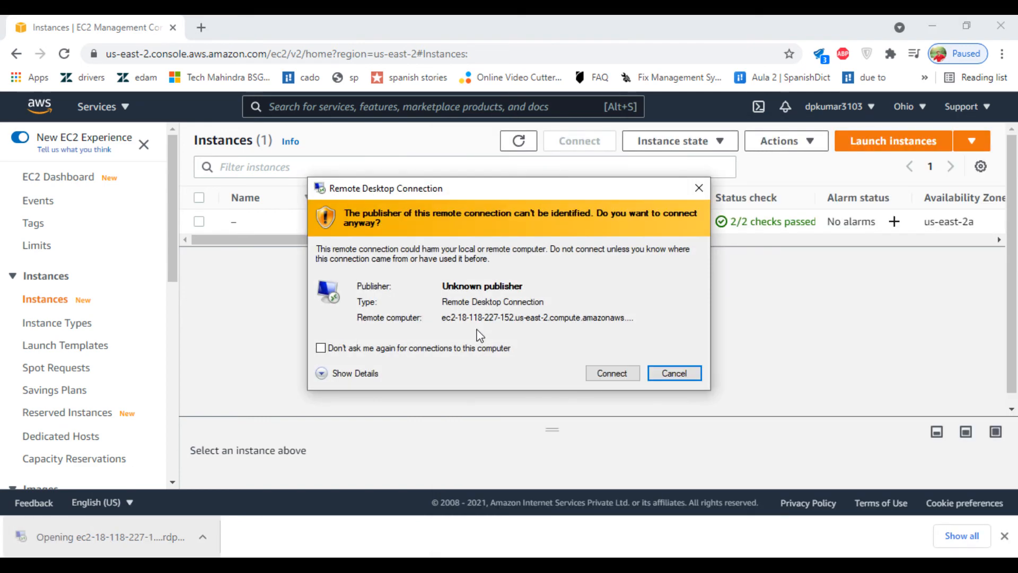
left_click(600, 371)
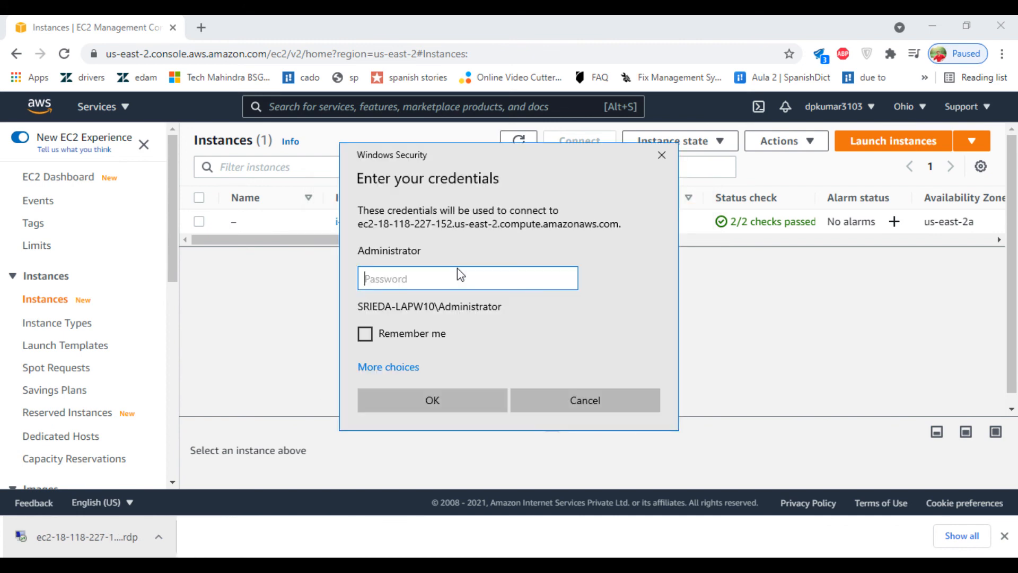
key("ctrl+v")
left_click(448, 396)
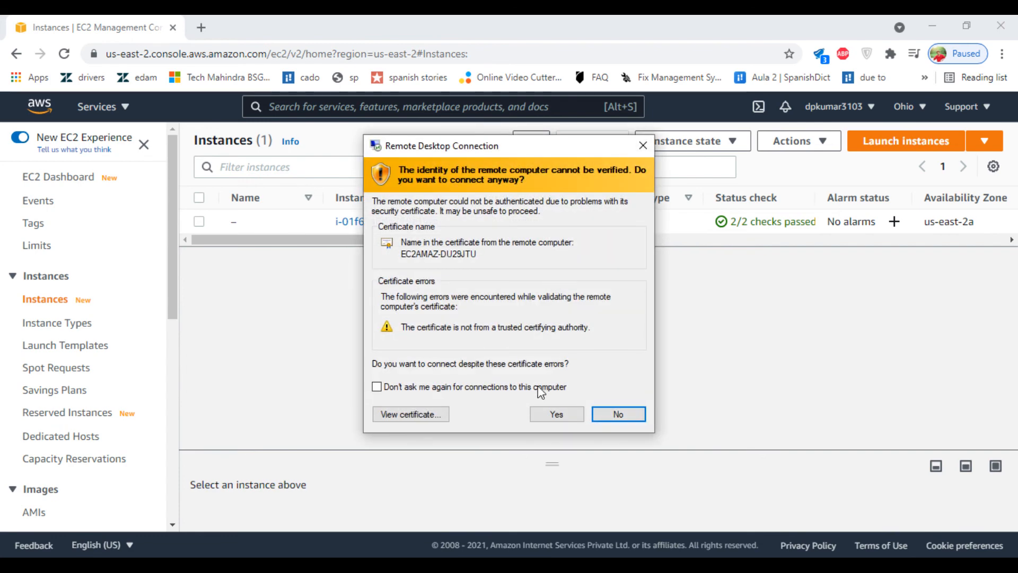
left_click(555, 414)
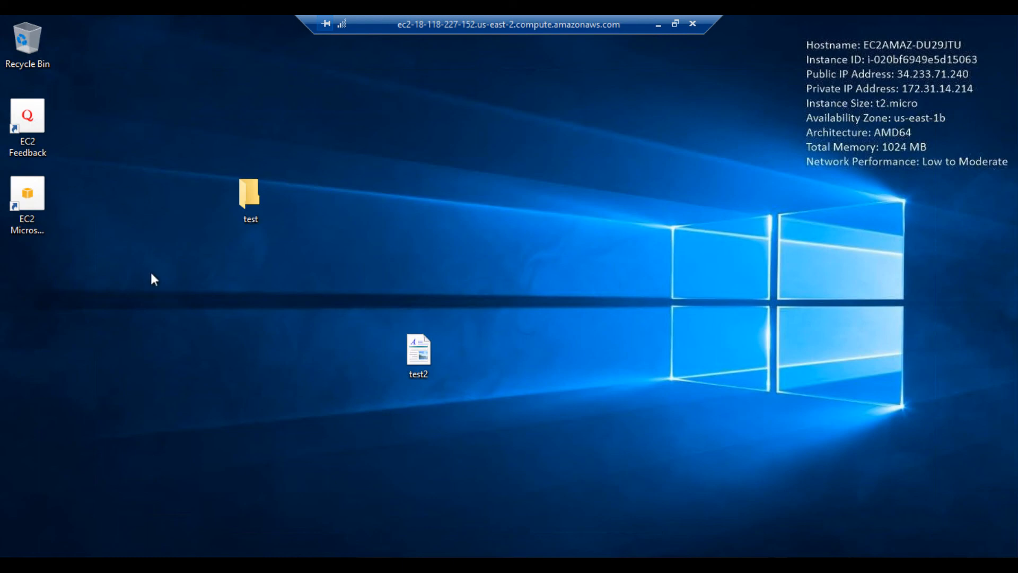
Step: Decline network discovery on the remote desktop's Networks prompt
left_click_drag(145, 279, 214, 432)
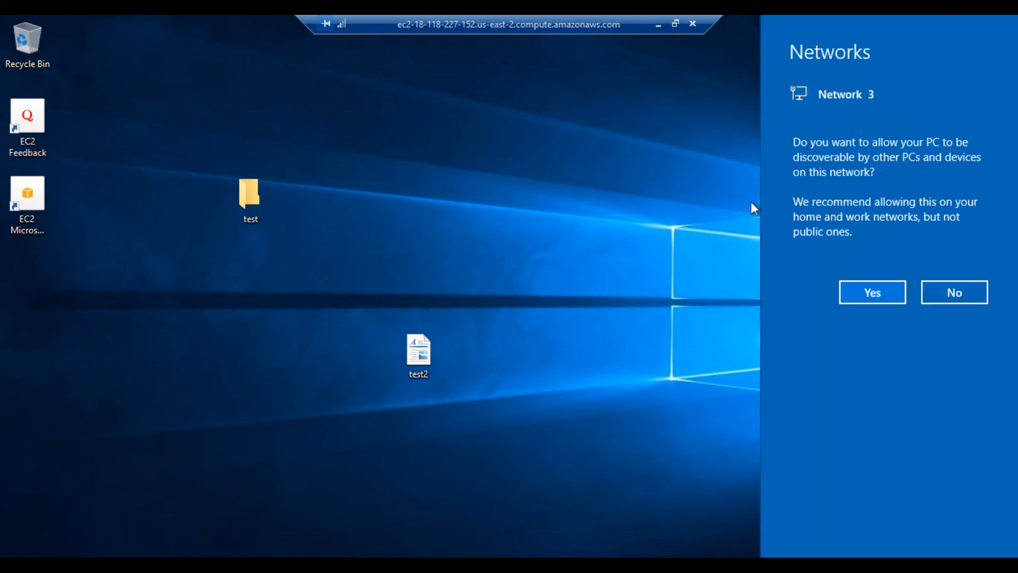
left_click(952, 293)
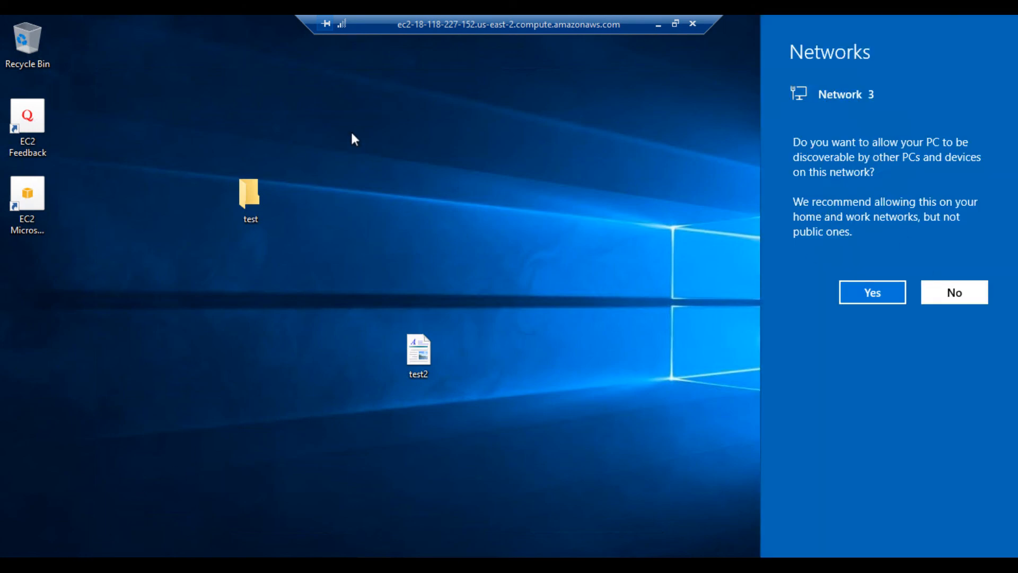
left_click_drag(87, 106, 117, 234)
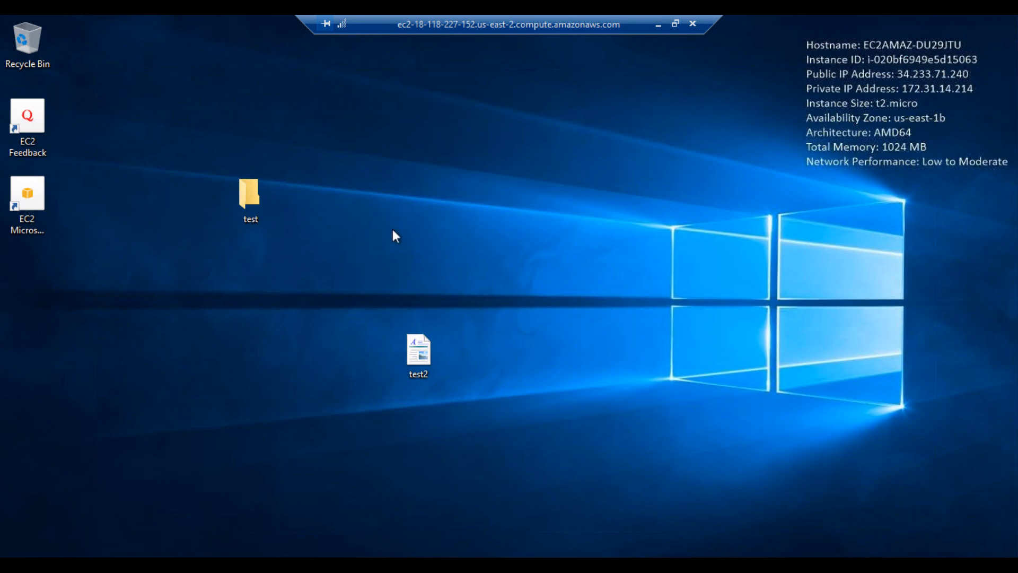
Step: Check that New Volume (D:) holds the three rich text documents, then end the remote session
key("super+e")
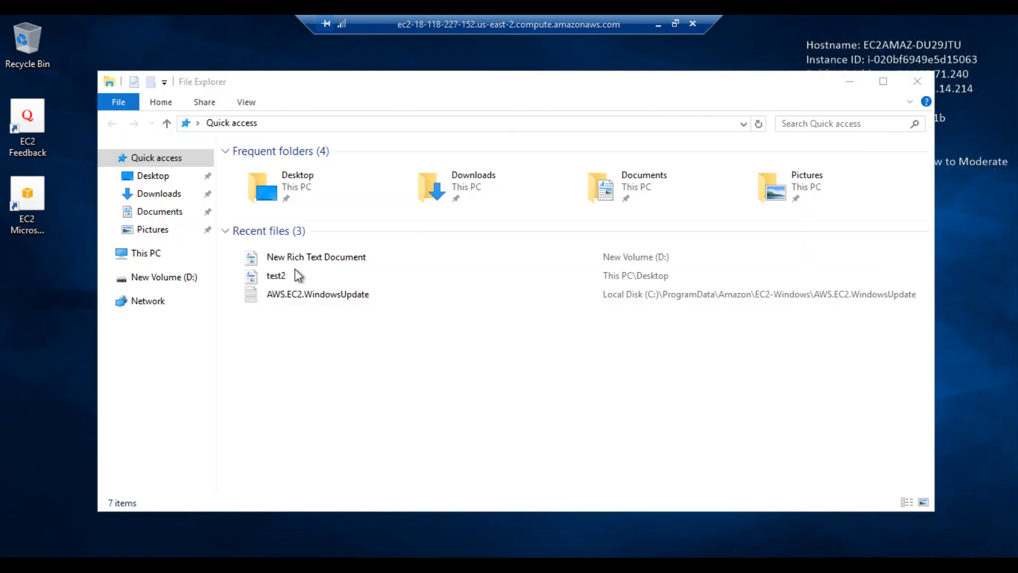
left_click(152, 276)
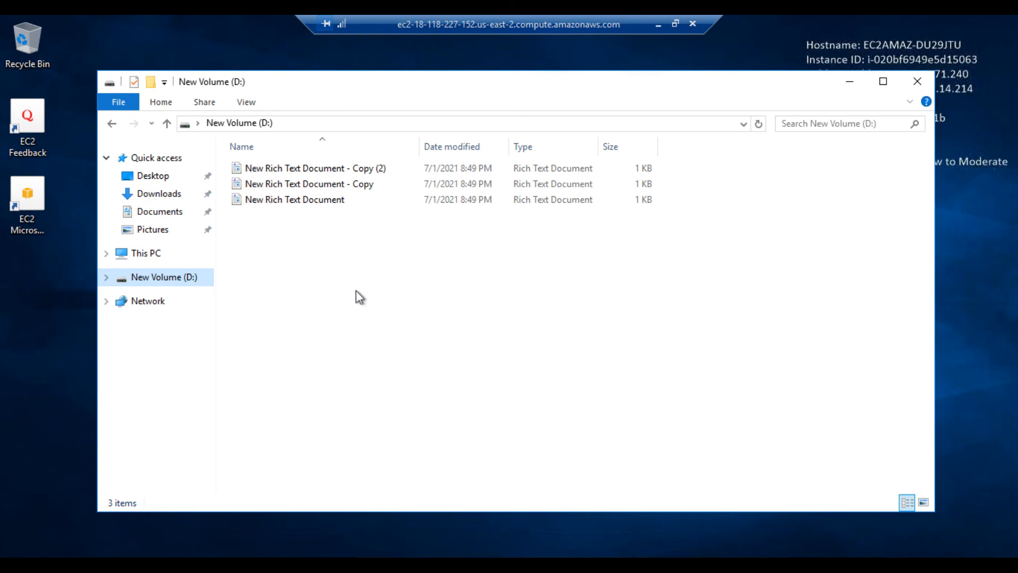
left_click(921, 83)
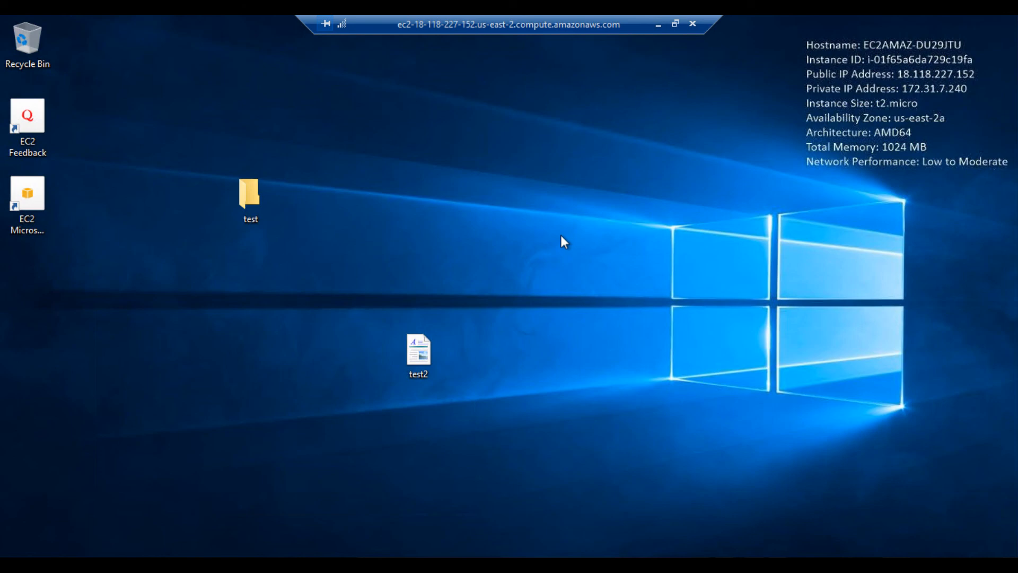
left_click(692, 23)
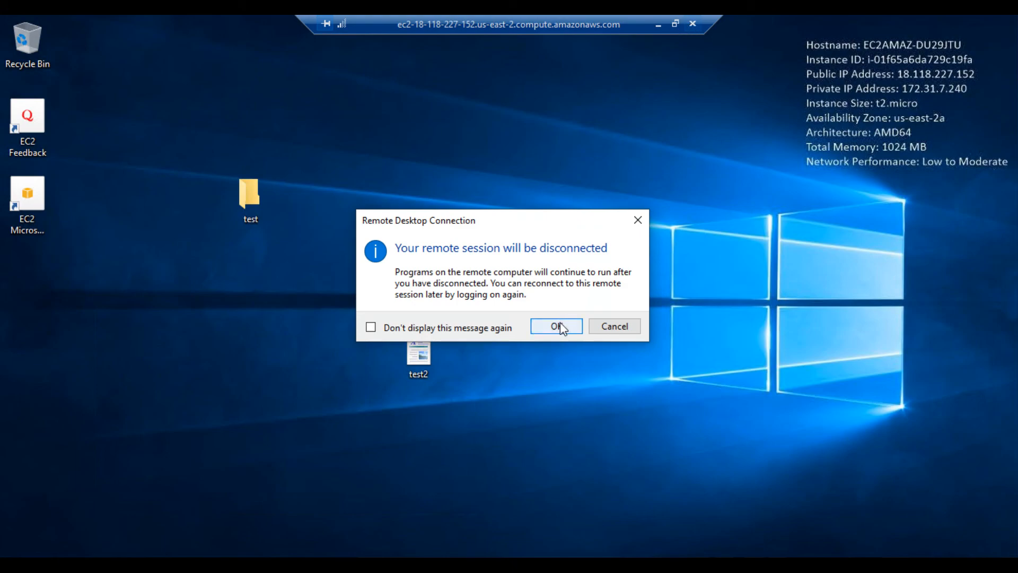
Step: Confirm the RDP disconnect, then terminate the Ohio t2.micro instance launched from Amitestohio
left_click(556, 325)
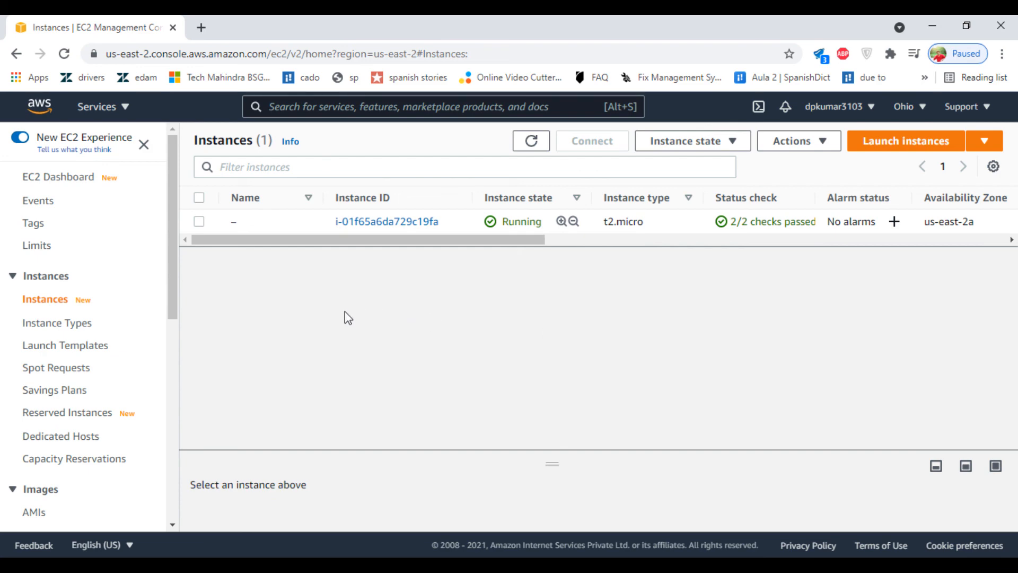
left_click(198, 222)
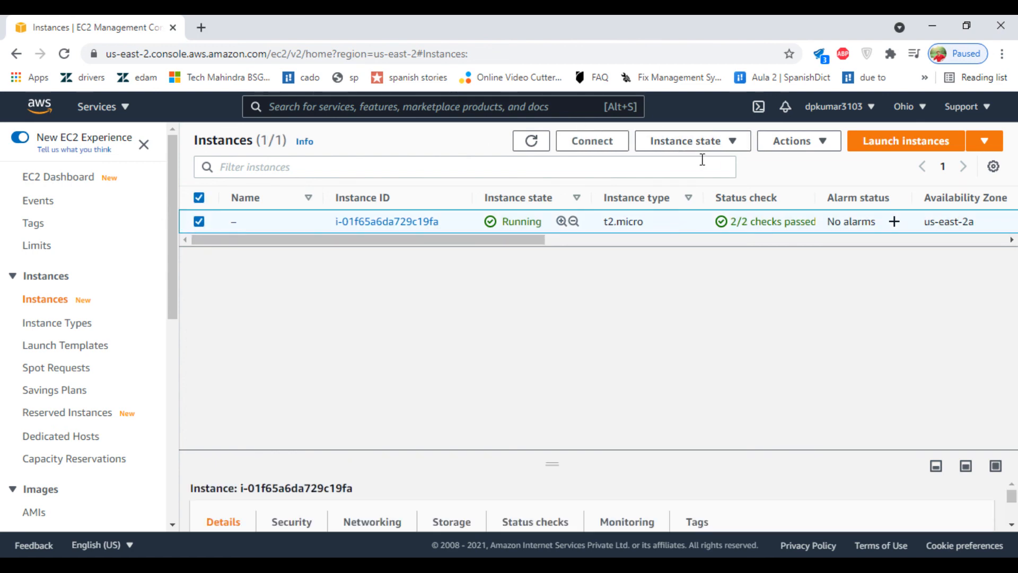
left_click(705, 141)
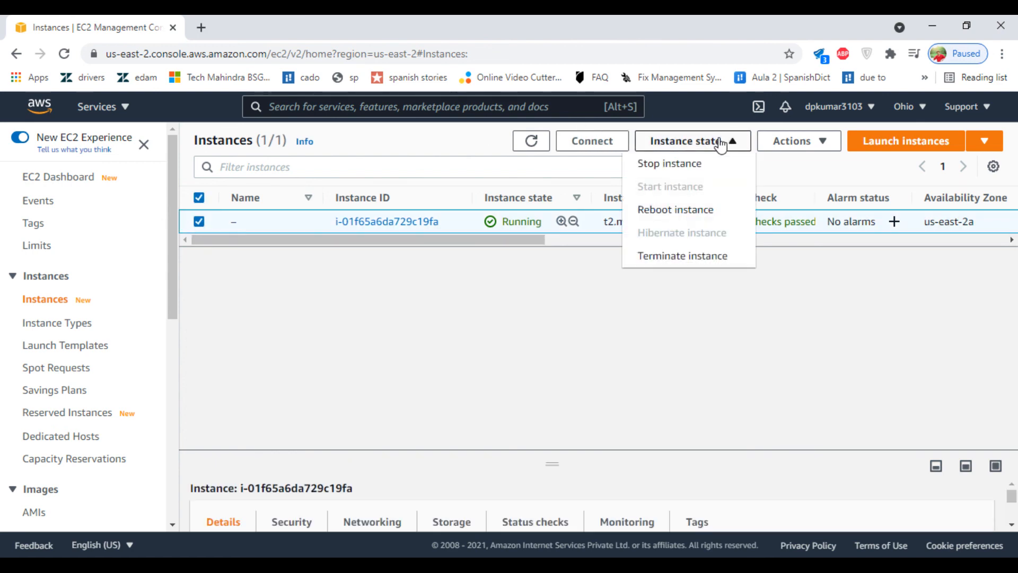
left_click(675, 257)
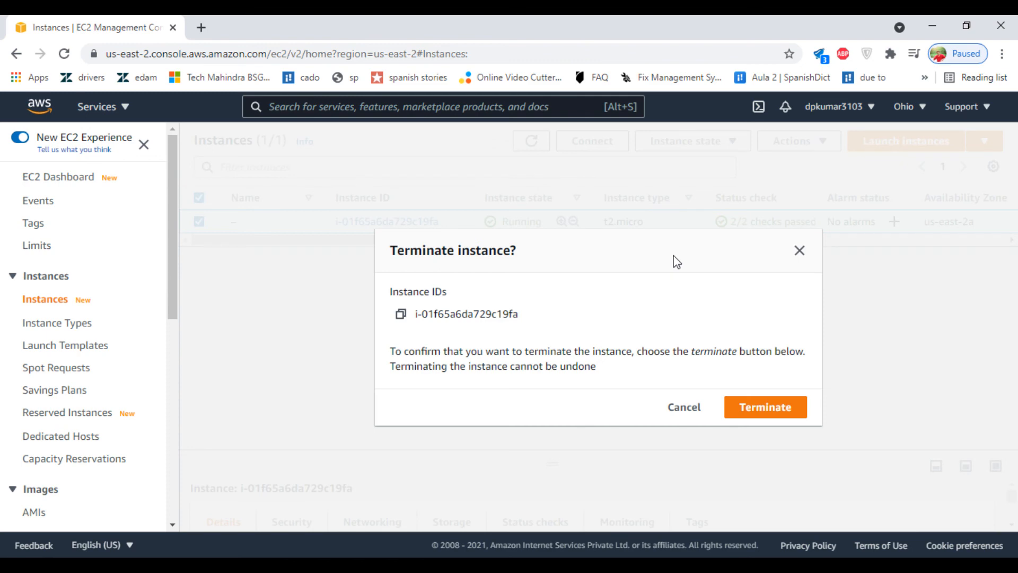
left_click(770, 410)
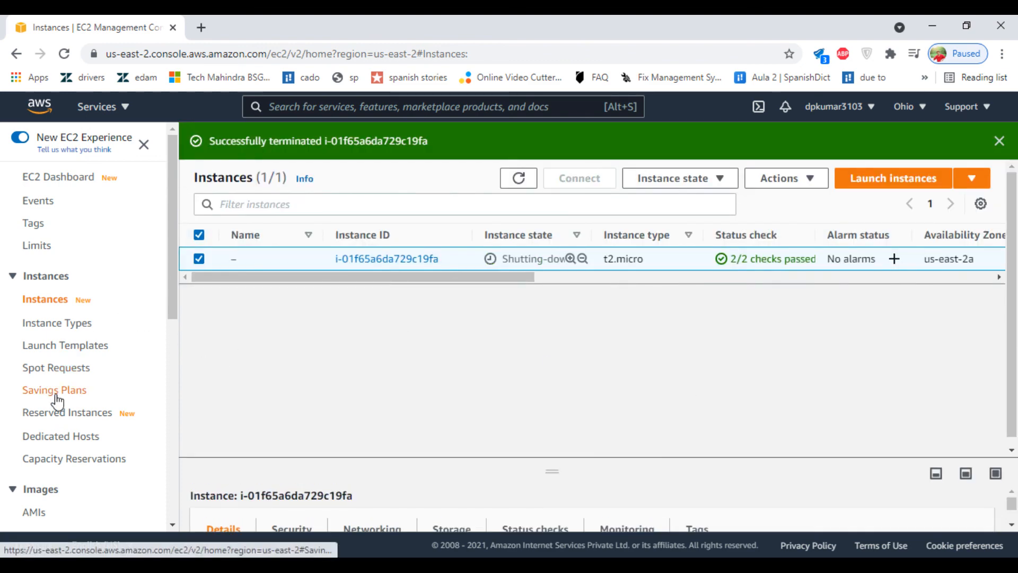
scroll(54, 393, "down", 3)
Step: Deregister the Amitestohio AMI, leaving no owned AMIs in Ohio
left_click(32, 368)
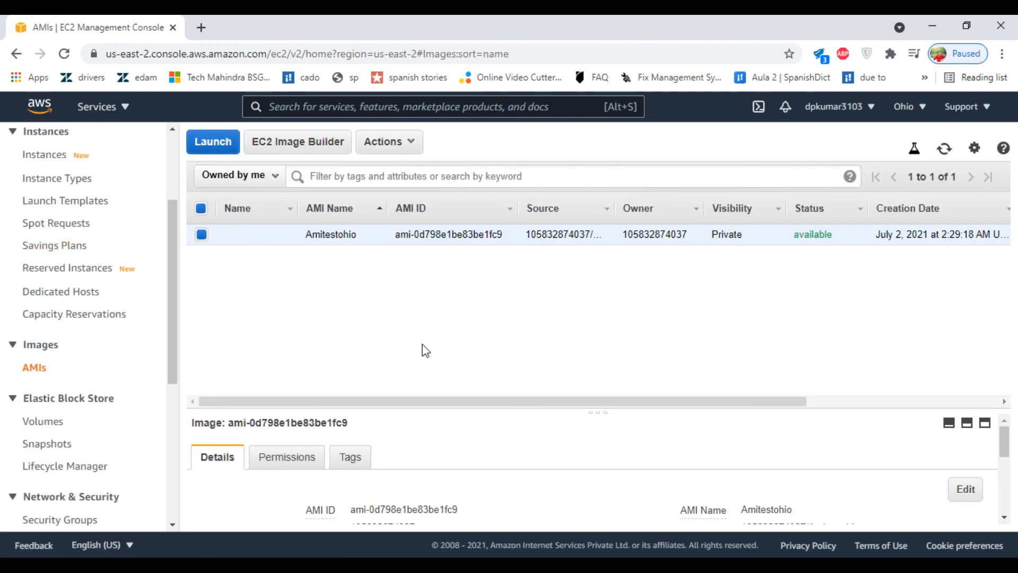
left_click(383, 148)
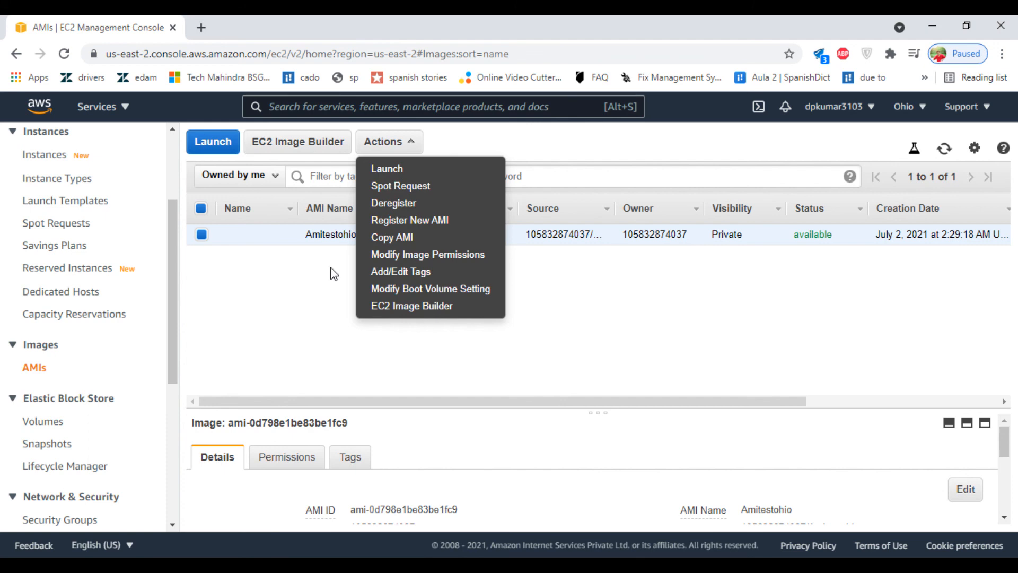
left_click(394, 204)
left_click(671, 384)
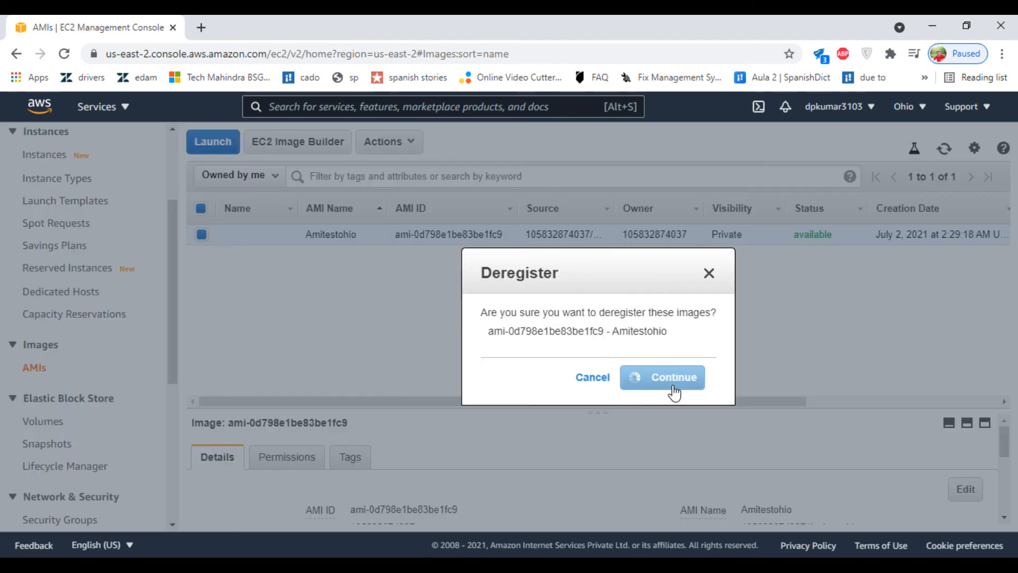
left_click(53, 422)
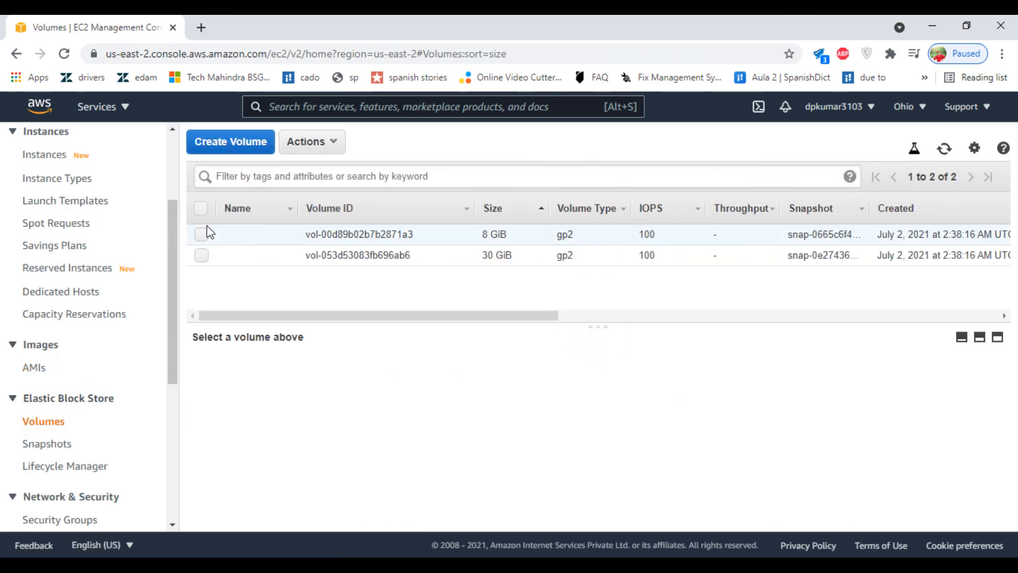
Step: Delete the Ohio 8 GiB and 30 GiB volumes, dismiss the error, and refresh to confirm none remain
left_click(945, 149)
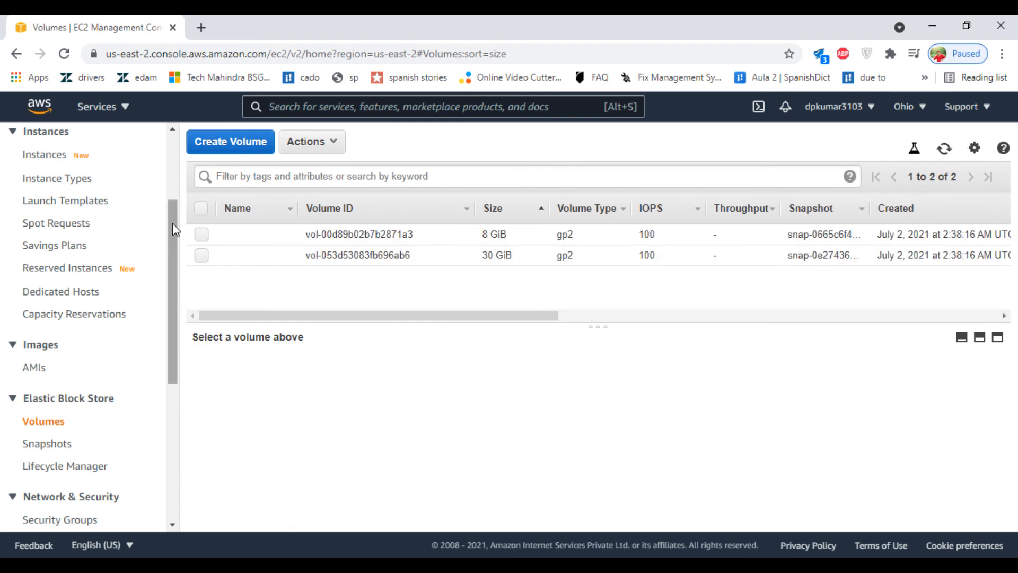
left_click(200, 208)
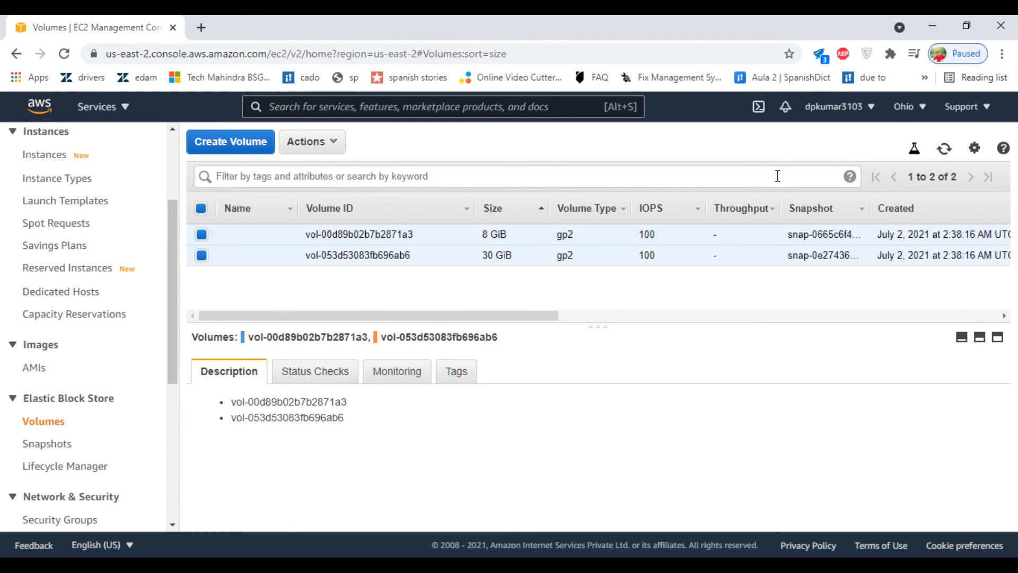
left_click(315, 139)
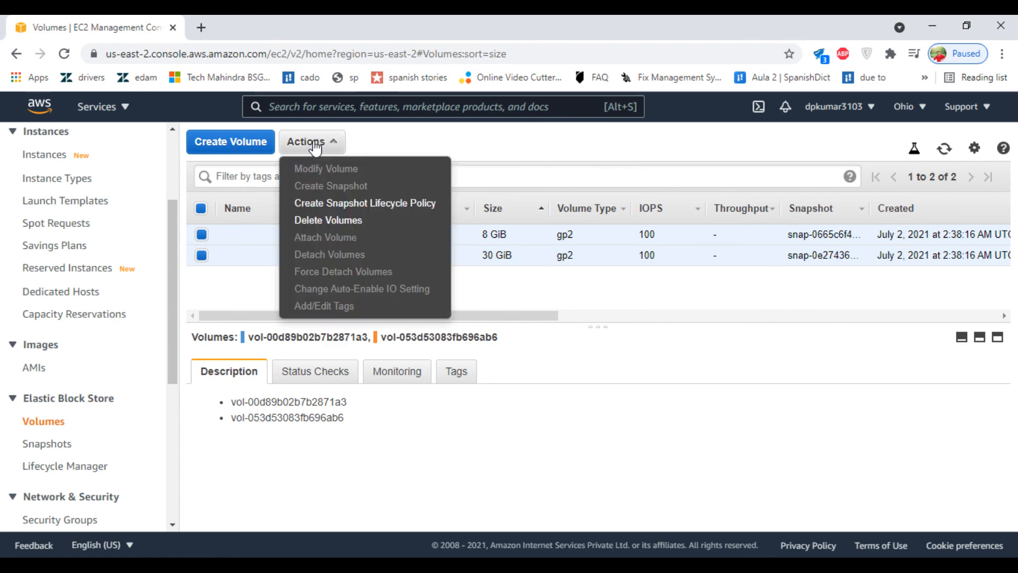
left_click(398, 221)
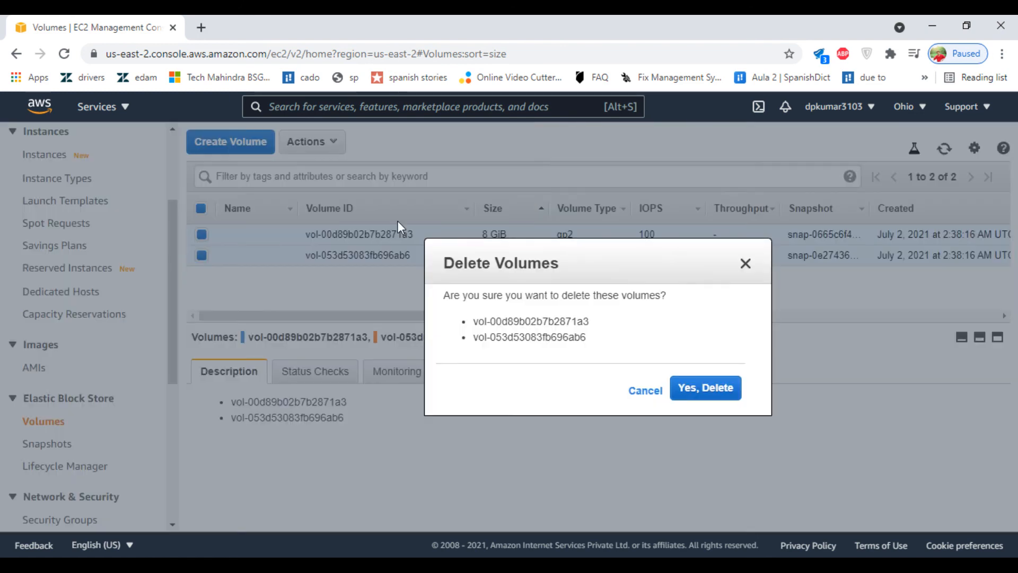
left_click(689, 387)
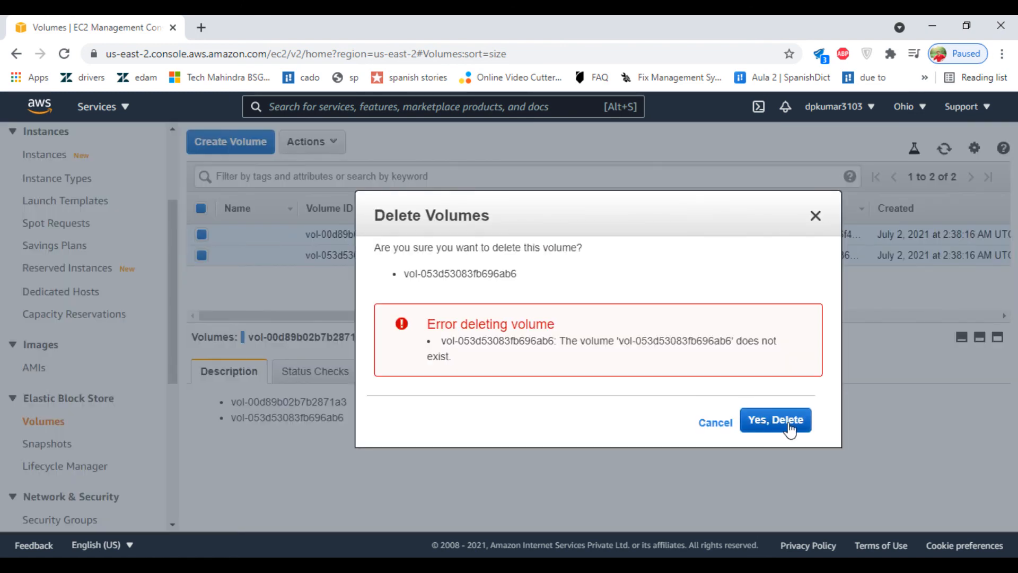
left_click(769, 423)
left_click(714, 425)
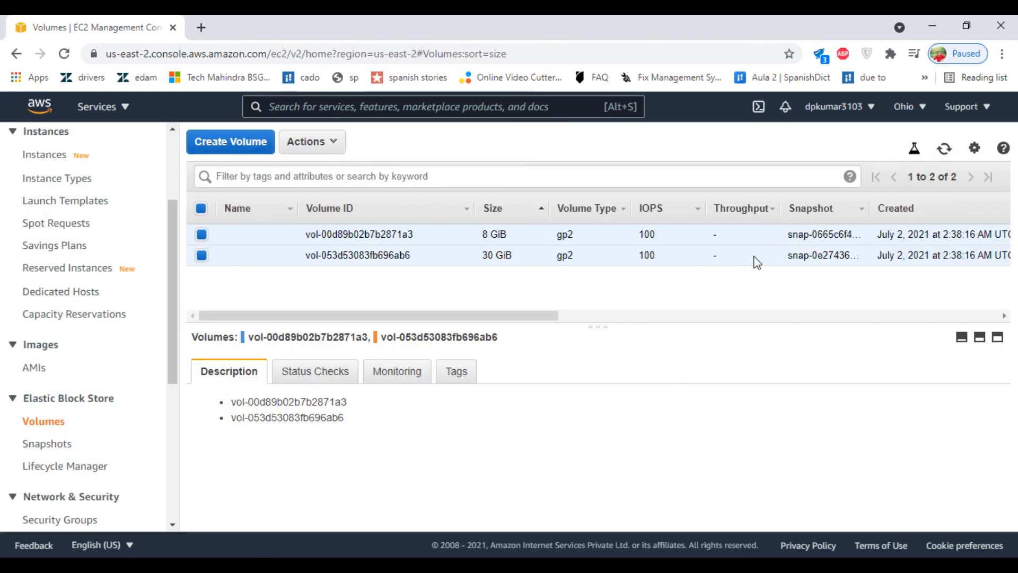
left_click(944, 149)
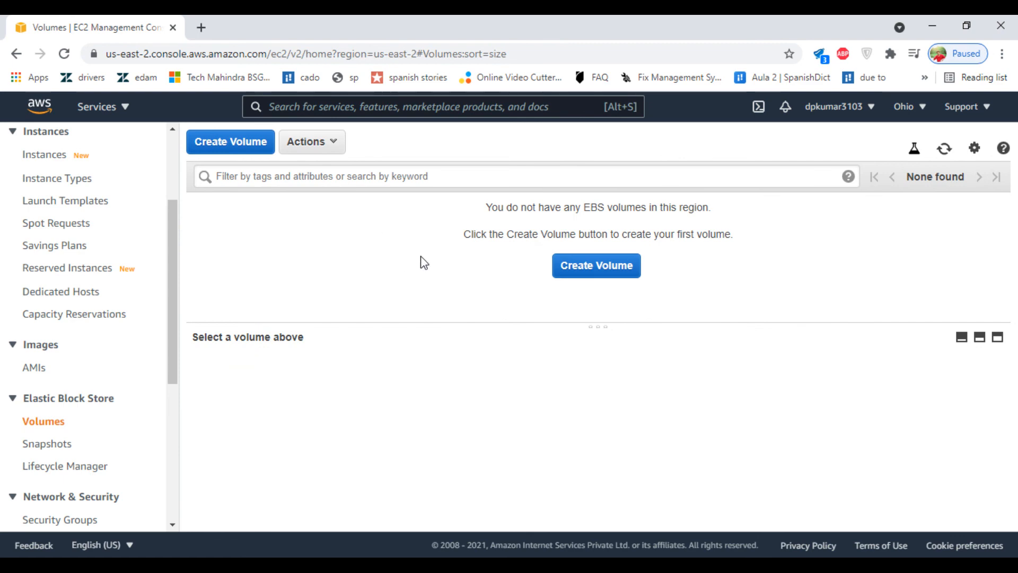
left_click(34, 367)
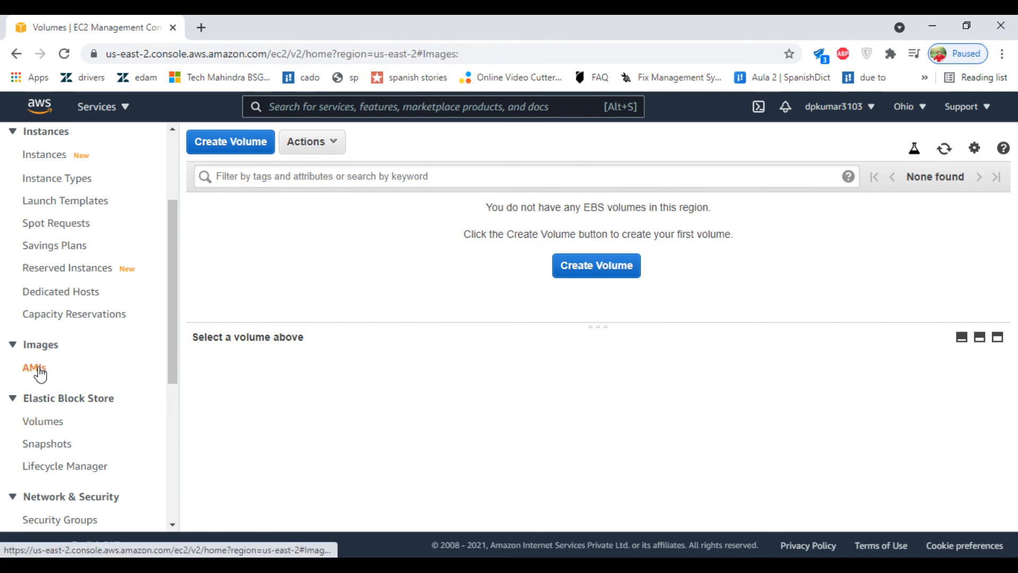
Step: Verify Ohio has no volumes or AMIs and the instance is terminated, then switch to US East (N. Virginia)
left_click(37, 421)
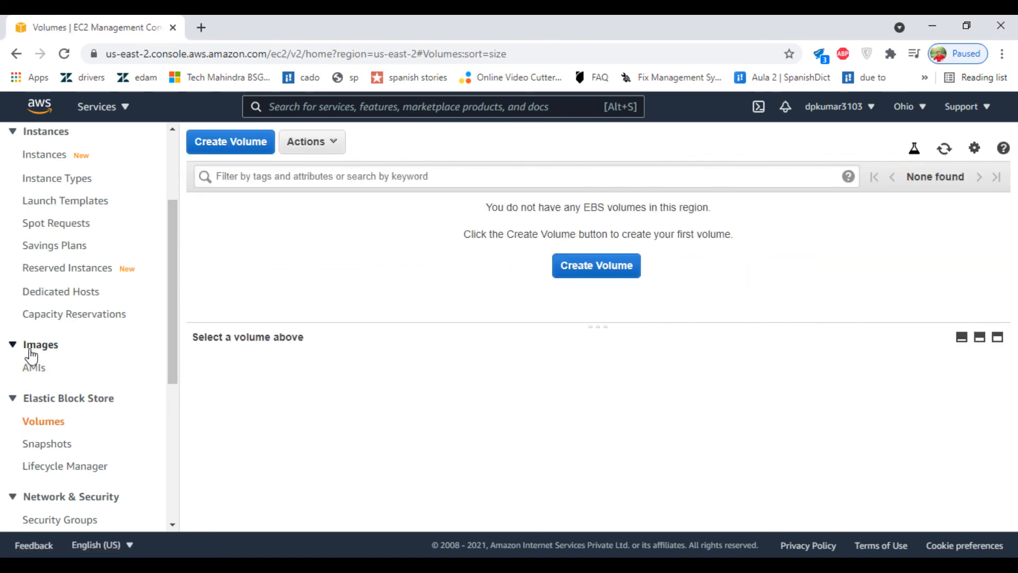
left_click(34, 368)
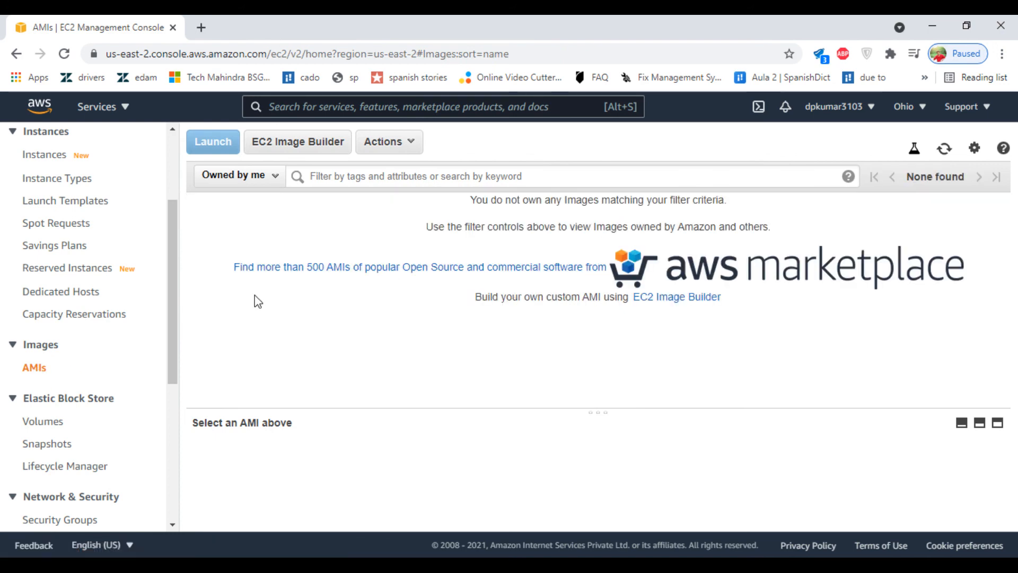
left_click(58, 161)
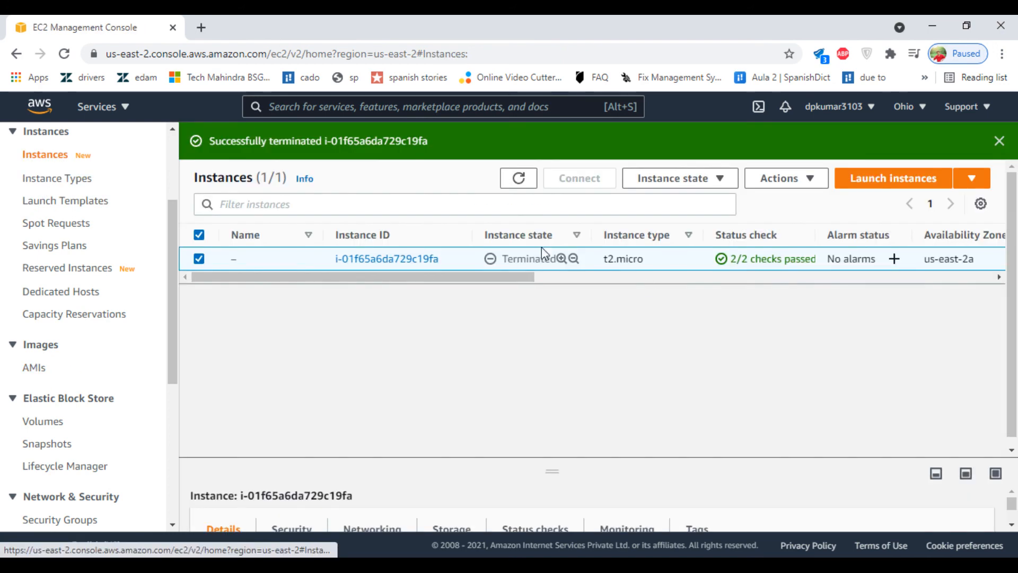
left_click(518, 178)
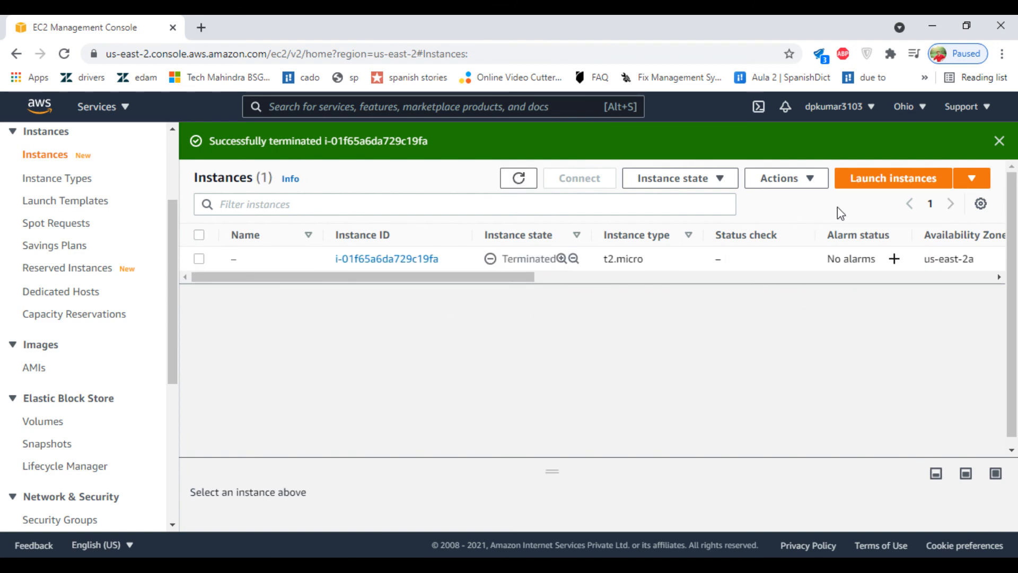
left_click(904, 107)
left_click(826, 142)
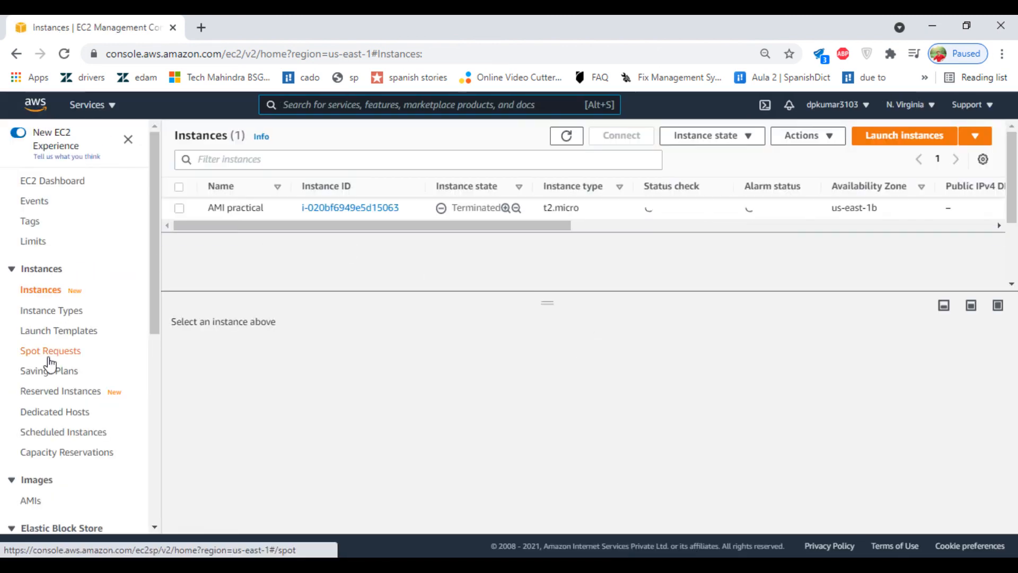
Step: Deregister the Amitest AMI in N. Virginia
scroll(13, 371, "down", 3)
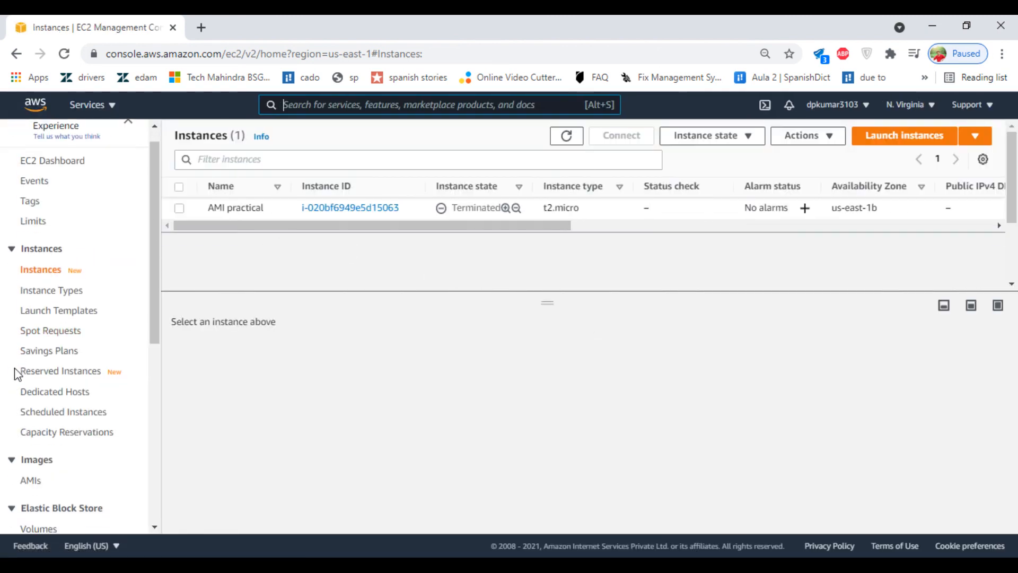
left_click(24, 351)
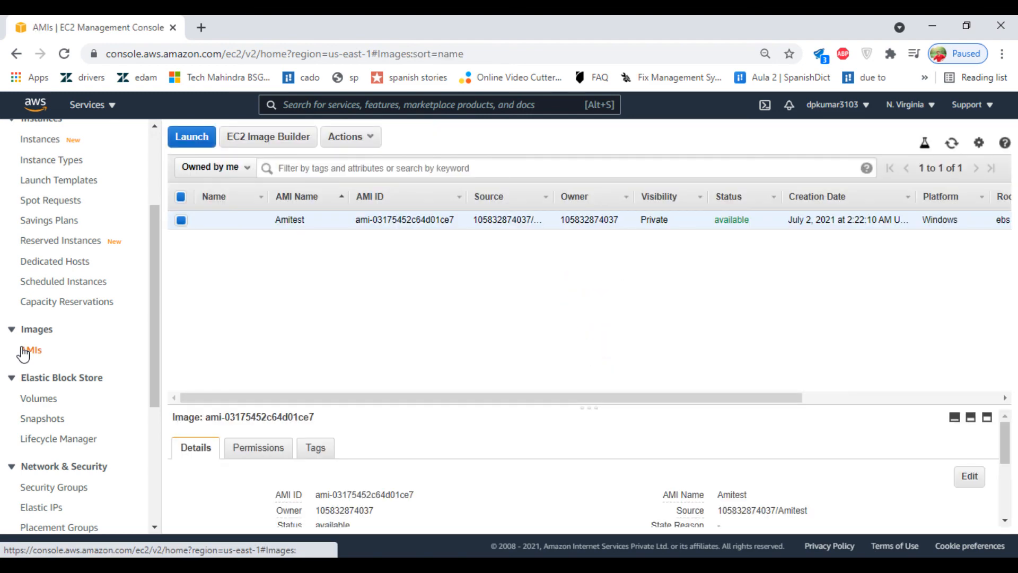
left_click(354, 141)
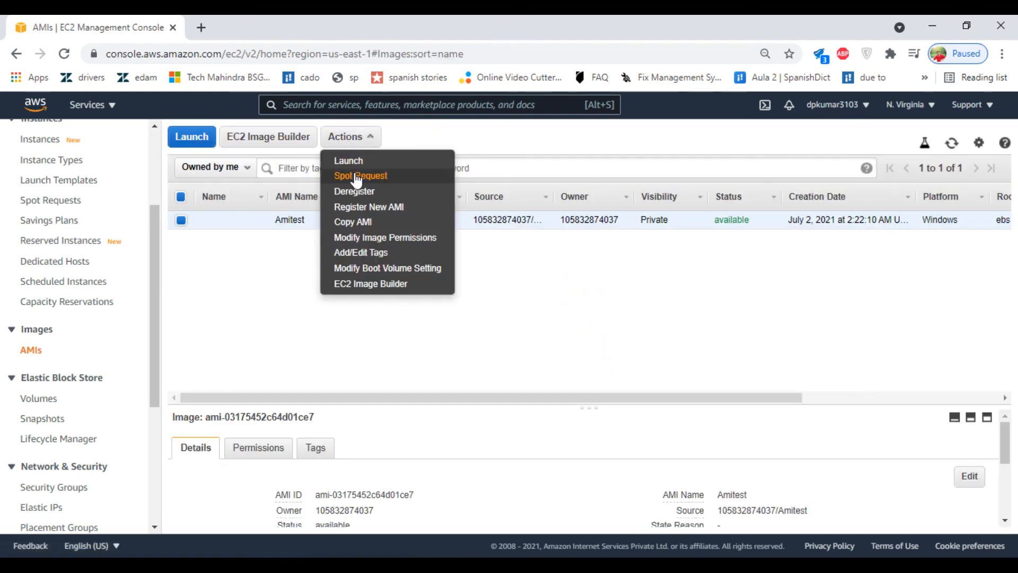
left_click(351, 193)
left_click(657, 375)
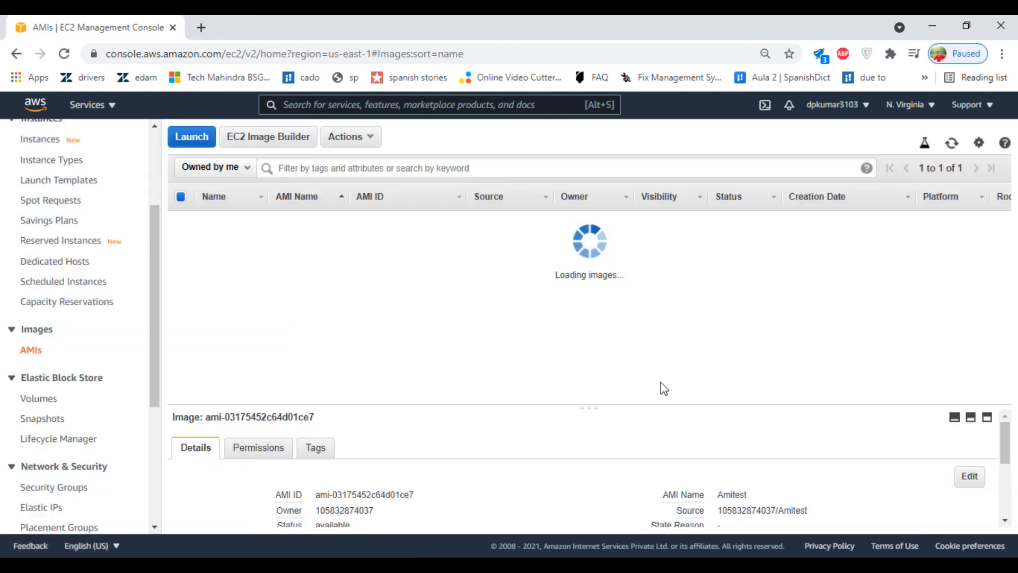
Step: Delete the 8 GiB AMI practical volume, then return to the Instances list
left_click(40, 398)
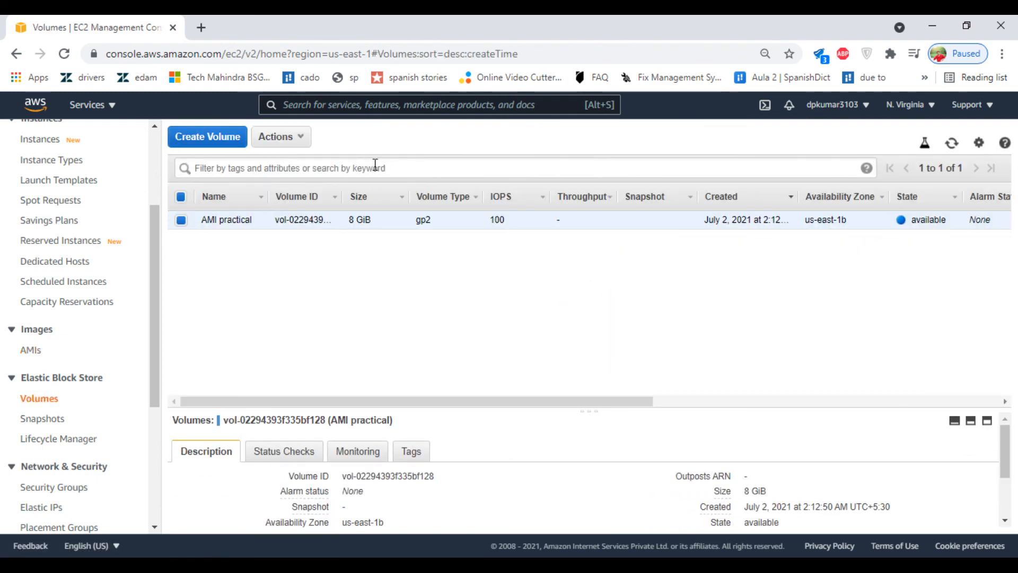
left_click(288, 138)
left_click(293, 206)
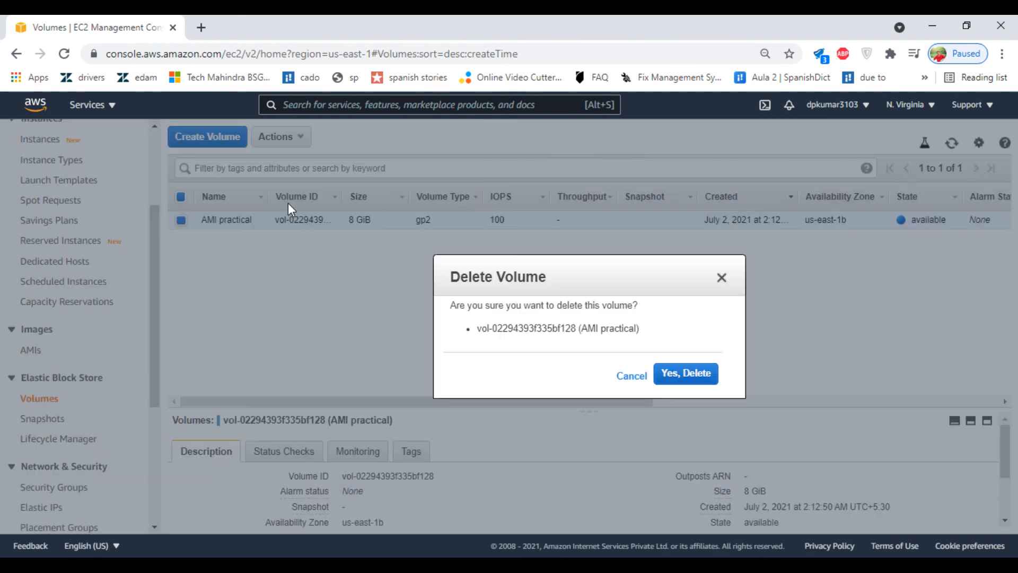
left_click(680, 376)
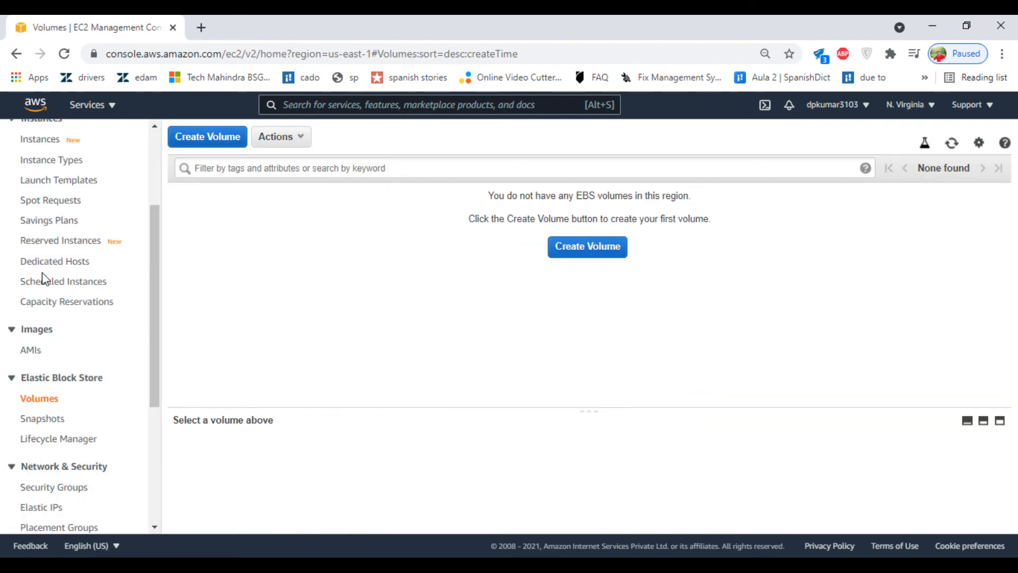
scroll(45, 279, "down", 5)
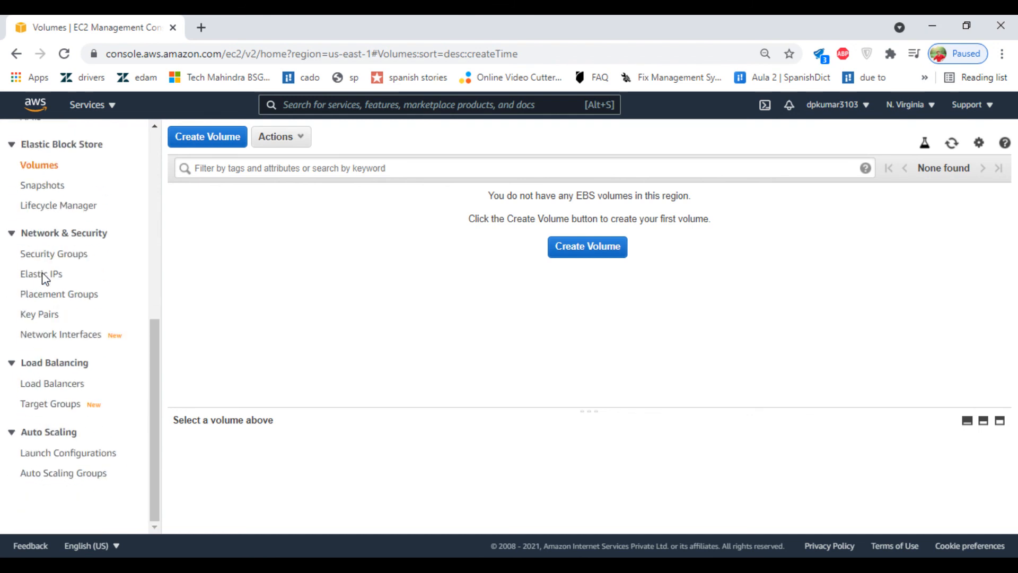
scroll(42, 276, "up", 8)
left_click(43, 288)
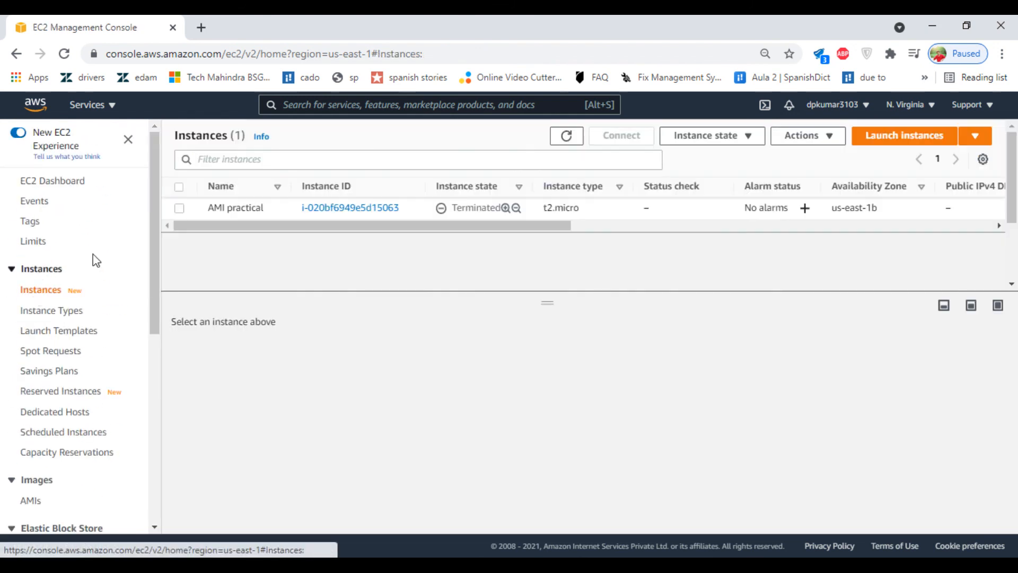